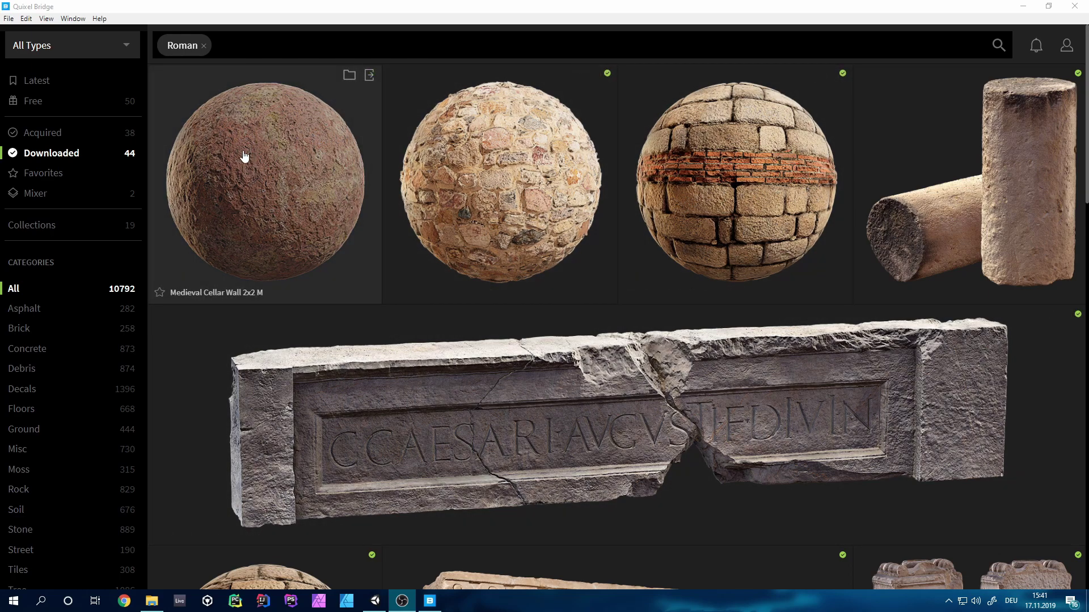
# - Browse the downloaded Roman assets, examining the wall and floor surfaces, entablature, capitol, columns and grave stone
pyautogui.click(223, 9)
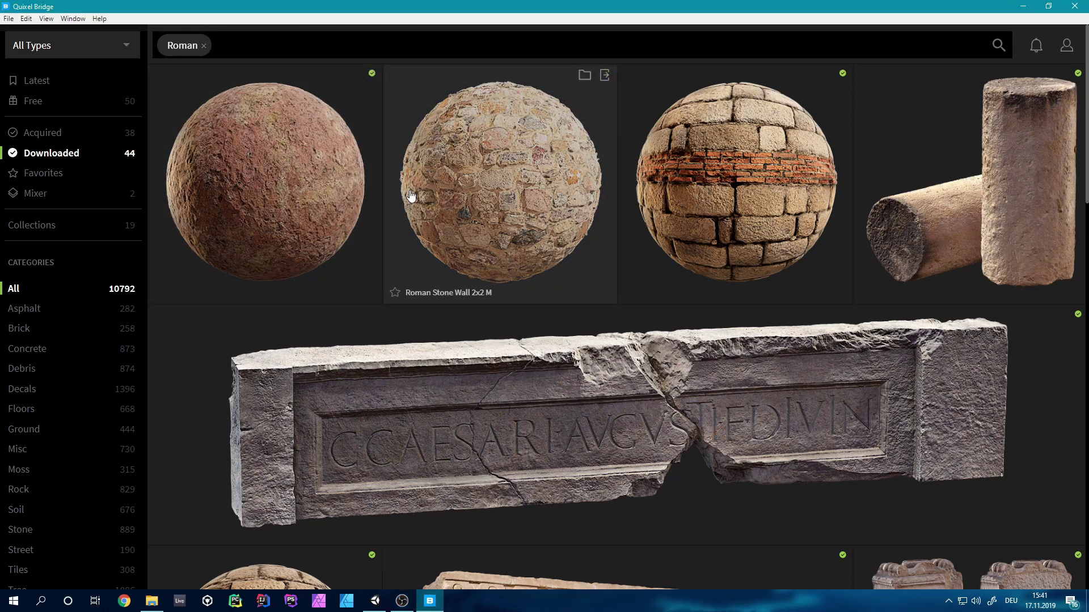
pyautogui.scroll(-2, 411, 196)
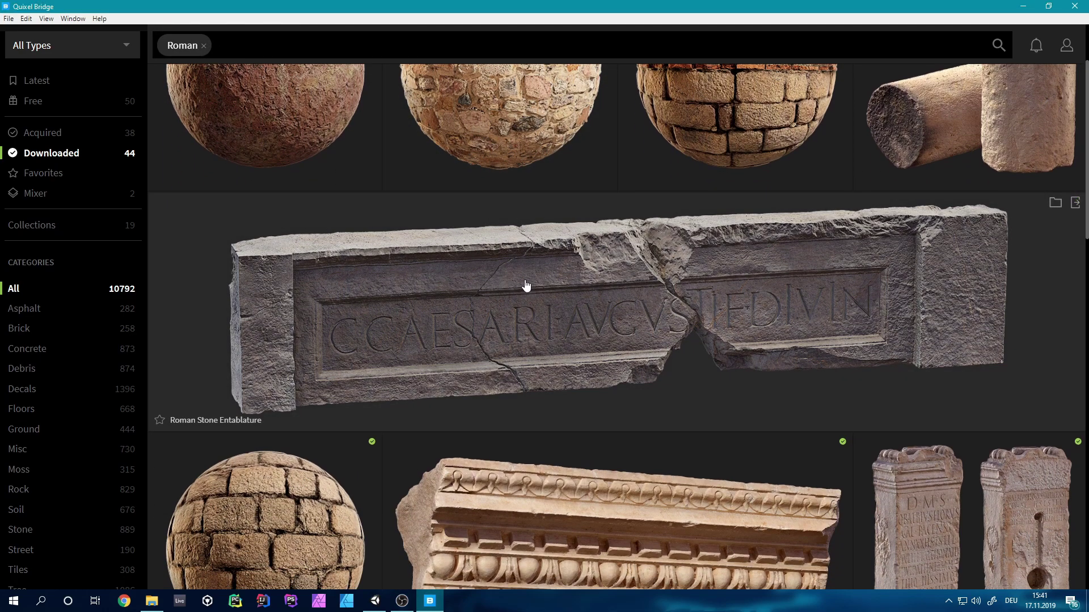
pyautogui.scroll(-10, 528, 290)
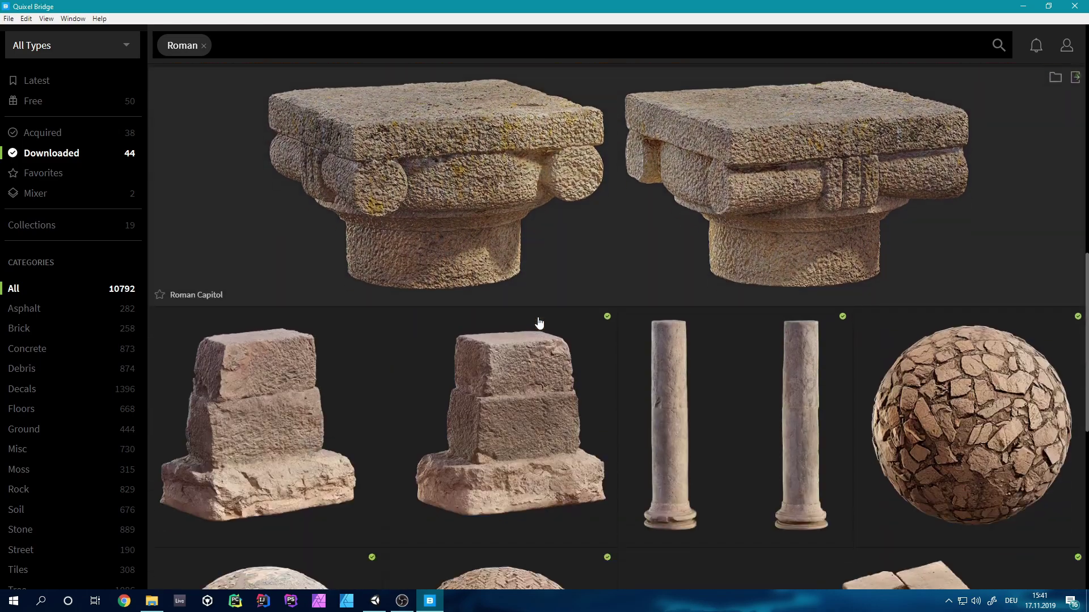
pyautogui.scroll(-5, 537, 323)
pyautogui.scroll(2, 529, 323)
pyautogui.scroll(-3, 529, 323)
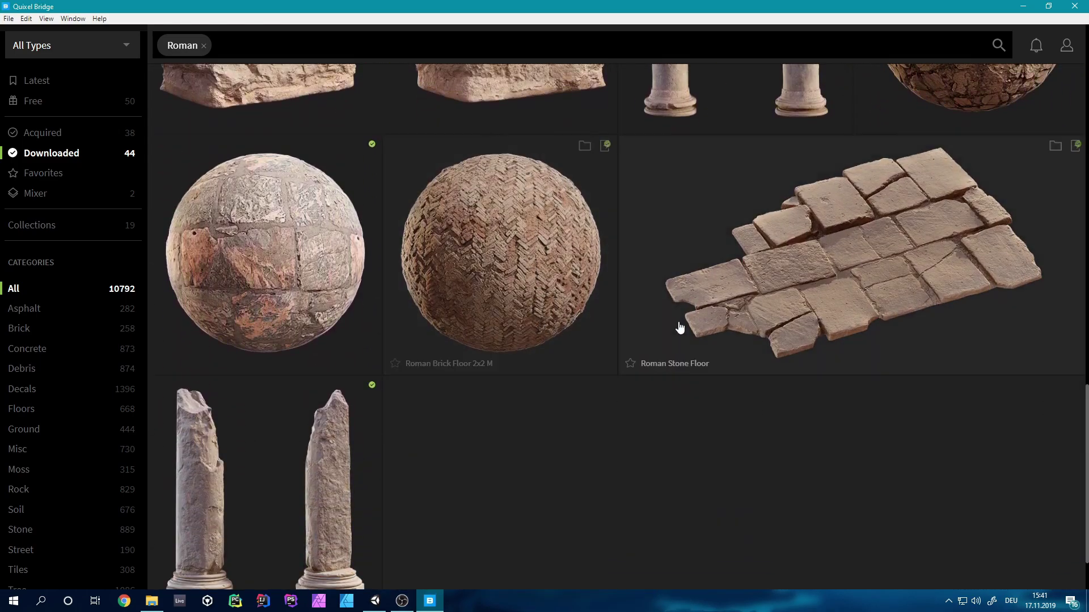
pyautogui.scroll(7, 682, 321)
pyautogui.scroll(1, 603, 297)
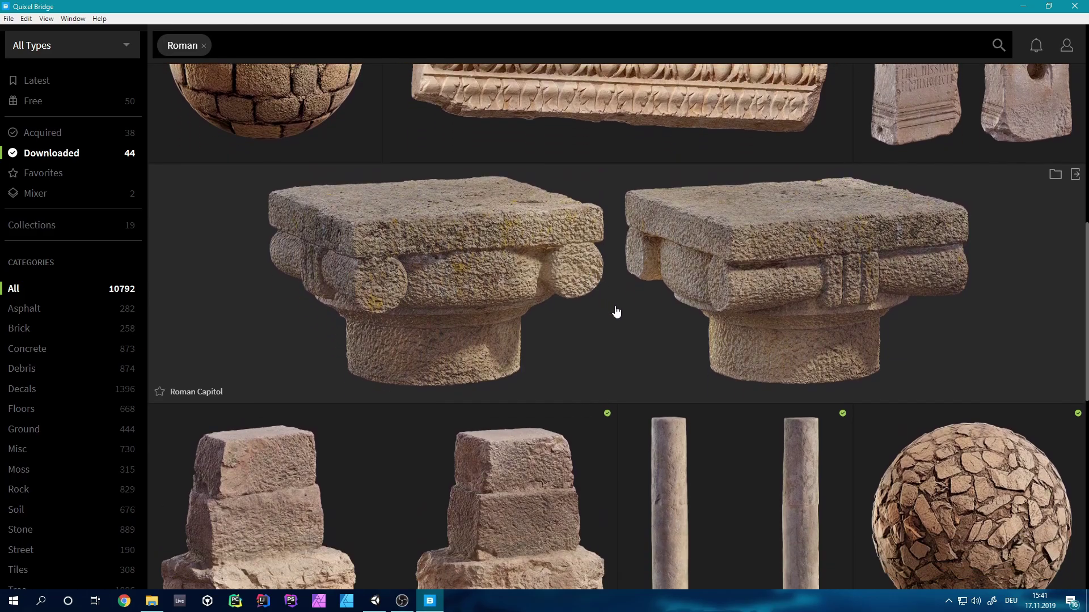
pyautogui.scroll(-1, 653, 340)
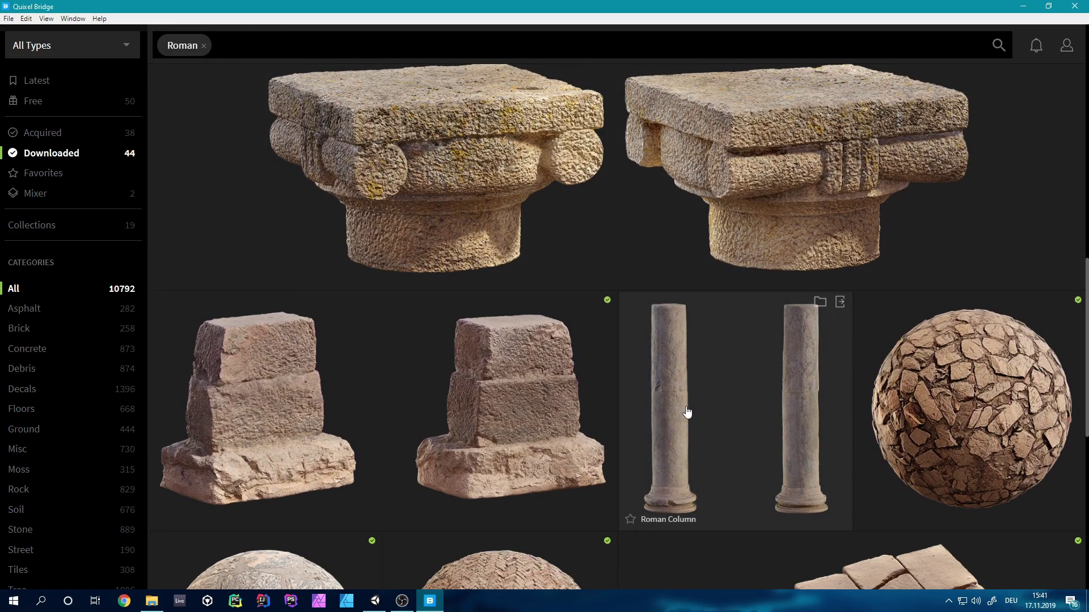
pyautogui.scroll(8, 683, 417)
pyautogui.scroll(-4, 954, 273)
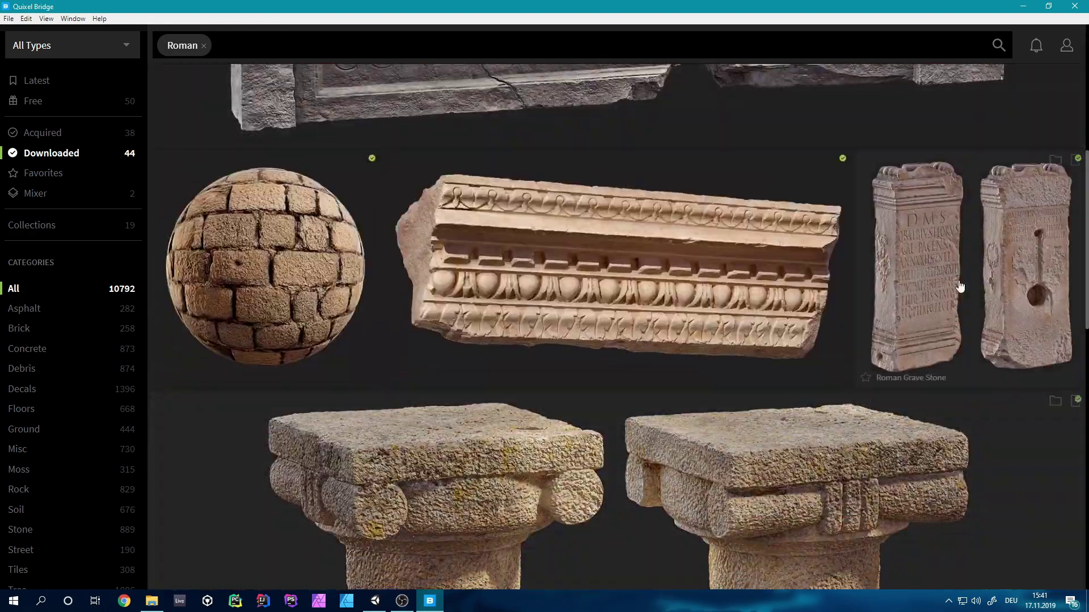
# - Show the Mixer materials and inspect Wildromanroadwet in a rotated 3D preview
pyautogui.click(72, 204)
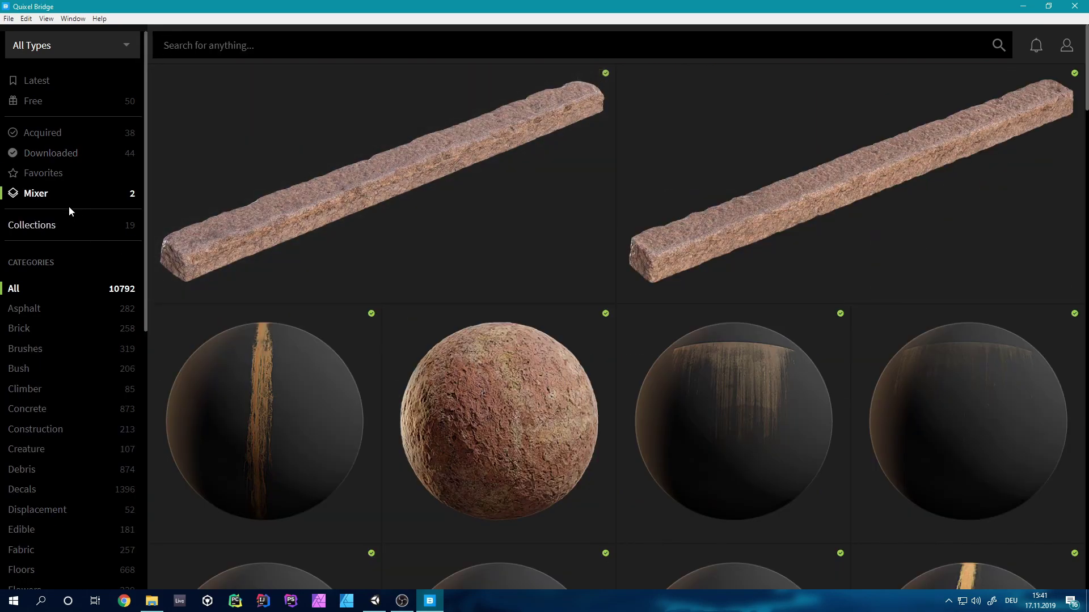
pyautogui.scroll(-1, 426, 248)
pyautogui.click(11, 194)
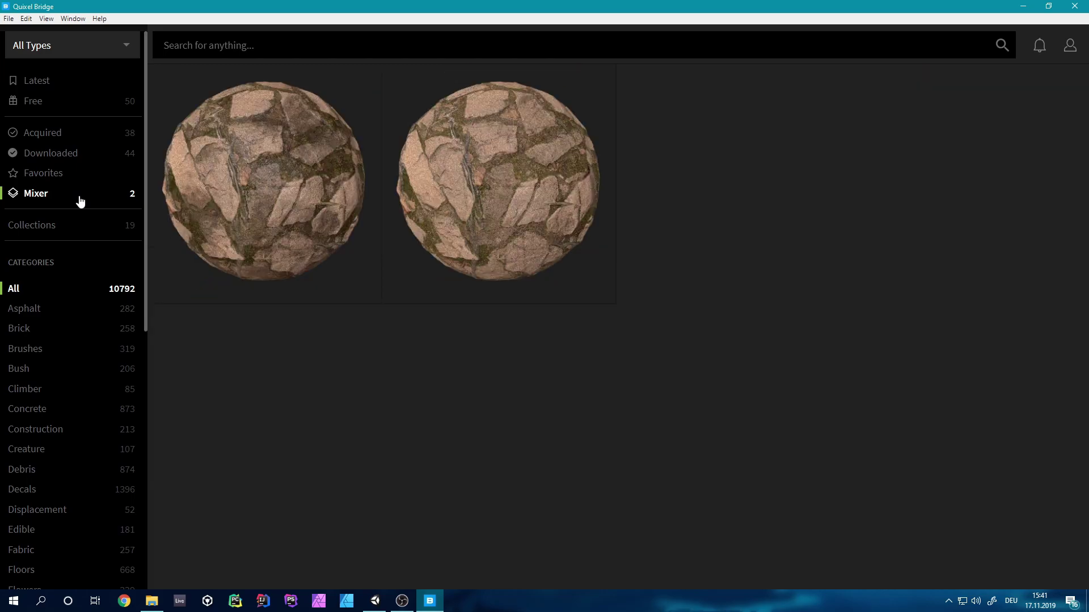
pyautogui.click(289, 203)
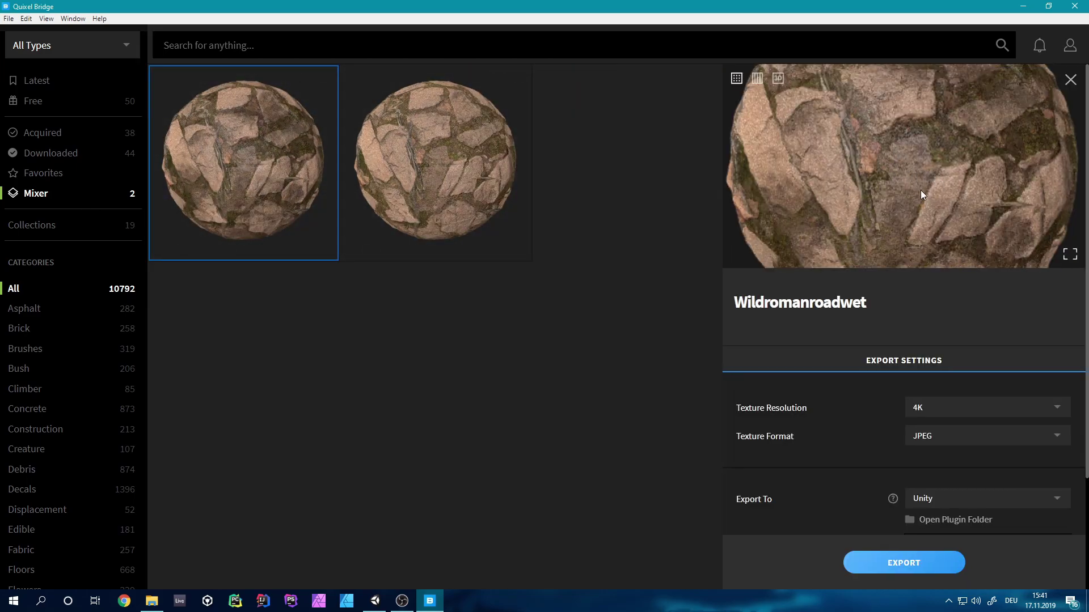
pyautogui.click(778, 78)
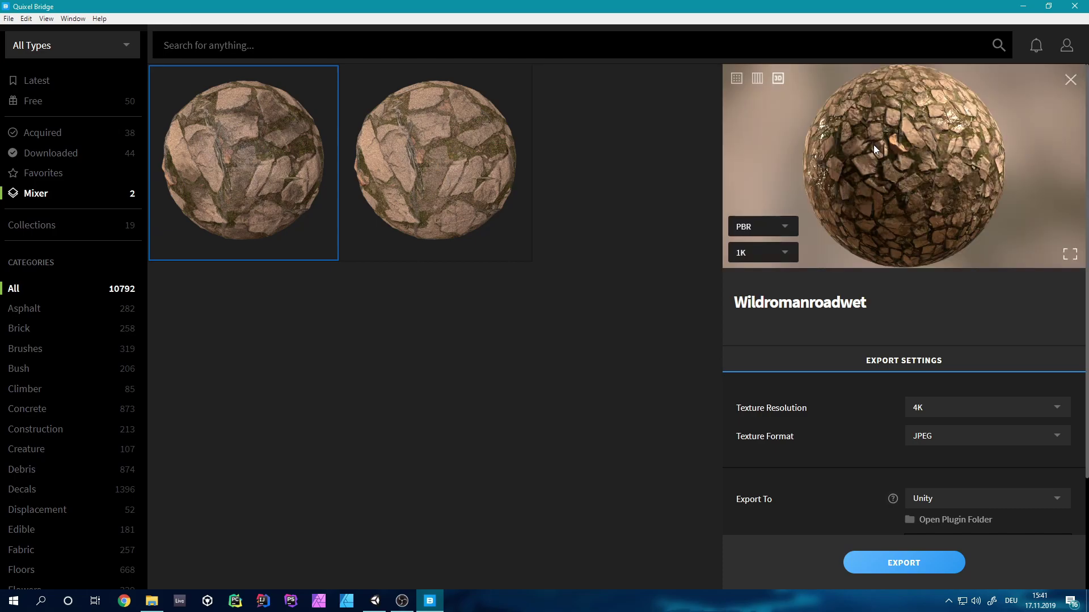
pyautogui.moveTo(872, 145); pyautogui.dragTo(962, 167)
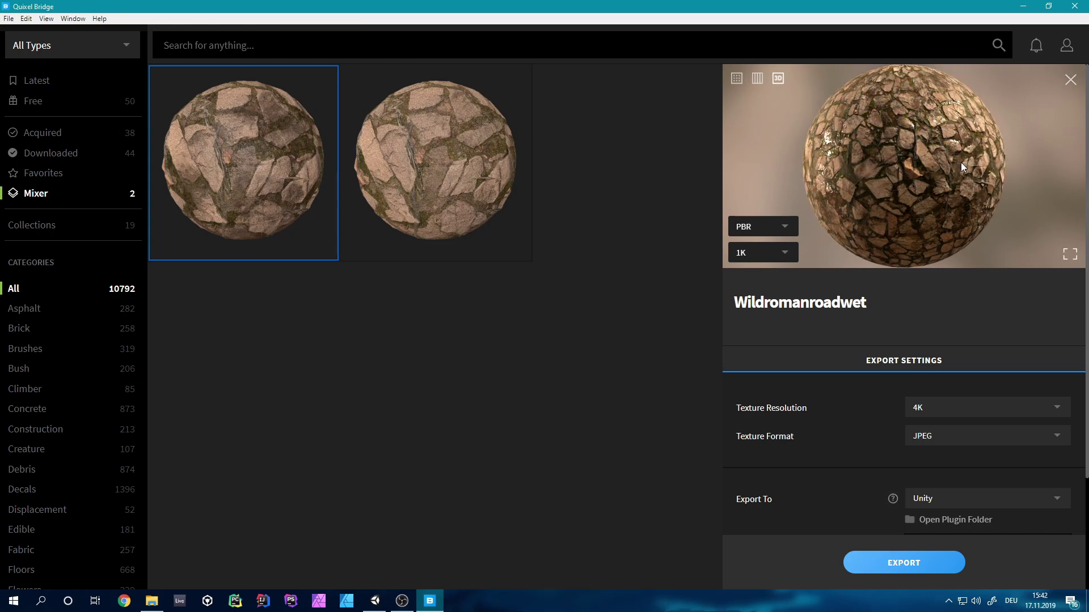
# - Switch to Unity and check the ProBuilder and ProGrids entries among the project's packages
pyautogui.click(377, 600)
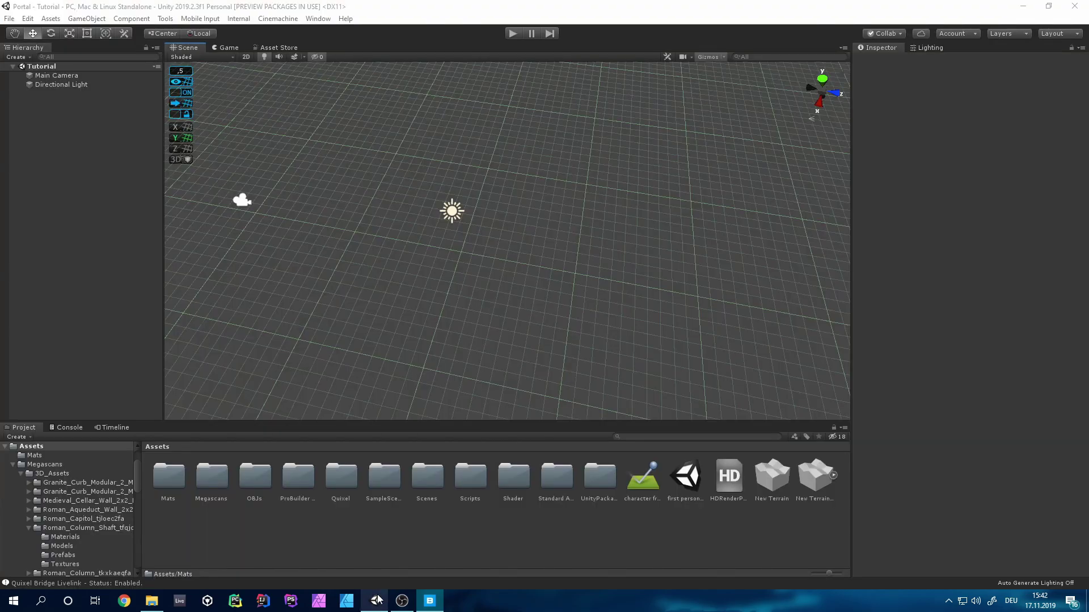
pyautogui.click(320, 19)
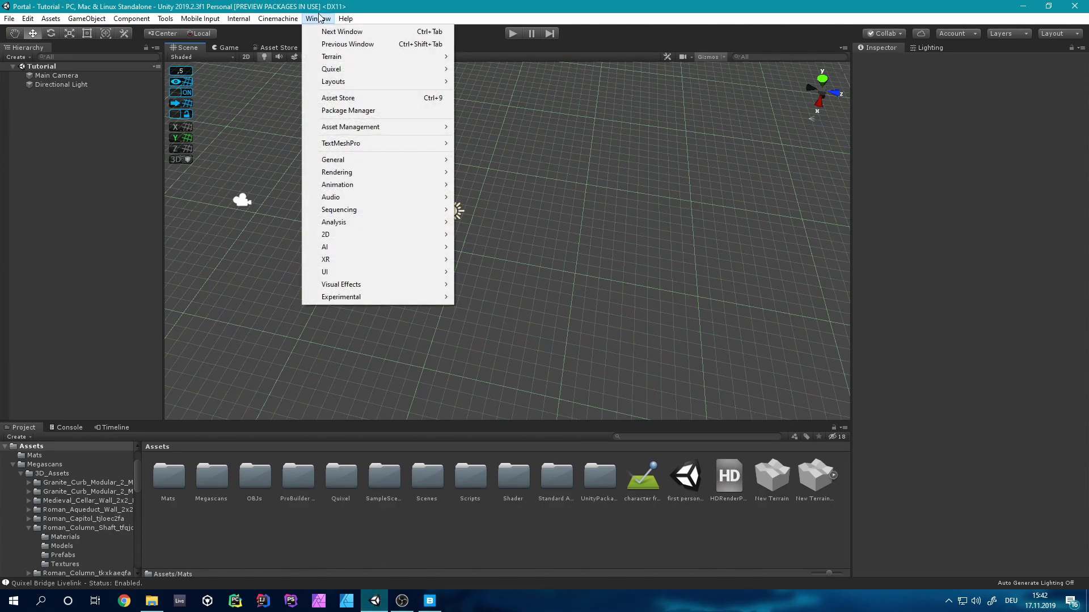
pyautogui.click(352, 109)
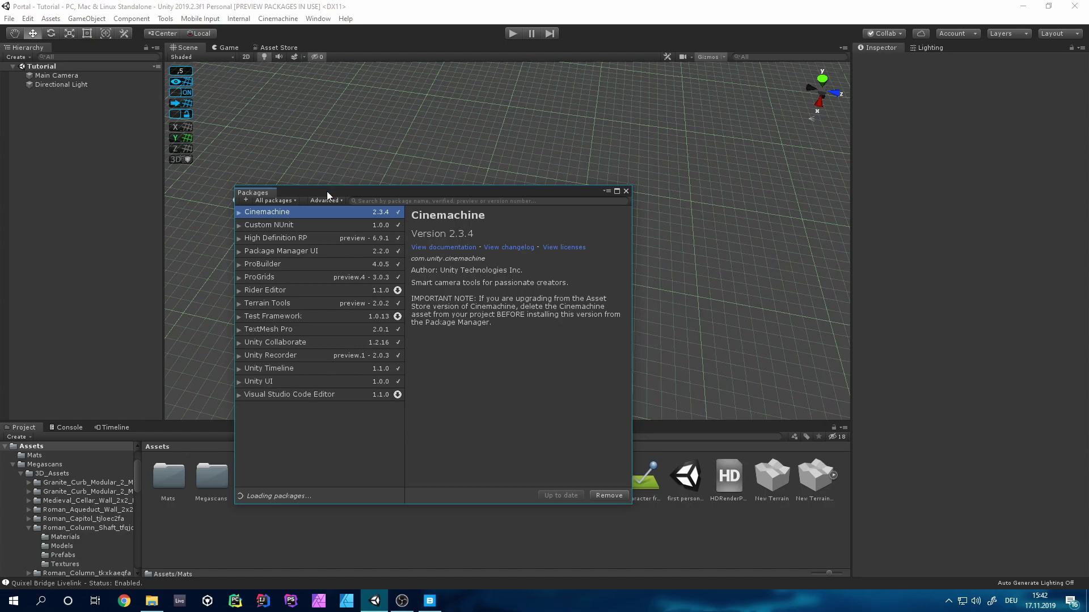
pyautogui.click(289, 265)
pyautogui.click(281, 277)
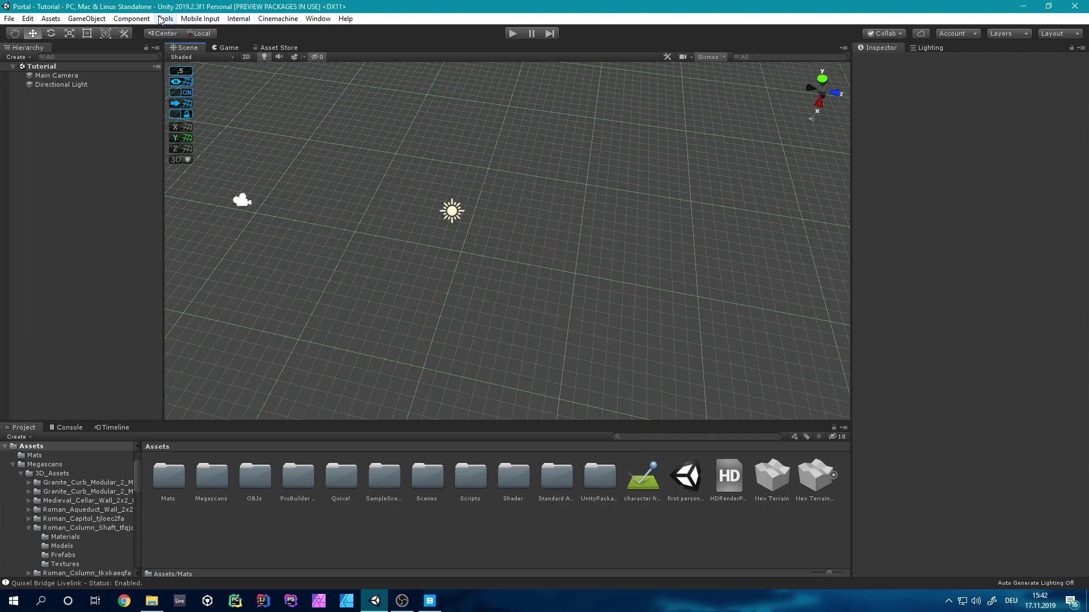
# - Open the ProBuilder window and dock it as a narrow column between the Hierarchy and the Scene view
pyautogui.click(170, 21)
pyautogui.moveTo(204, 48)
pyautogui.click(267, 50)
pyautogui.moveTo(120, 102); pyautogui.dragTo(165, 87)
pyautogui.moveTo(391, 143); pyautogui.dragTo(241, 142)
# - Add a 3D Terrain object to the Tutorial scene
pyautogui.rightClick(44, 121)
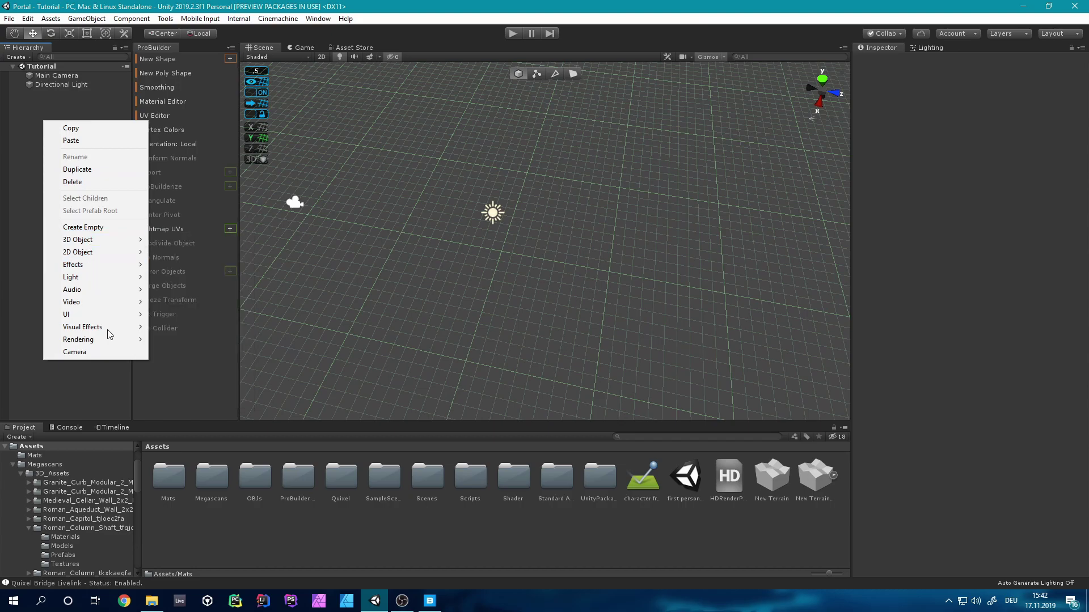
pyautogui.moveTo(99, 311)
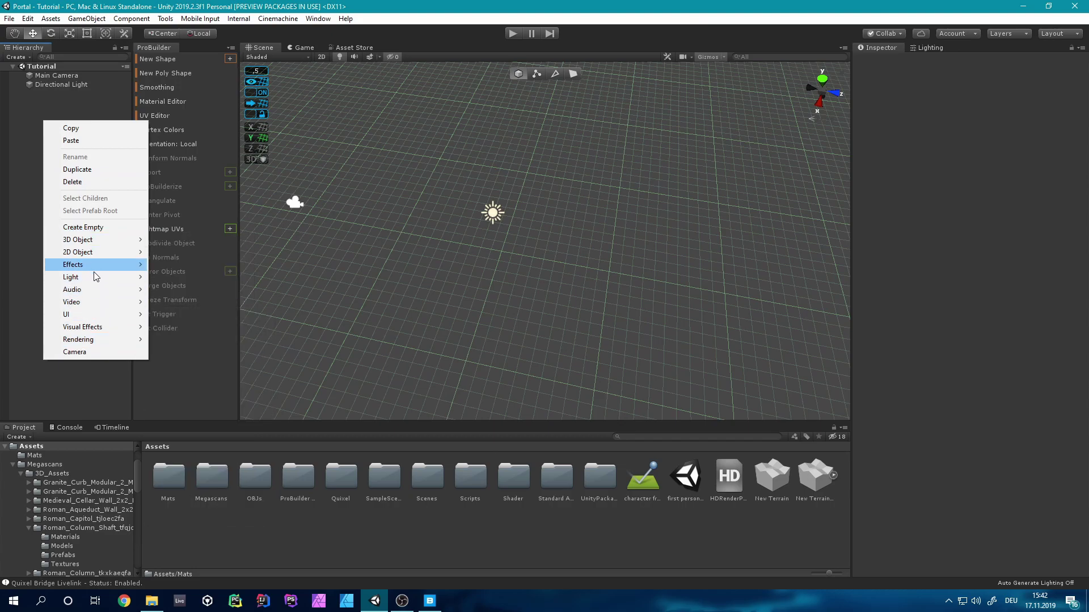
pyautogui.moveTo(89, 282)
pyautogui.moveTo(86, 251)
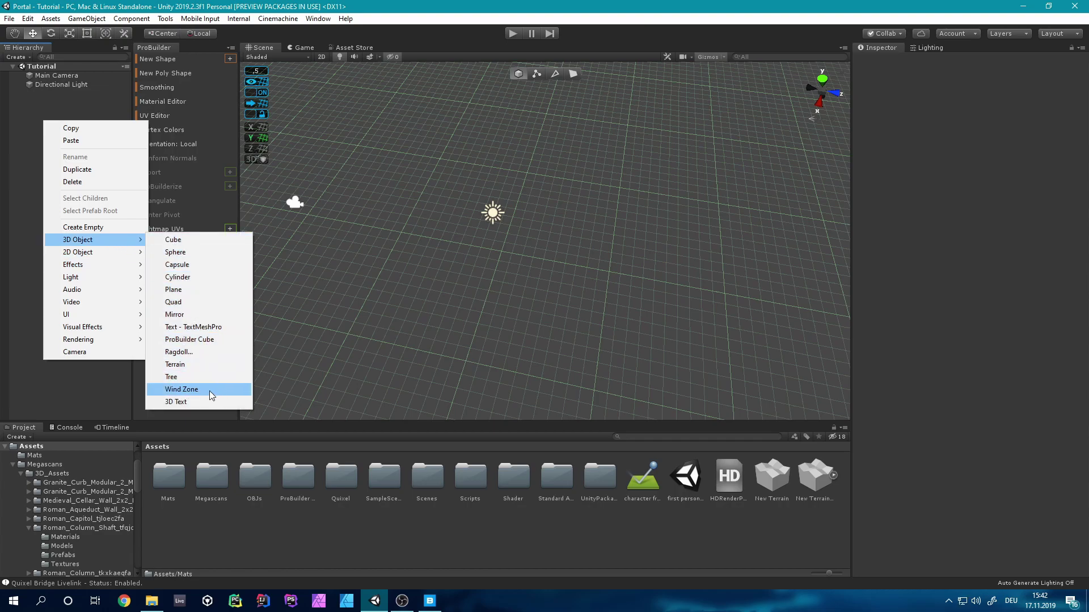
pyautogui.click(179, 365)
pyautogui.scroll(-5, 599, 309)
pyautogui.moveTo(533, 267); pyautogui.dragTo(618, 299, button='right')
# - Inspect the directional light's settings and its color without changing them
pyautogui.click(403, 194)
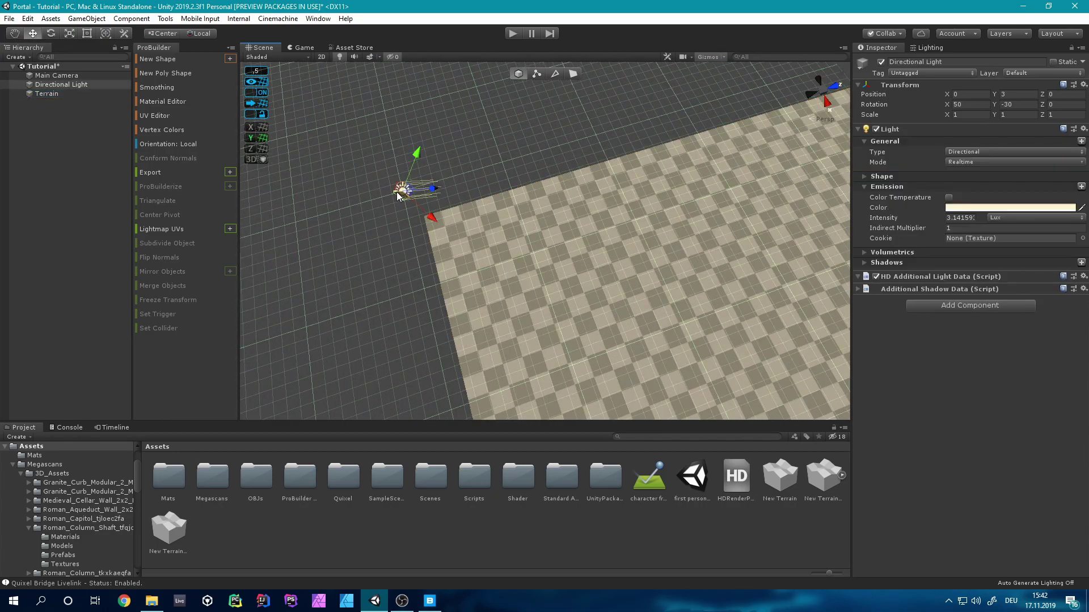
pyautogui.click(998, 208)
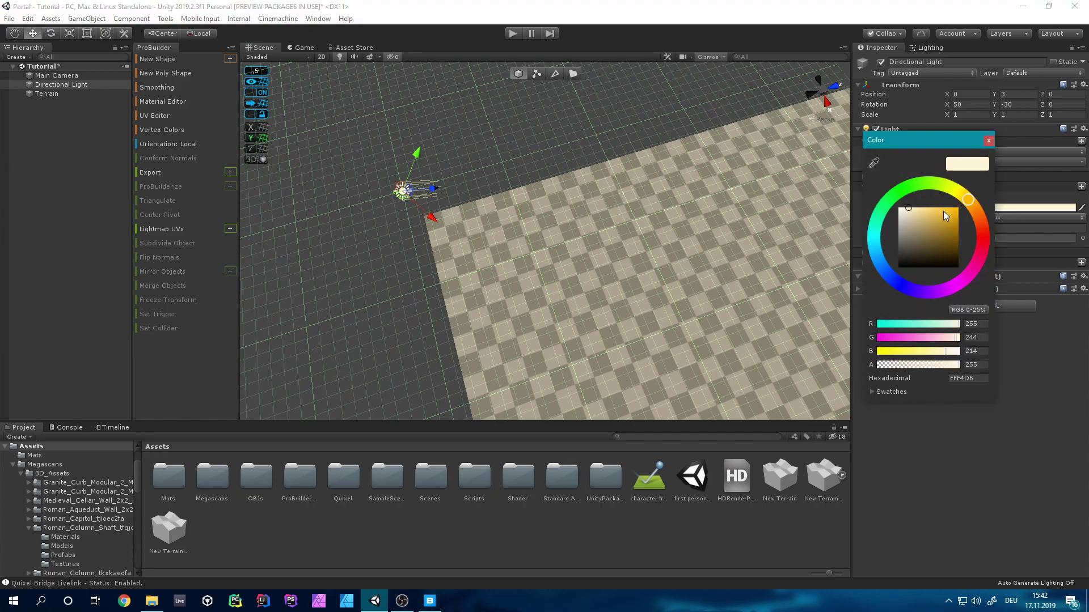
pyautogui.click(990, 143)
pyautogui.keyDown('alt'); pyautogui.moveTo(845, 213); pyautogui.dragTo(587, 200); pyautogui.keyUp('alt')
# - Move the terrain to X -499.5, Y 0, Z -499 so it surrounds the scene origin
pyautogui.click(669, 238)
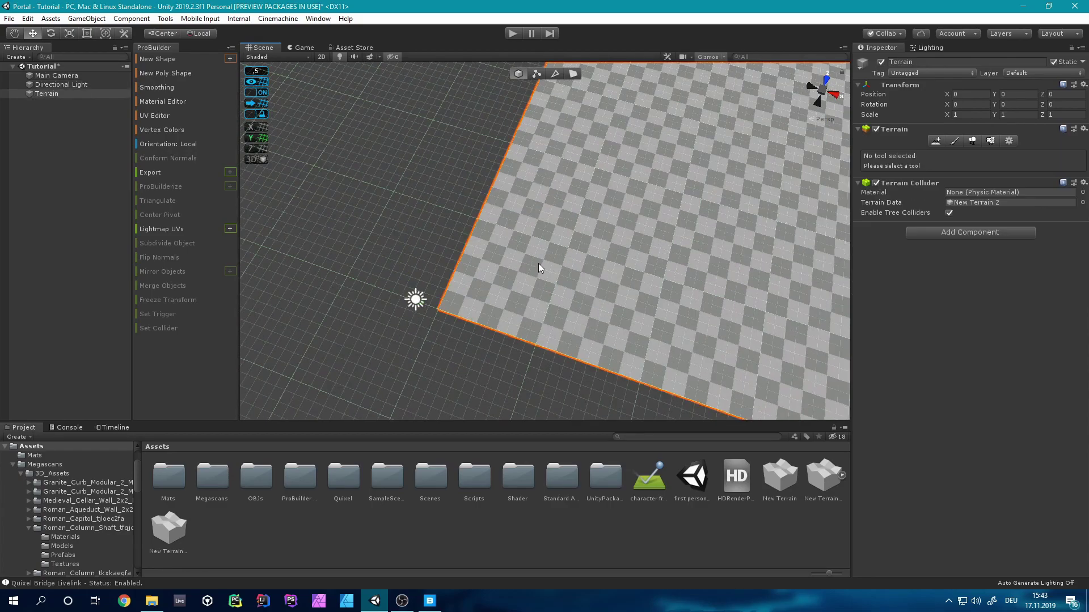
pyautogui.keyDown('alt'); pyautogui.moveTo(541, 266); pyautogui.dragTo(449, 287); pyautogui.keyUp('alt')
pyautogui.moveTo(450, 286)
pyautogui.keyDown('alt'); pyautogui.mouseDown()
pyautogui.moveTo(401, 331)
pyautogui.moveTo(403, 321)
pyautogui.moveTo(355, 295)
pyautogui.moveTo(350, 249)
pyautogui.moveTo(363, 244)
pyautogui.mouseUp(); pyautogui.keyUp('alt')
# - Add the RomanStoneFloor, WildRomanRoad and WildRomanRoadWet layers to the terrain's Paint Texture layer palette
pyautogui.click(935, 141)
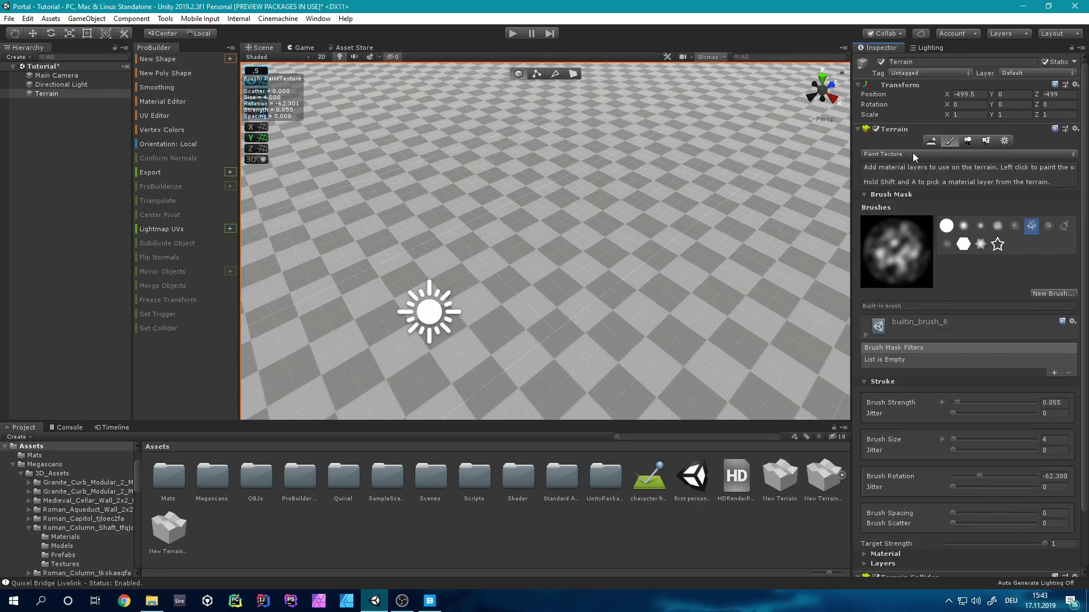
pyautogui.scroll(-3, 918, 181)
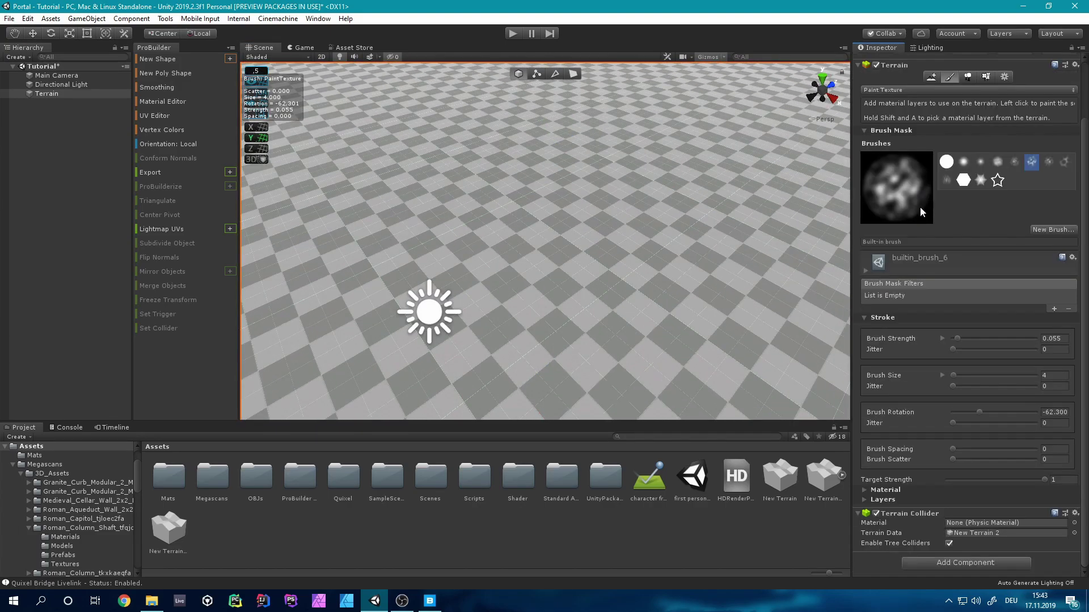
pyautogui.click(876, 501)
pyautogui.scroll(-5, 878, 501)
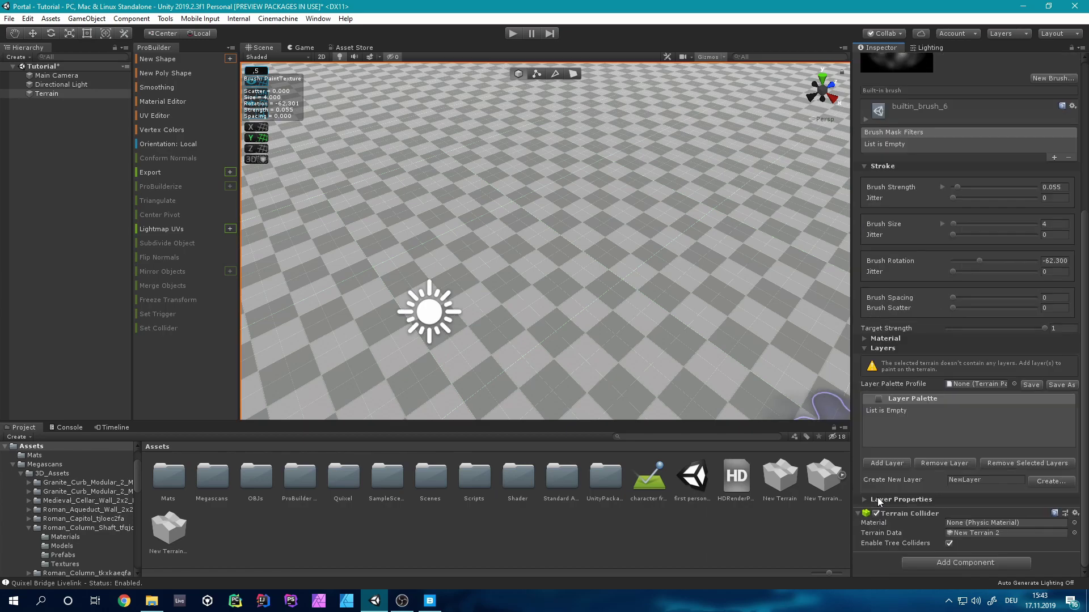
pyautogui.click(887, 464)
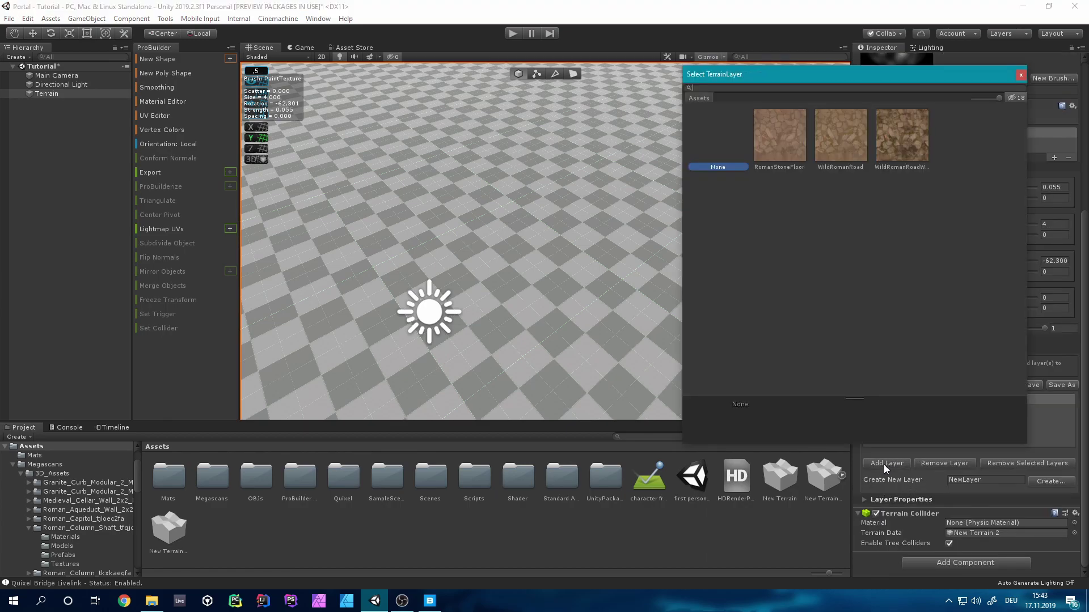
pyautogui.click(797, 152)
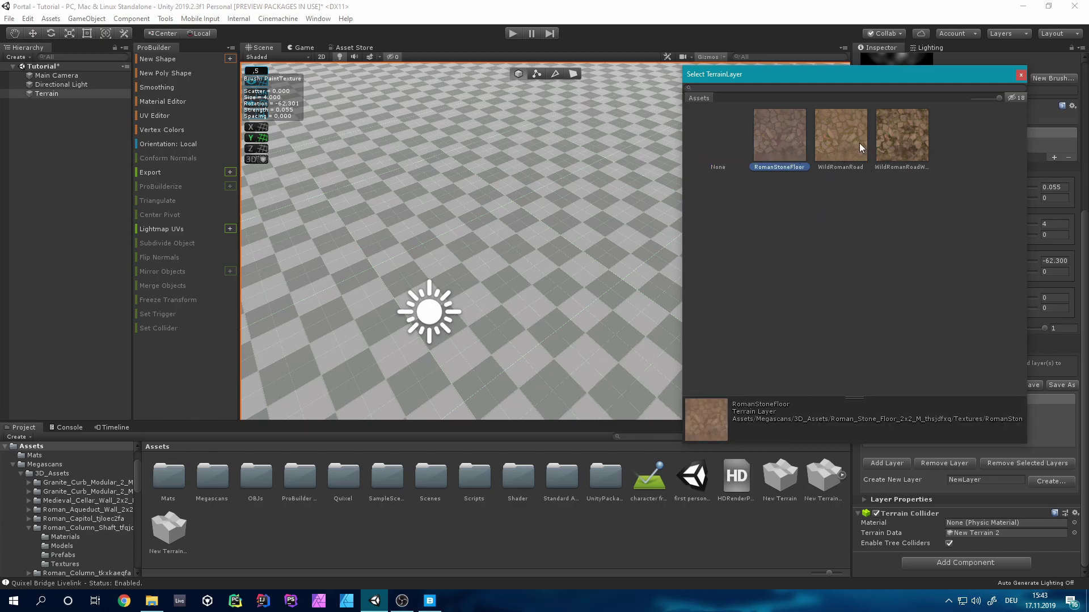
pyautogui.click(892, 142)
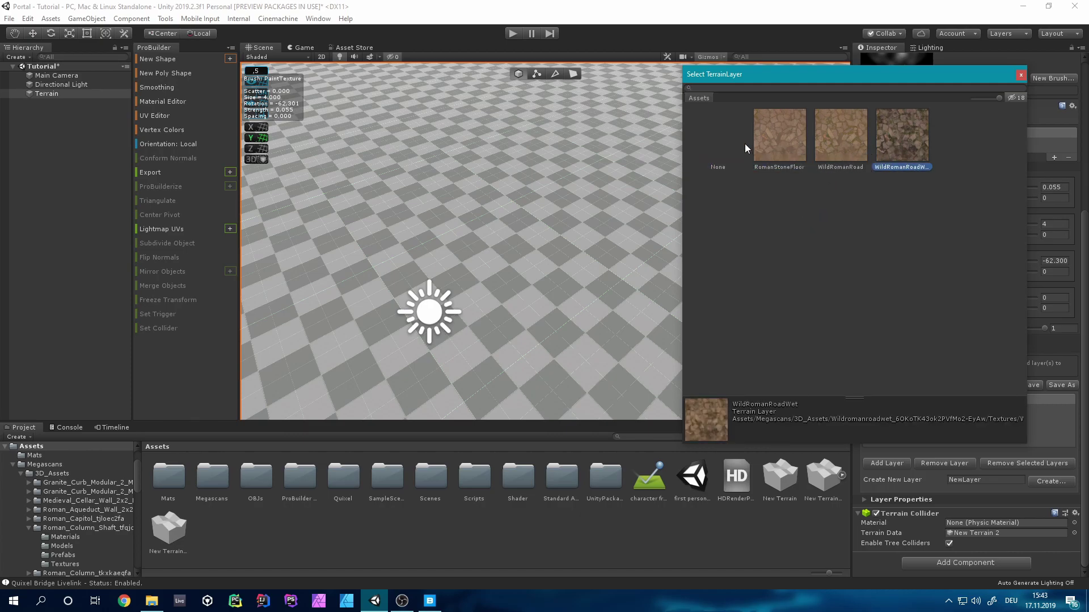
pyautogui.click(770, 148)
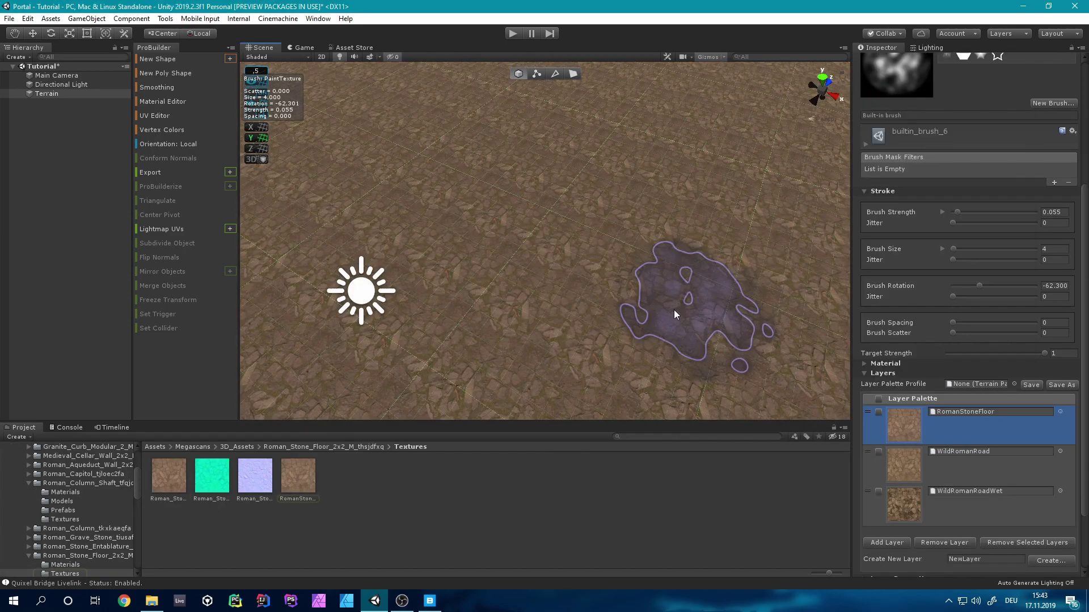
# - Build a 1 × 1 × 1 ProBuilder cube and move it onto the terrain at X -1.5, Y 0, Z 2
pyautogui.moveTo(673, 310); pyautogui.dragTo(661, 279, button='right')
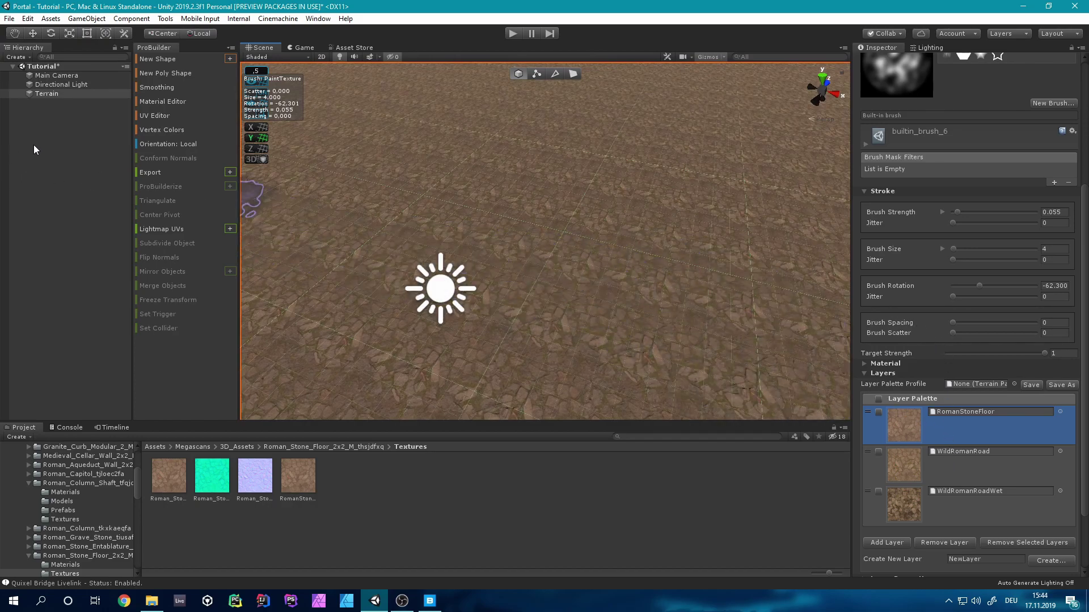
pyautogui.click(229, 59)
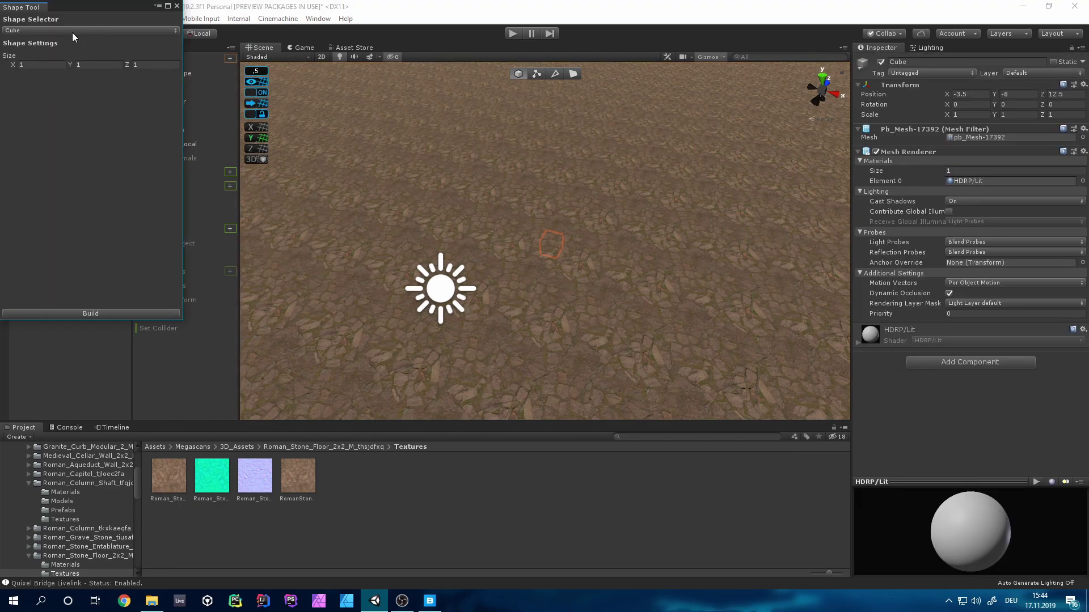
pyautogui.click(98, 314)
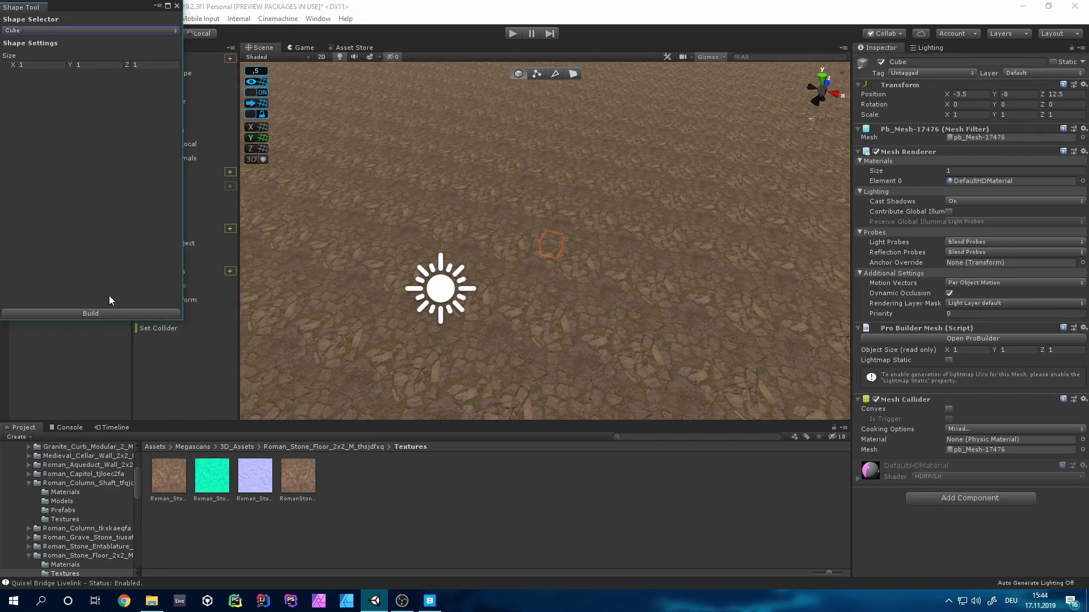
pyautogui.click(177, 6)
pyautogui.click(33, 33)
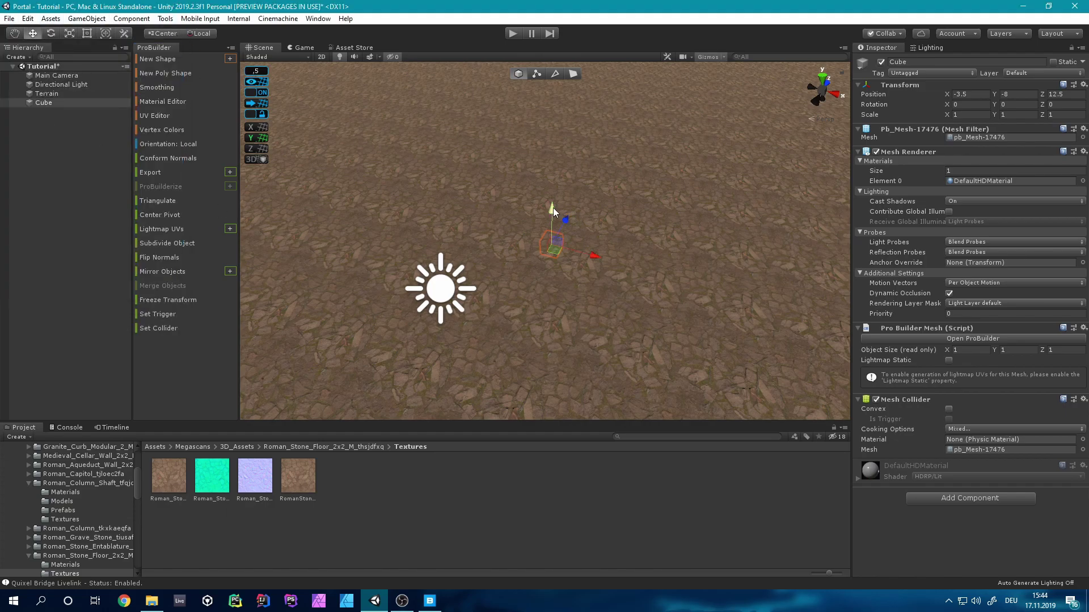
pyautogui.moveTo(553, 208); pyautogui.dragTo(470, 306)
# - Apply the Greybox material from the Mats folder to the cube
pyautogui.click(155, 447)
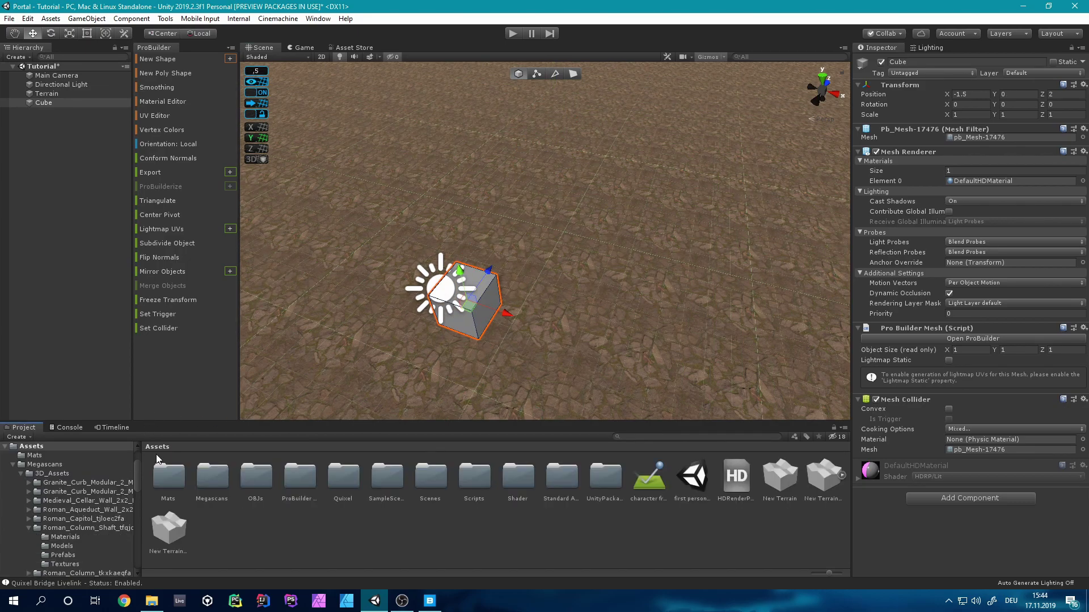
pyautogui.doubleClick(173, 482)
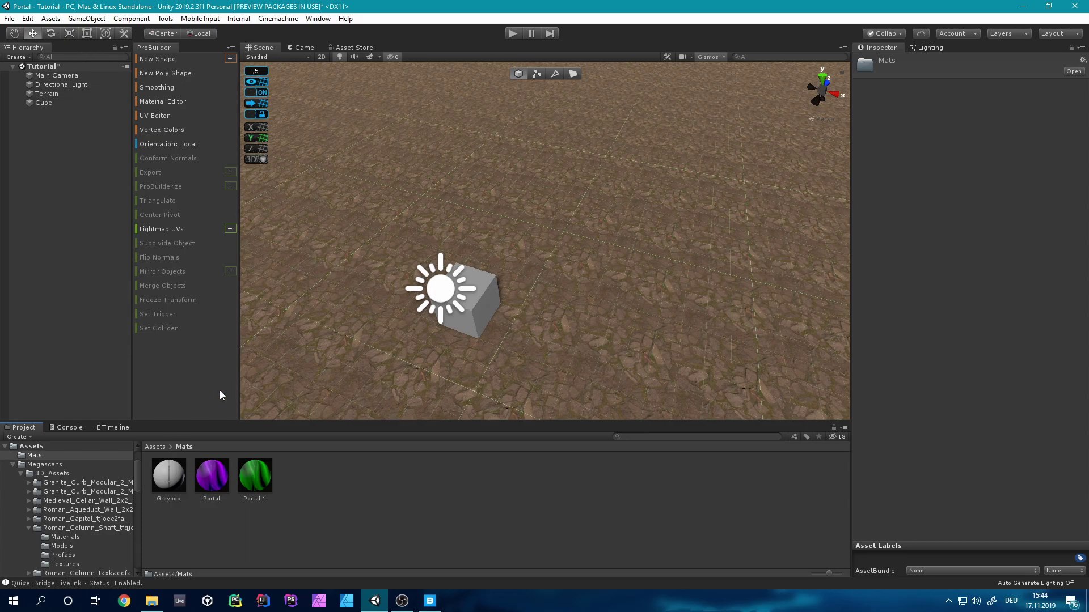
pyautogui.moveTo(164, 481); pyautogui.dragTo(477, 318)
pyautogui.moveTo(474, 317); pyautogui.dragTo(467, 343, button='right')
pyautogui.press('w')
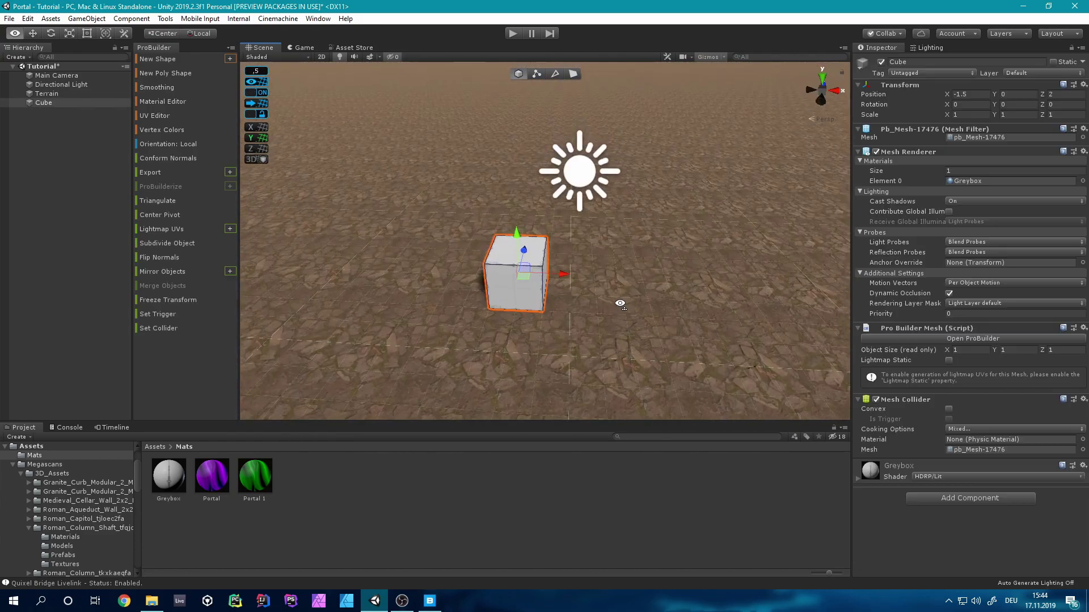
pyautogui.scroll(-3, 620, 304)
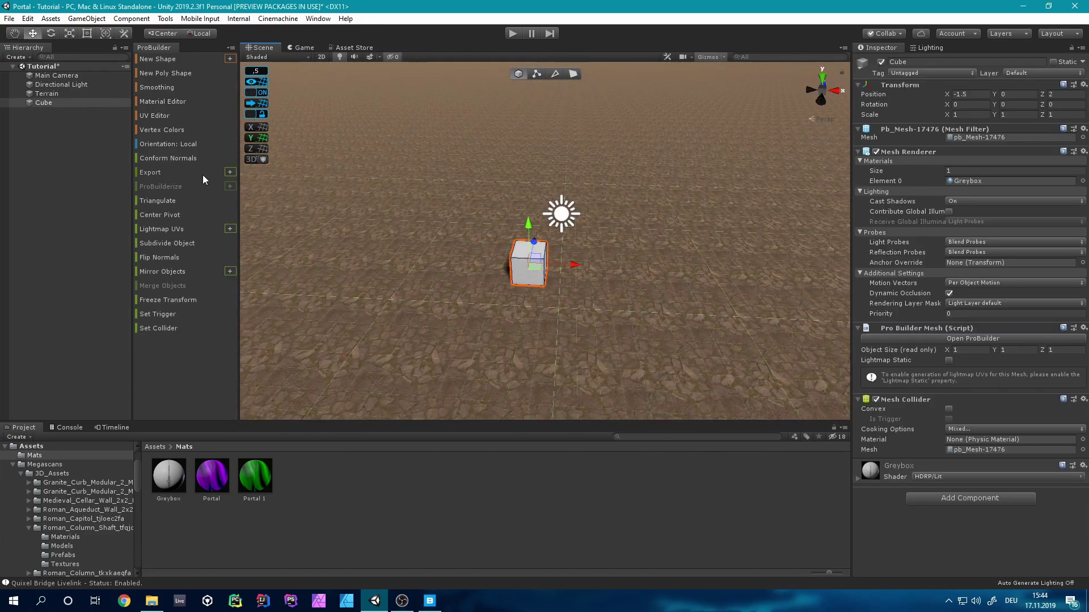
# - Stretch the greybox cube upward to a Y scale of 4.5
pyautogui.click(69, 33)
pyautogui.moveTo(529, 222); pyautogui.dragTo(520, 103)
pyautogui.click(37, 35)
pyautogui.moveTo(528, 227); pyautogui.dragTo(339, 237)
pyautogui.press('a')
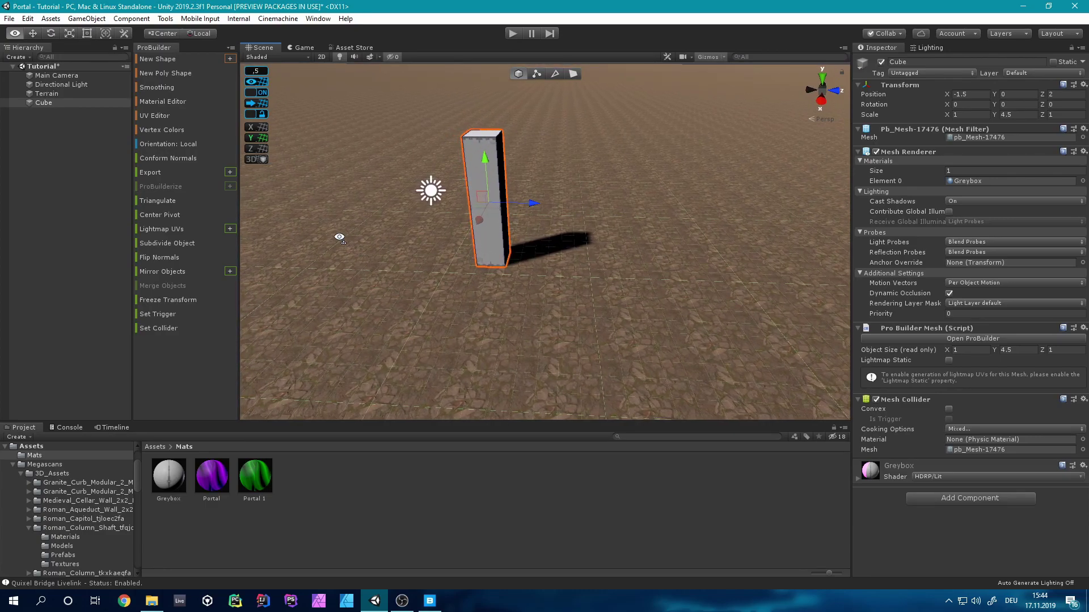
# - Stretch the block to a Z scale of 5 and move it to Z 5 to form a side wall
pyautogui.click(69, 33)
pyautogui.moveTo(535, 204); pyautogui.dragTo(729, 201)
pyautogui.click(32, 35)
pyautogui.moveTo(521, 205); pyautogui.dragTo(556, 207)
pyautogui.moveTo(542, 262)
pyautogui.mouseDown(button='right')
pyautogui.moveTo(524, 265)
pyautogui.moveTo(547, 248)
pyautogui.mouseUp(button='right')
pyautogui.click(69, 33)
pyautogui.moveTo(597, 230); pyautogui.dragTo(586, 231)
pyautogui.click(33, 34)
# - Duplicate the side wall and move the copy to X 9 as the opposite wall
pyautogui.moveTo(567, 250); pyautogui.dragTo(791, 335, button='right')
pyautogui.hotkey('ctrl', 'd')
pyautogui.moveTo(503, 236); pyautogui.dragTo(792, 240)
pyautogui.moveTo(754, 256); pyautogui.dragTo(556, 275, button='right')
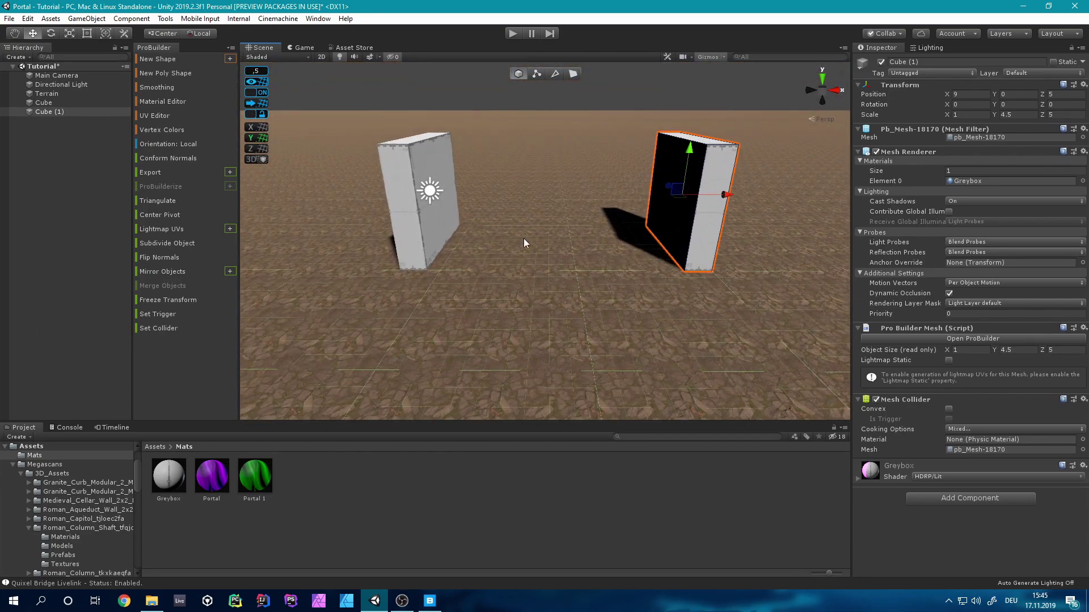
pyautogui.moveTo(553, 277)
pyautogui.mouseDown(button='right')
pyautogui.moveTo(578, 282)
pyautogui.moveTo(581, 304)
pyautogui.moveTo(570, 267)
pyautogui.mouseUp(button='right')
pyautogui.rightClick(55, 184)
pyautogui.click(108, 170)
pyautogui.click(229, 59)
pyautogui.click(174, 5)
# - Duplicate the first side wall, rotate the copy 90° about Y and place it at Z 1 across the front
pyautogui.click(417, 274)
pyautogui.hotkey('ctrl', 'd')
pyautogui.moveTo(469, 217); pyautogui.dragTo(372, 165)
pyautogui.press('e')
pyautogui.press('w')
pyautogui.moveTo(523, 220); pyautogui.dragTo(541, 229)
pyautogui.moveTo(544, 231); pyautogui.dragTo(585, 278, button='right')
pyautogui.keyDown('alt'); pyautogui.moveTo(584, 278); pyautogui.dragTo(553, 258); pyautogui.keyUp('alt')
# - Stretch the front wall to a Z scale of 9.5 and shift it to X 9 to span both side walls
pyautogui.press('r')
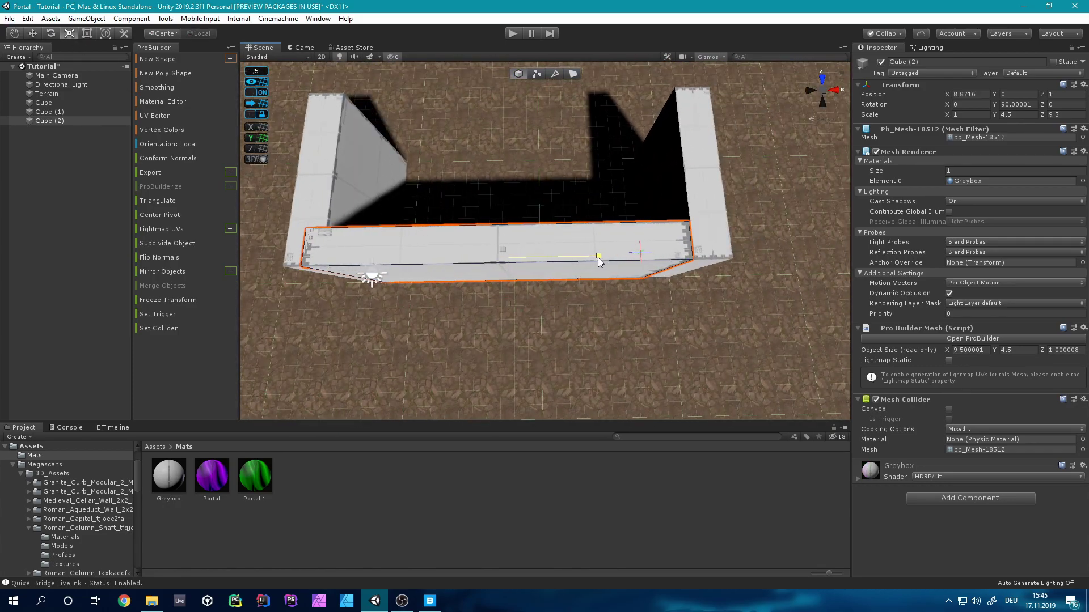
pyautogui.moveTo(600, 260); pyautogui.dragTo(590, 144)
pyautogui.moveTo(587, 142); pyautogui.dragTo(509, 8, button='right')
pyautogui.click(34, 34)
pyautogui.moveTo(587, 216)
pyautogui.mouseDown()
pyautogui.moveTo(560, 216)
pyautogui.moveTo(605, 218)
pyautogui.mouseUp()
pyautogui.press('r')
pyautogui.moveTo(605, 219); pyautogui.dragTo(607, 352, button='right')
pyautogui.keyDown('alt'); pyautogui.moveTo(607, 353); pyautogui.dragTo(607, 275); pyautogui.keyUp('alt')
pyautogui.press('w')
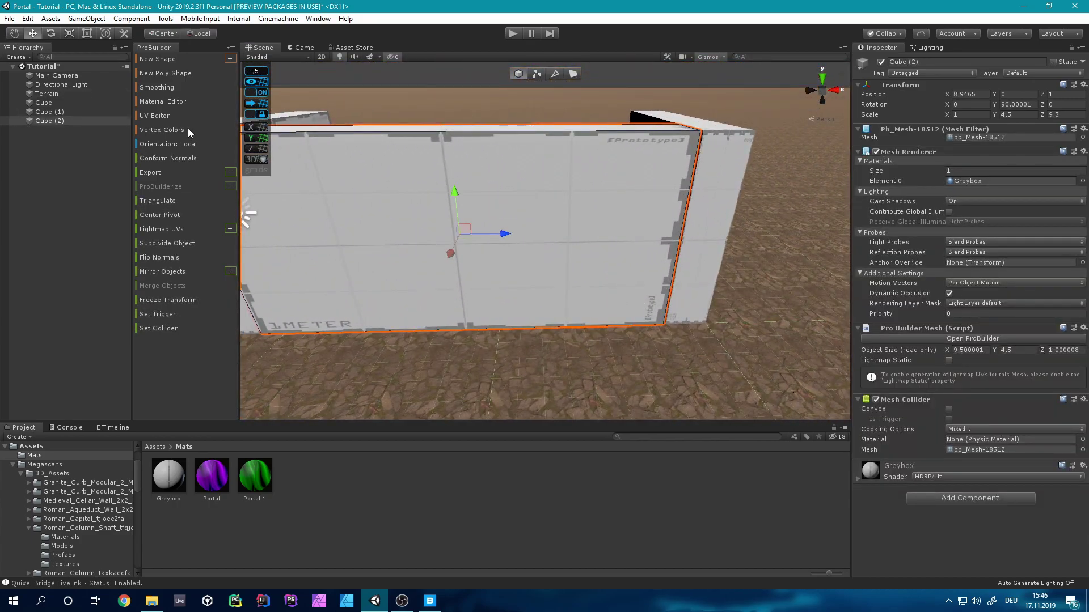
pyautogui.keyDown('alt'); pyautogui.moveTo(541, 306); pyautogui.dragTo(617, 280); pyautogui.keyUp('alt')
pyautogui.click(569, 284)
# - Select the front wall's outer face in face mode and subdivide it three times
pyautogui.keyDown('alt'); pyautogui.moveTo(453, 336); pyautogui.dragTo(615, 297); pyautogui.keyUp('alt')
pyautogui.scroll(-3, 614, 298)
pyautogui.click(612, 286)
pyautogui.click(573, 73)
pyautogui.click(603, 248)
pyautogui.scroll(-2, 168, 329)
pyautogui.scroll(-3, 166, 325)
pyautogui.click(170, 321)
pyautogui.click(170, 322)
pyautogui.click(170, 322)
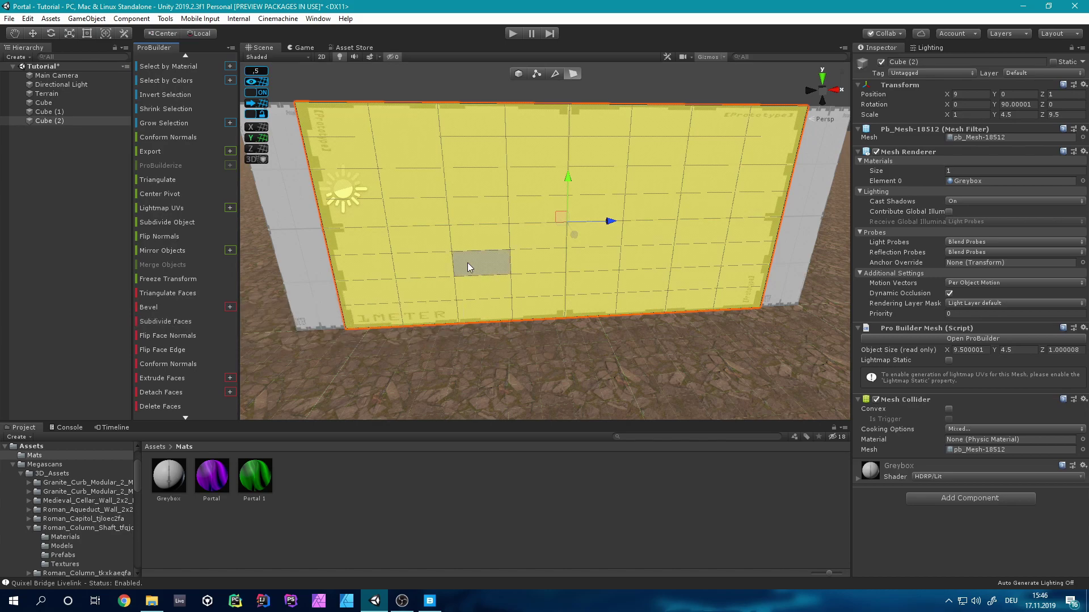
# - Select the doorway's left column of five faces and the two upper faces of its right column on the outer side
pyautogui.click(532, 306)
pyautogui.keyDown('shift'); pyautogui.click(527, 285); pyautogui.keyUp('shift')
pyautogui.keyDown('shift'); pyautogui.click(528, 262); pyautogui.keyUp('shift')
pyautogui.keyDown('shift'); pyautogui.click(528, 237); pyautogui.keyUp('shift')
pyautogui.keyDown('shift'); pyautogui.click(525, 213); pyautogui.keyUp('shift')
pyautogui.keyDown('shift'); pyautogui.click(591, 211); pyautogui.keyUp('shift')
pyautogui.keyDown('shift'); pyautogui.click(595, 234); pyautogui.keyUp('shift')
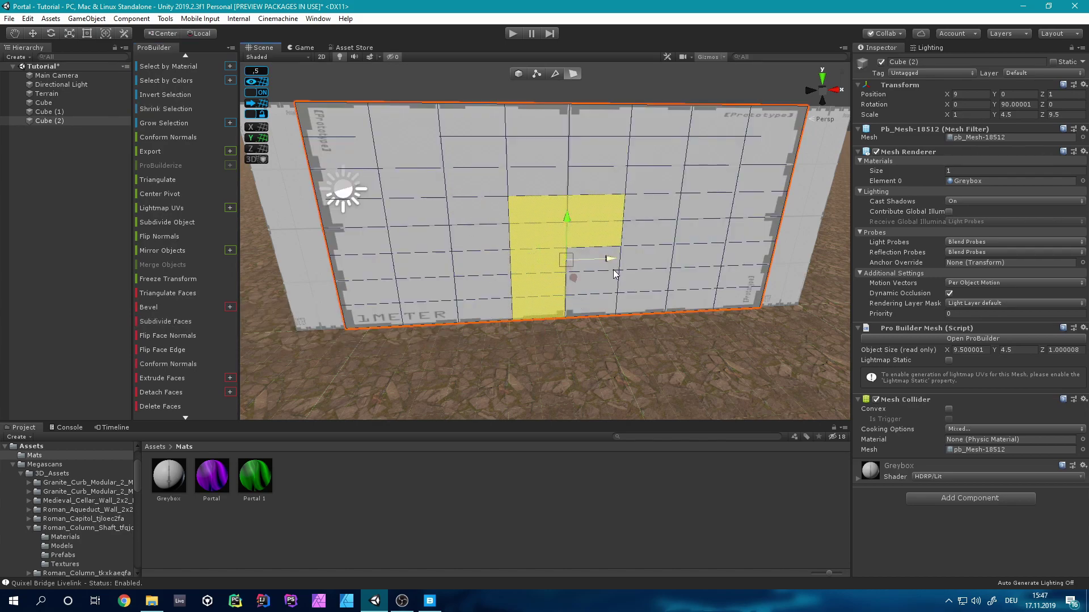
pyautogui.press('Delete')
pyautogui.hotkey('ctrl', 'z')
pyautogui.hotkey('ctrl', 'z')
# - Complete the doorway selection, two faces wide and five high, and delete those outer faces
pyautogui.keyDown('shift'); pyautogui.click(600, 154); pyautogui.keyUp('shift')
pyautogui.keyDown('shift'); pyautogui.click(599, 307); pyautogui.keyUp('shift')
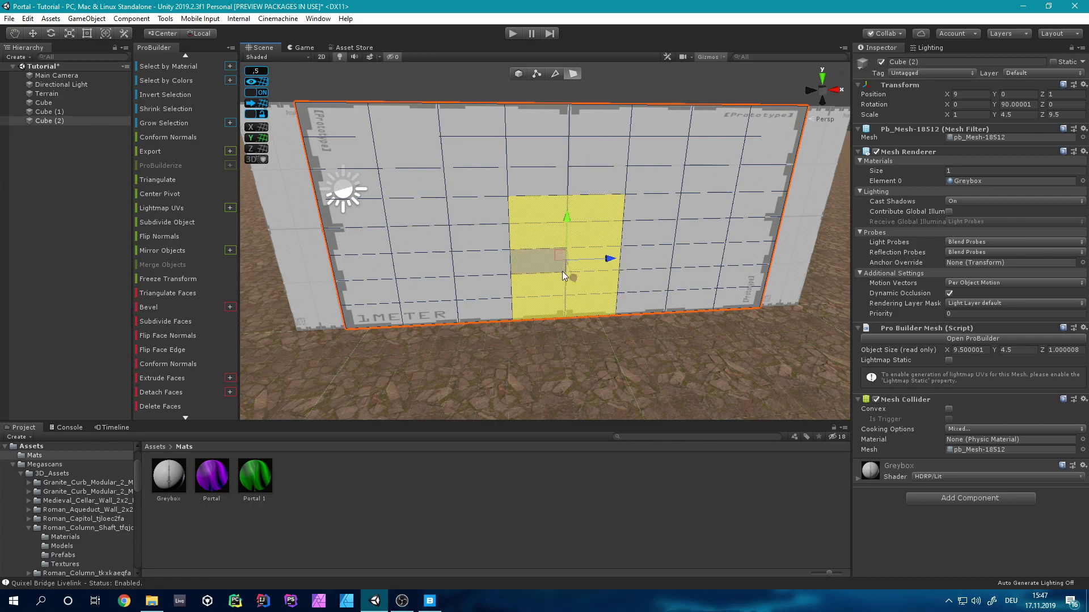
pyautogui.press('BackSpace')
# - Select the front wall's inner face and subdivide it three times
pyautogui.press('w')
pyautogui.moveTo(562, 273); pyautogui.dragTo(1081, 339, button='right')
pyautogui.press('s')
pyautogui.click(508, 239)
pyautogui.tripleClick(171, 325)
# - Select the matching doorway faces on the wall's inner side and delete them to open the passage
pyautogui.click(523, 276)
pyautogui.keyDown('shift'); pyautogui.click(519, 262); pyautogui.keyUp('shift')
pyautogui.keyDown('shift'); pyautogui.click(509, 248); pyautogui.keyUp('shift')
pyautogui.keyDown('shift'); pyautogui.click(517, 224); pyautogui.keyUp('shift')
pyautogui.keyDown('shift'); pyautogui.click(522, 204); pyautogui.keyUp('shift')
pyautogui.keyDown('shift'); pyautogui.click(578, 267); pyautogui.keyUp('shift')
pyautogui.keyDown('shift'); pyautogui.click(574, 277); pyautogui.keyUp('shift')
pyautogui.press('BackSpace')
pyautogui.press('w')
pyautogui.moveTo(573, 291); pyautogui.dragTo(463, 361, button='right')
pyautogui.click(463, 361)
# - Create a new 3D cube and place it behind the doorway at X 4, Y 0.5, Z 4.5
pyautogui.doubleClick(50, 111)
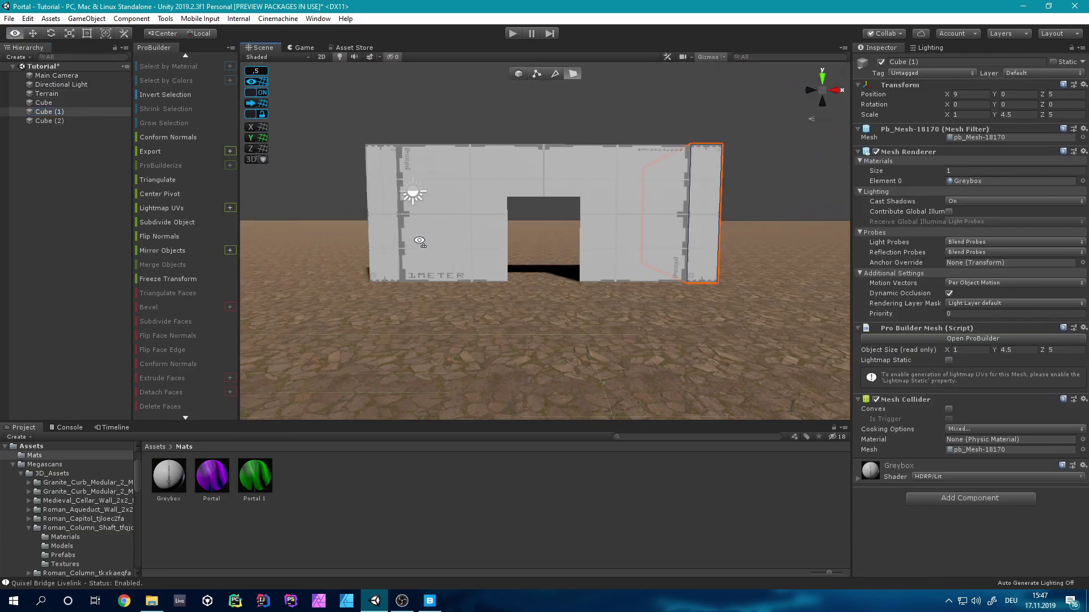
pyautogui.rightClick(40, 170)
pyautogui.moveTo(85, 288)
pyautogui.click(164, 289)
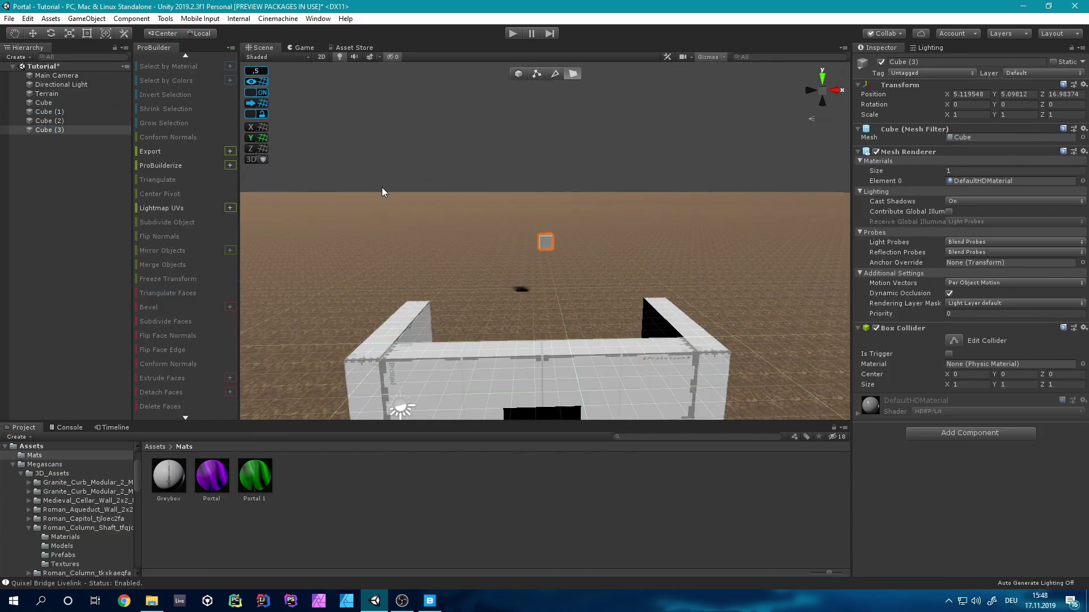
pyautogui.scroll(-3, 616, 274)
pyautogui.keyDown('alt'); pyautogui.moveTo(615, 274); pyautogui.dragTo(527, 233); pyautogui.keyUp('alt')
pyautogui.scroll(3, 528, 233)
pyautogui.moveTo(486, 139); pyautogui.dragTo(492, 191)
pyautogui.moveTo(491, 226); pyautogui.dragTo(319, 313)
pyautogui.moveTo(363, 340); pyautogui.dragTo(567, 290, button='middle')
pyautogui.keyDown('alt'); pyautogui.moveTo(567, 289); pyautogui.dragTo(703, 192); pyautogui.keyUp('alt')
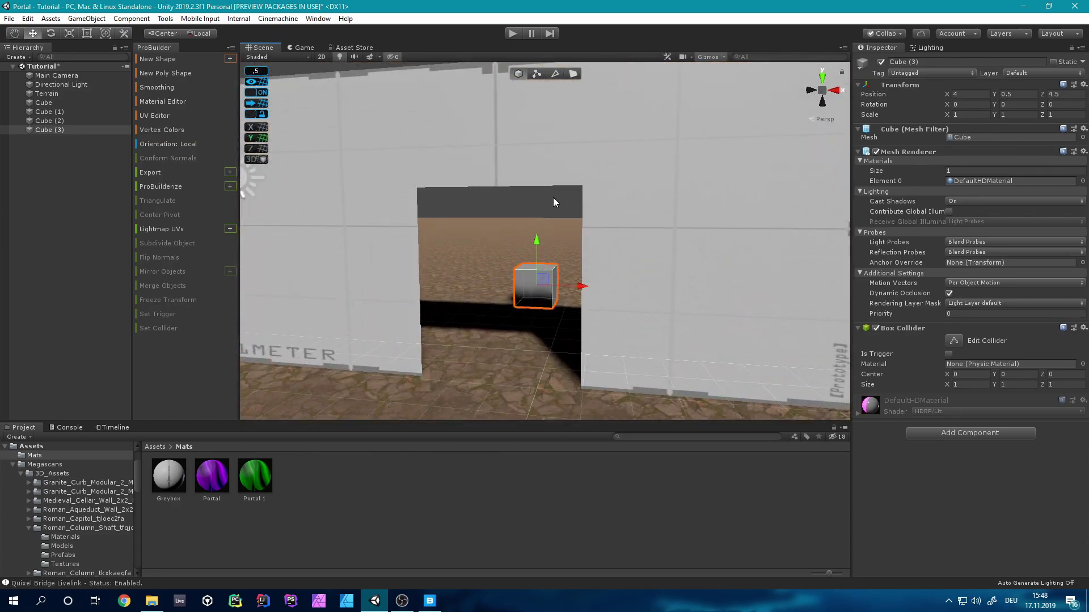
# - Stretch the new cube to an X scale of 12, raise it to wall height and move it back as the rear wall
pyautogui.keyDown('alt'); pyautogui.moveTo(552, 198); pyautogui.dragTo(620, 308); pyautogui.keyUp('alt')
pyautogui.moveTo(620, 308); pyautogui.dragTo(598, 316, button='middle')
pyautogui.moveTo(609, 273); pyautogui.dragTo(624, 274)
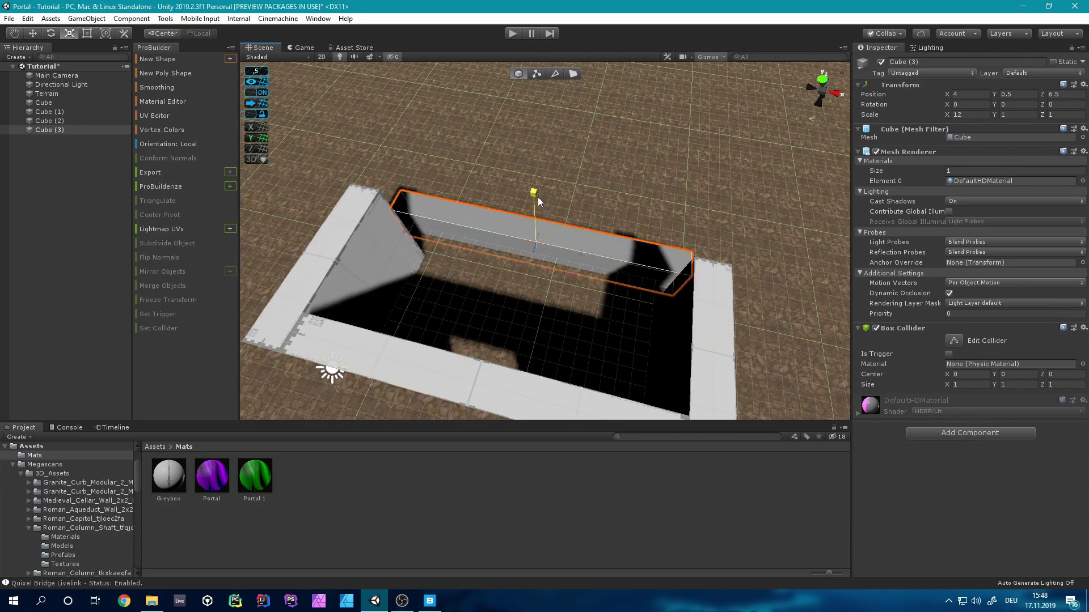
pyautogui.moveTo(538, 196); pyautogui.dragTo(533, 88)
pyautogui.keyDown('alt'); pyautogui.moveTo(681, 190); pyautogui.dragTo(494, 243); pyautogui.keyUp('alt')
pyautogui.press('w')
pyautogui.moveTo(641, 238); pyautogui.dragTo(719, 231)
pyautogui.scroll(-3, 720, 230)
pyautogui.keyDown('alt'); pyautogui.moveTo(719, 282); pyautogui.dragTo(674, 227); pyautogui.keyUp('alt')
# - Lengthen the side walls toward the rear wall
pyautogui.click(417, 158)
pyautogui.press('r')
pyautogui.moveTo(496, 195); pyautogui.dragTo(569, 191)
pyautogui.press('w')
pyautogui.keyDown('alt'); pyautogui.moveTo(635, 315); pyautogui.dragTo(839, 165); pyautogui.keyUp('alt')
pyautogui.click(601, 255)
pyautogui.keyDown('alt'); pyautogui.moveTo(593, 258); pyautogui.dragTo(559, 267); pyautogui.keyUp('alt')
pyautogui.press('r')
pyautogui.moveTo(573, 311); pyautogui.dragTo(505, 339)
pyautogui.scroll(-3, 382, 323)
# - Adjust the left side wall to a Z scale of 10.5 at Z 9.4569 so it meets the rear wall
pyautogui.click(382, 328)
pyautogui.keyDown('alt'); pyautogui.moveTo(505, 339); pyautogui.dragTo(546, 249); pyautogui.keyUp('alt')
pyautogui.click(543, 230)
pyautogui.moveTo(533, 209); pyautogui.dragTo(522, 207)
pyautogui.press('w')
pyautogui.moveTo(530, 211); pyautogui.dragTo(507, 231, button='right')
pyautogui.keyDown('alt'); pyautogui.moveTo(507, 232); pyautogui.dragTo(594, 259); pyautogui.keyUp('alt')
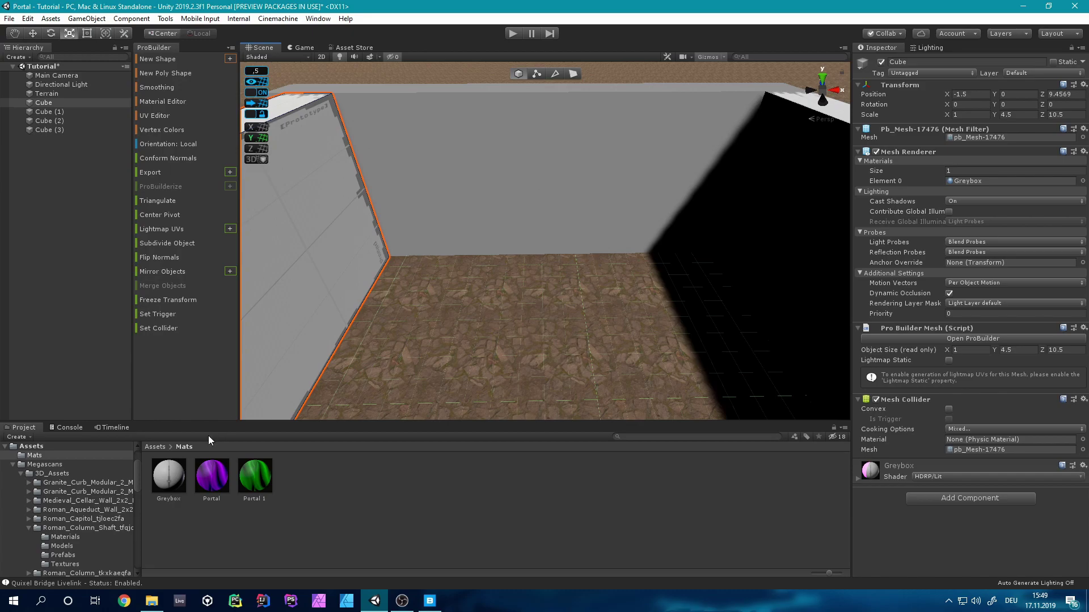
# - Browse the Megascans 3D_Assets folders and preview the Roman_Column_Shaft prefab
pyautogui.click(161, 448)
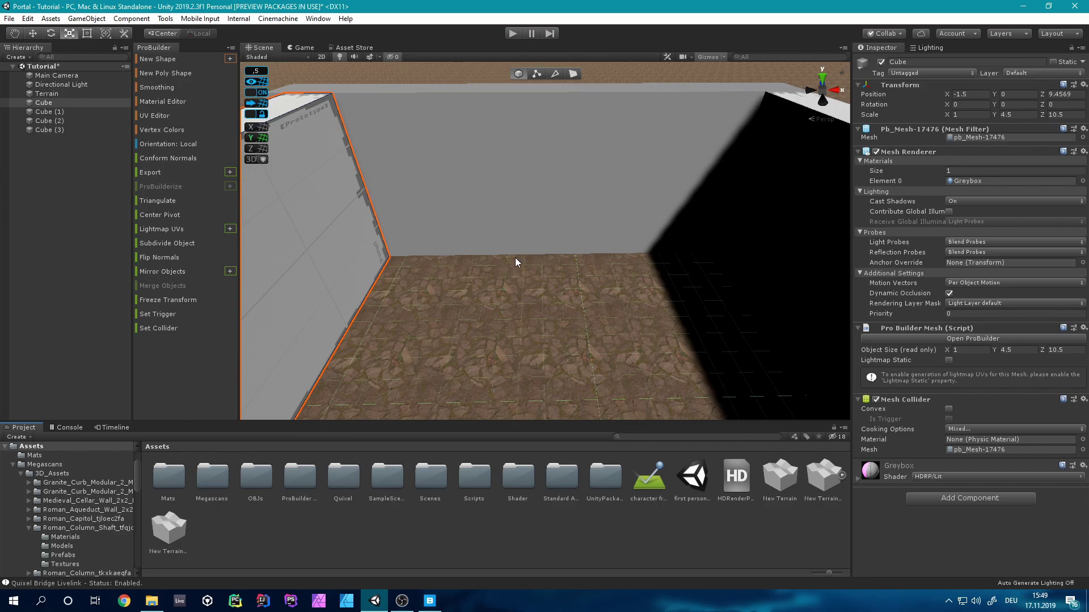
pyautogui.doubleClick(358, 485)
pyautogui.doubleClick(172, 474)
pyautogui.click(158, 448)
pyautogui.doubleClick(207, 481)
pyautogui.doubleClick(174, 482)
pyautogui.click(302, 492)
pyautogui.click(347, 491)
pyautogui.click(386, 484)
pyautogui.doubleClick(385, 484)
pyautogui.doubleClick(244, 480)
pyautogui.click(170, 480)
# - Place the Roman_Grave_Stone prefab on the floor inside the room beside the left wall
pyautogui.click(253, 448)
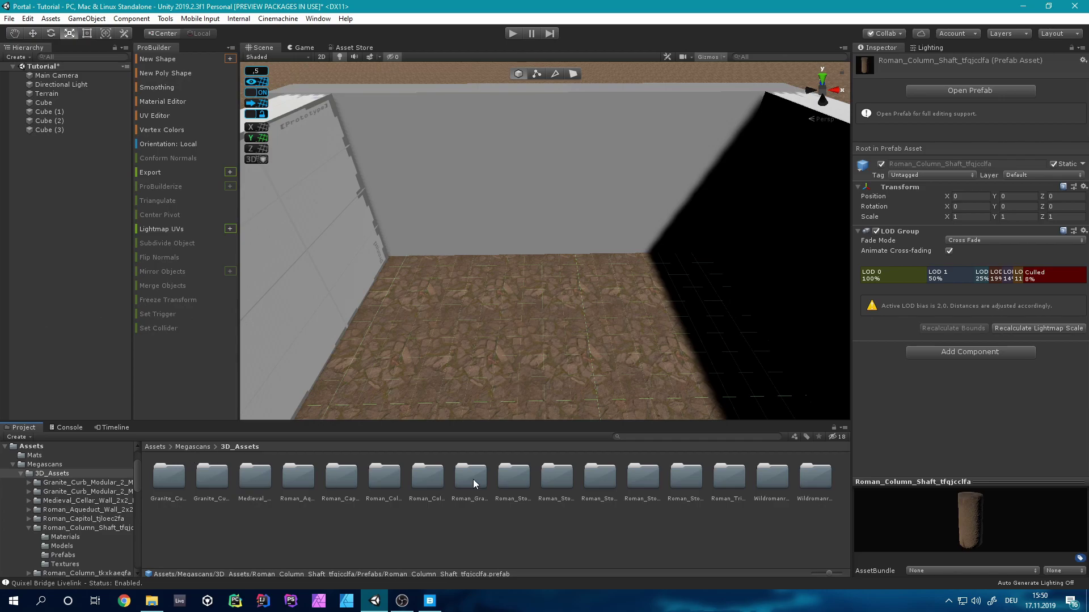
pyautogui.click(471, 479)
pyautogui.doubleClick(471, 480)
pyautogui.doubleClick(255, 479)
pyautogui.moveTo(169, 479); pyautogui.dragTo(408, 263)
pyautogui.press('w')
# - Browse the Megascans 3D_Assets folders, checking the prefabs of Roman_Capitol and Roman_Column_Shaft
pyautogui.click(282, 447)
pyautogui.click(247, 447)
pyautogui.click(308, 482)
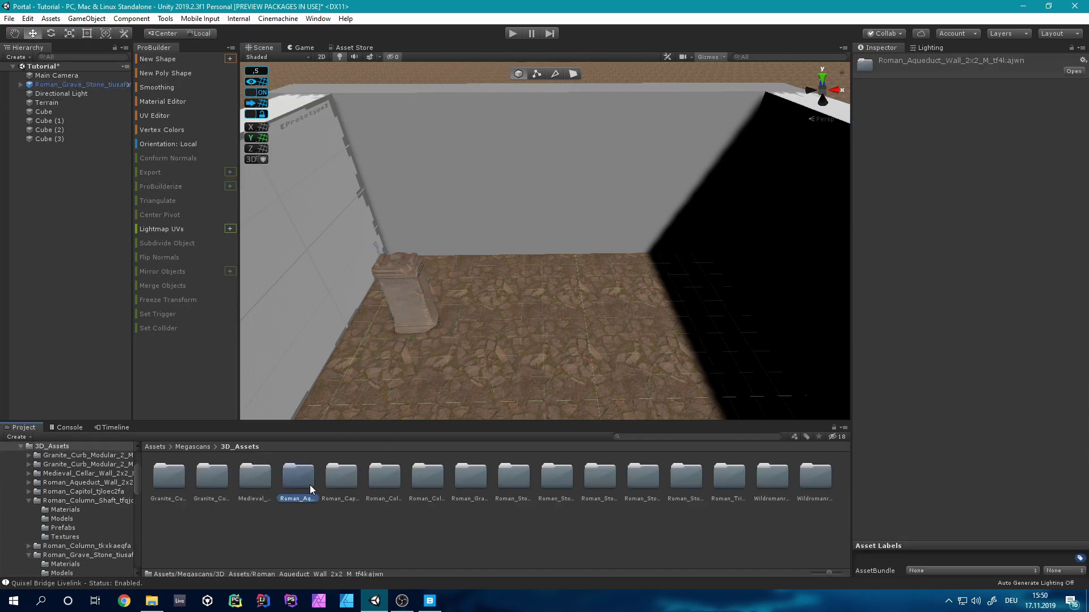
pyautogui.click(565, 481)
pyautogui.click(685, 479)
pyautogui.click(772, 479)
pyautogui.click(255, 479)
pyautogui.click(340, 479)
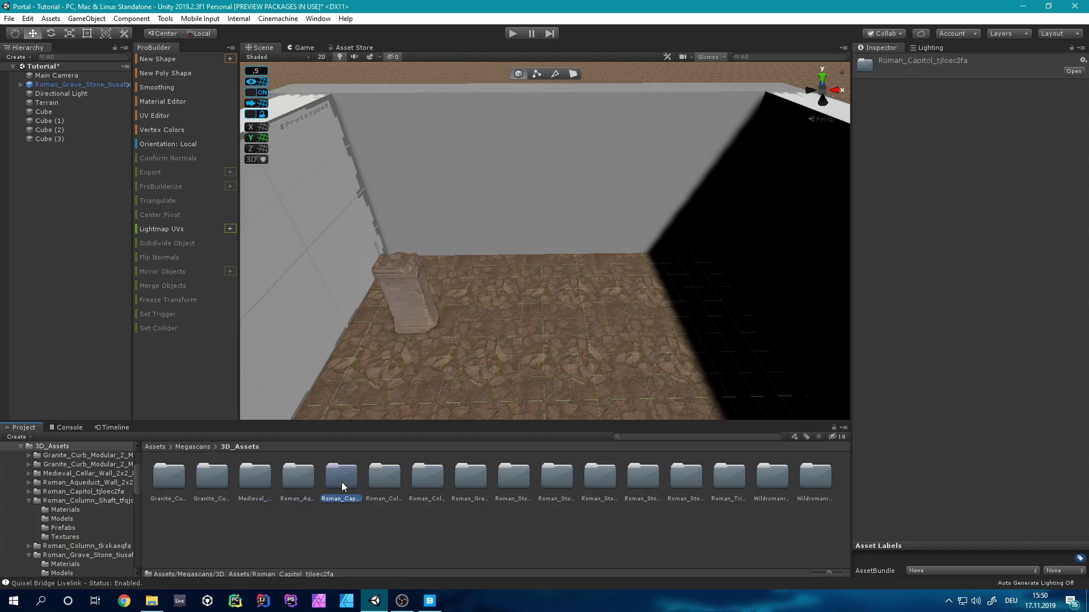
pyautogui.doubleClick(341, 479)
pyautogui.doubleClick(254, 479)
pyautogui.click(238, 448)
pyautogui.doubleClick(378, 486)
pyautogui.doubleClick(254, 477)
pyautogui.click(240, 448)
# - Place the Roman_Column prefab on the floor to the right of the grave stone
pyautogui.doubleClick(428, 485)
pyautogui.doubleClick(255, 480)
pyautogui.moveTo(169, 478); pyautogui.dragTo(487, 312)
# - Find the Roman_Stone_Entablature prefab among the Megascans 3D assets and place it on the room floor
pyautogui.click(240, 448)
pyautogui.click(646, 482)
pyautogui.click(730, 485)
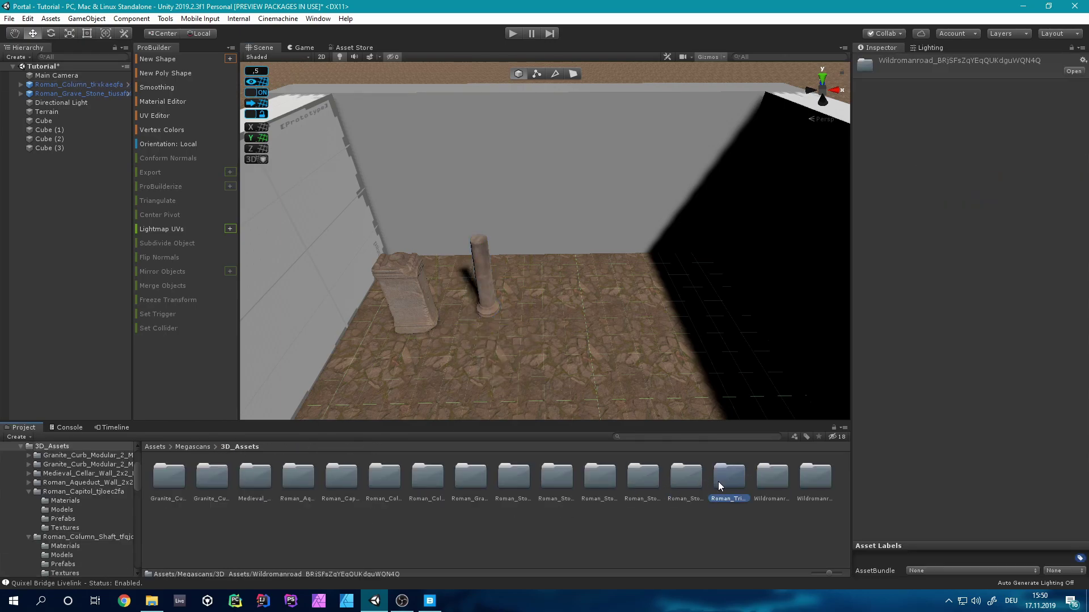
pyautogui.click(526, 484)
pyautogui.doubleClick(526, 485)
pyautogui.doubleClick(255, 480)
pyautogui.moveTo(169, 479); pyautogui.dragTo(553, 351)
# - Rotate the entablature to -180° about Y, shift it near the rear wall at Z 8 and raise it above the floor
pyautogui.press('f')
pyautogui.press('e')
pyautogui.keyDown('ctrl'); pyautogui.moveTo(525, 281); pyautogui.dragTo(808, 210); pyautogui.keyUp('ctrl')
pyautogui.press('w')
pyautogui.moveTo(456, 311); pyautogui.dragTo(465, 289, button='right')
pyautogui.moveTo(558, 234); pyautogui.dragTo(577, 199)
pyautogui.moveTo(577, 200); pyautogui.dragTo(562, 324, button='right')
pyautogui.moveTo(553, 357); pyautogui.dragTo(549, 237)
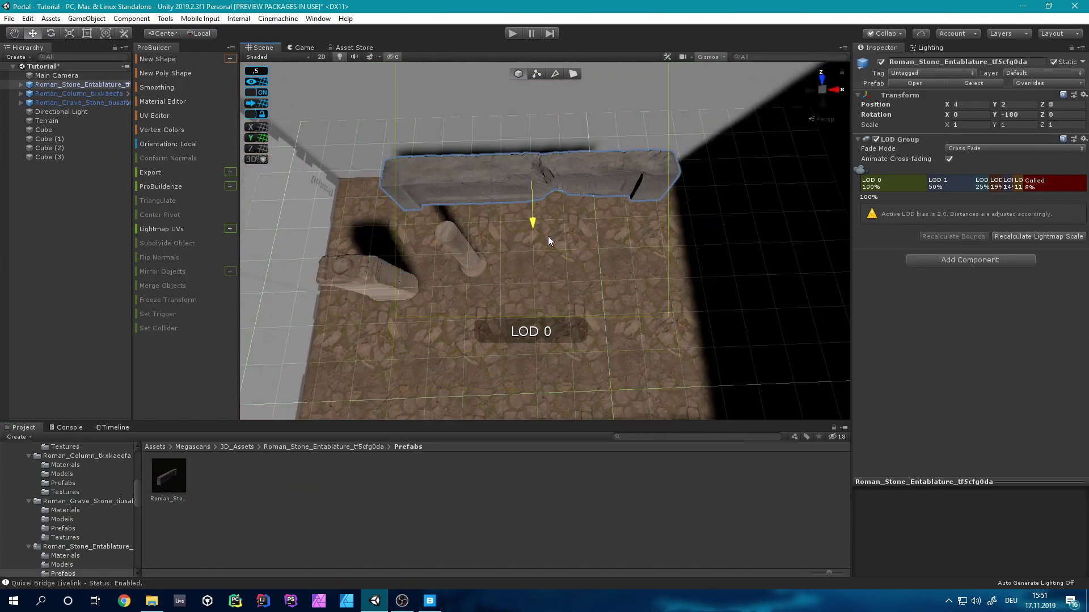
pyautogui.moveTo(548, 237); pyautogui.dragTo(511, 122, button='right')
pyautogui.moveTo(509, 120); pyautogui.dragTo(508, 33)
# - Scale up the Roman column and position it beneath the left end of the entablature
pyautogui.click(96, 93)
pyautogui.press('r')
pyautogui.moveTo(482, 272); pyautogui.dragTo(454, 283, button='right')
pyautogui.moveTo(480, 266); pyautogui.dragTo(485, 211)
pyautogui.press('w')
pyautogui.moveTo(484, 249); pyautogui.dragTo(506, 237)
# - Move the entablature to X 5 and Y 3.5
pyautogui.click(518, 146)
pyautogui.moveTo(521, 142); pyautogui.dragTo(575, 141)
pyautogui.moveTo(603, 98); pyautogui.dragTo(604, 71)
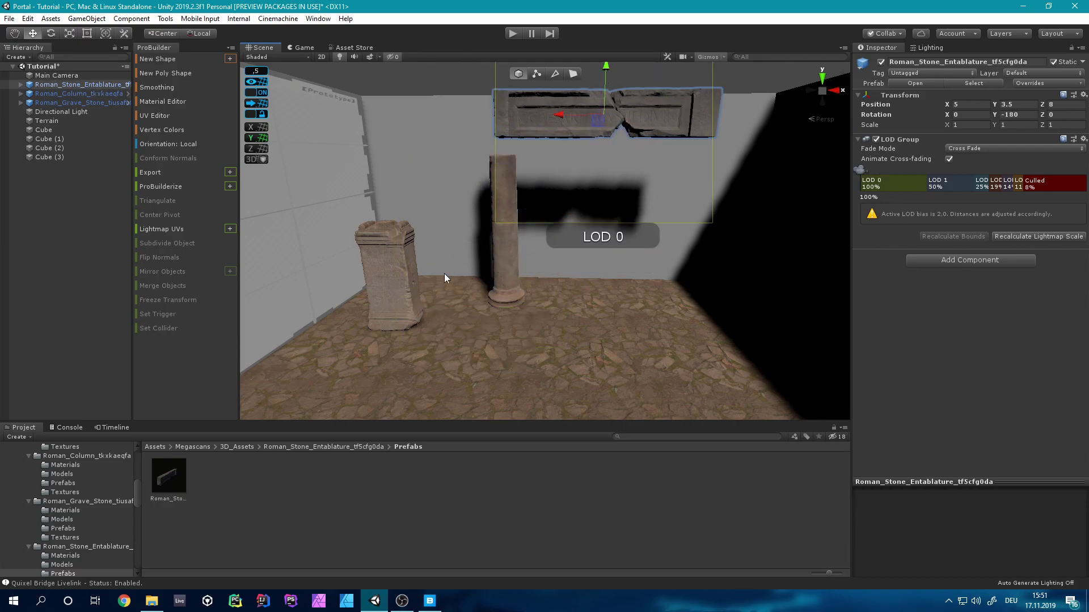
# - Duplicate the column and place the copy under the right end of the entablature
pyautogui.click(503, 249)
pyautogui.hotkey('ctrl', 'd')
pyautogui.moveTo(547, 227); pyautogui.dragTo(714, 229)
pyautogui.moveTo(661, 258); pyautogui.dragTo(630, 239, button='right')
# - Nudge the left column slightly inward and rotate the right column about its vertical axis
pyautogui.click(395, 263)
pyautogui.click(393, 263)
pyautogui.click(392, 263)
pyautogui.moveTo(444, 241); pyautogui.dragTo(469, 240)
pyautogui.click(587, 294)
pyautogui.moveTo(588, 292); pyautogui.dragTo(592, 274, button='right')
pyautogui.press('e')
pyautogui.moveTo(556, 284); pyautogui.dragTo(674, 282)
# - Lower the entablature onto both columns and center it at X 5.131, Y 3.165
pyautogui.click(474, 163)
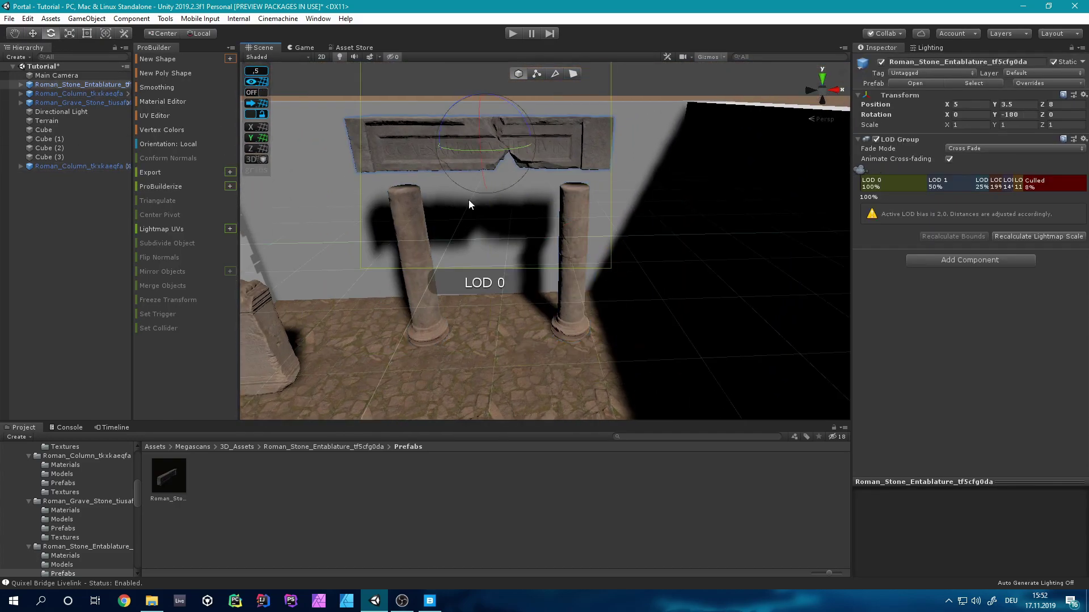
pyautogui.moveTo(471, 201); pyautogui.dragTo(454, 182, button='right')
pyautogui.press('w')
pyautogui.moveTo(506, 126); pyautogui.dragTo(506, 154)
pyautogui.moveTo(587, 223); pyautogui.dragTo(567, 190, button='right')
pyautogui.moveTo(456, 156); pyautogui.dragTo(477, 158)
pyautogui.moveTo(495, 187); pyautogui.dragTo(545, 213, button='right')
pyautogui.moveTo(471, 205); pyautogui.dragTo(482, 204)
pyautogui.moveTo(545, 249); pyautogui.dragTo(581, 283, button='right')
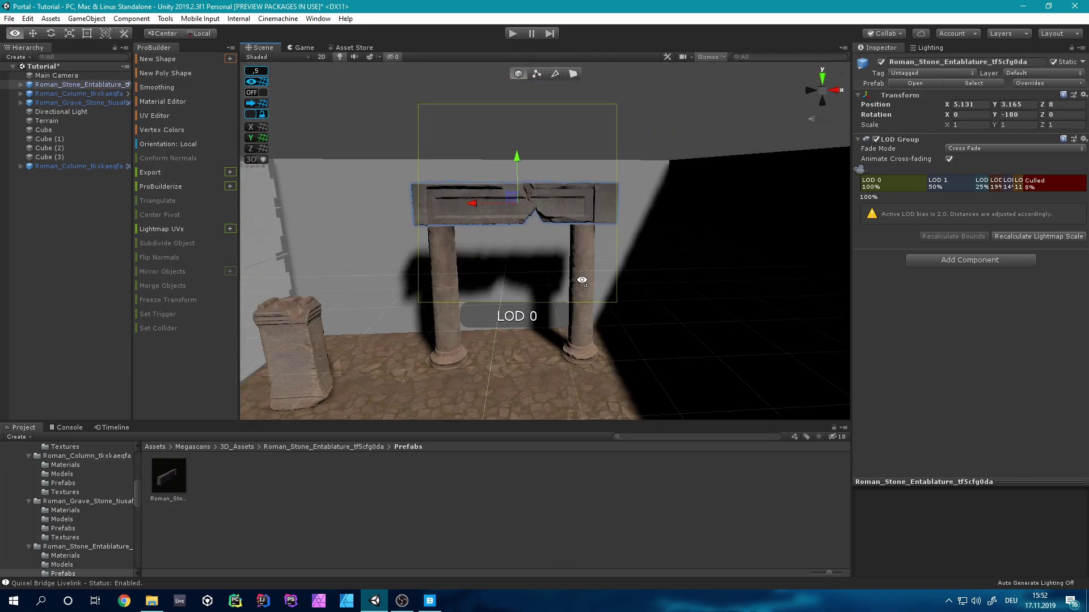
pyautogui.keyDown('alt'); pyautogui.moveTo(581, 282); pyautogui.dragTo(462, 269); pyautogui.keyUp('alt')
# - Shift the grave stone closer to the left column and turn grid snapping back on
pyautogui.doubleClick(79, 102)
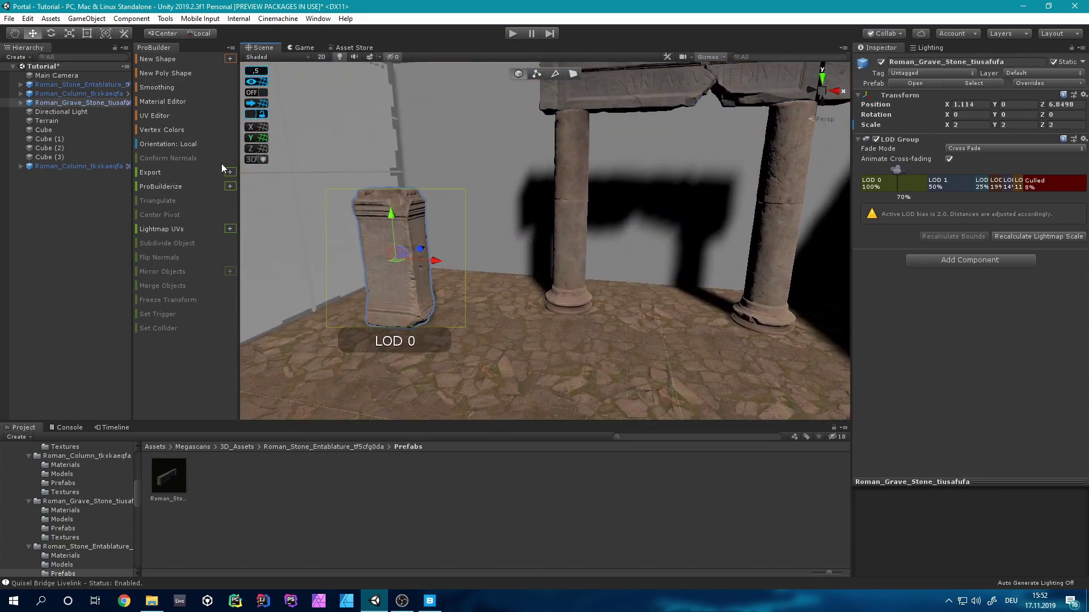
pyautogui.moveTo(397, 261); pyautogui.dragTo(474, 267)
pyautogui.click(253, 94)
pyautogui.click(53, 32)
pyautogui.press('w')
pyautogui.moveTo(470, 280); pyautogui.dragTo(581, 295, button='right')
# - Duplicate the grave stone, place the copy beyond the right column and rotate it about its vertical axis
pyautogui.hotkey('ctrl', 'd')
pyautogui.moveTo(363, 264); pyautogui.dragTo(783, 283)
pyautogui.moveTo(499, 250); pyautogui.dragTo(590, 273, button='right')
pyautogui.press('e')
pyautogui.moveTo(512, 278); pyautogui.dragTo(747, 323)
pyautogui.moveTo(748, 323); pyautogui.dragTo(454, 255, button='right')
pyautogui.click(454, 255)
pyautogui.moveTo(454, 255); pyautogui.dragTo(495, 267, button='right')
pyautogui.keyDown('alt'); pyautogui.moveTo(496, 267); pyautogui.dragTo(522, 247); pyautogui.keyUp('alt')
pyautogui.moveTo(522, 248); pyautogui.dragTo(527, 229, button='right')
# - Create a 3D Plane and rotate it to -90° about X so that it stands upright
pyautogui.rightClick(35, 216)
pyautogui.click(476, 306)
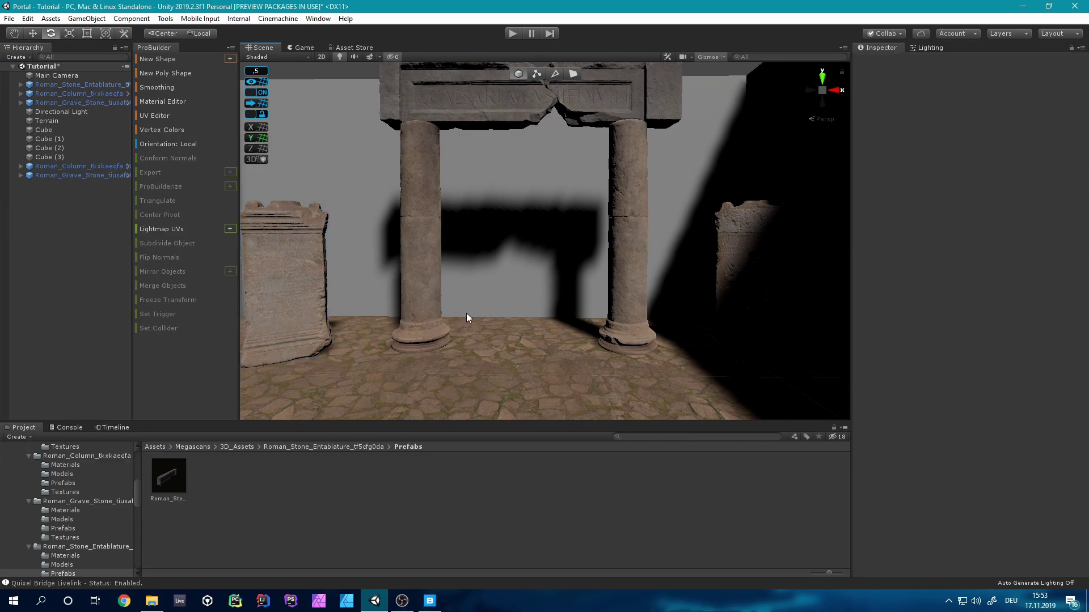
pyautogui.scroll(-5, 466, 313)
pyautogui.keyDown('alt'); pyautogui.moveTo(473, 270); pyautogui.dragTo(495, 255); pyautogui.keyUp('alt')
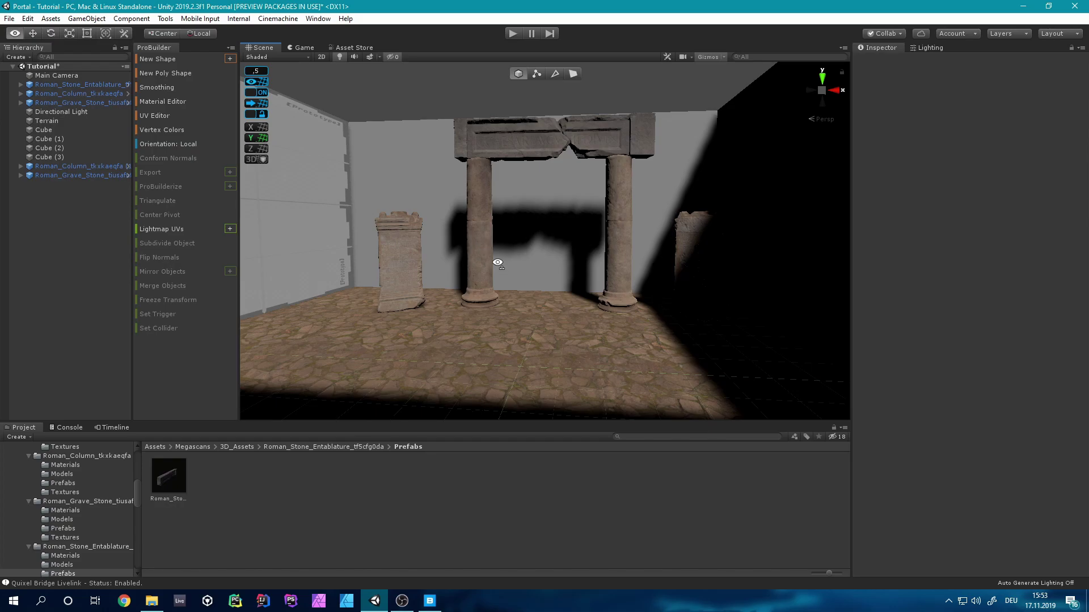
pyautogui.keyDown('alt'); pyautogui.moveTo(497, 263); pyautogui.dragTo(502, 264); pyautogui.keyUp('alt')
pyautogui.rightClick(82, 286)
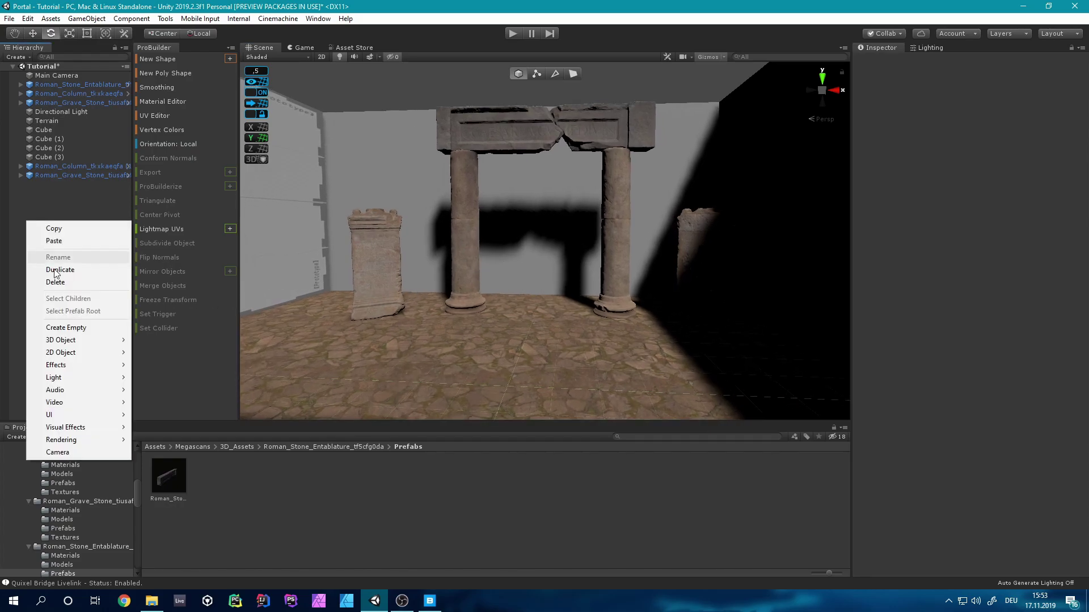
pyautogui.moveTo(103, 343)
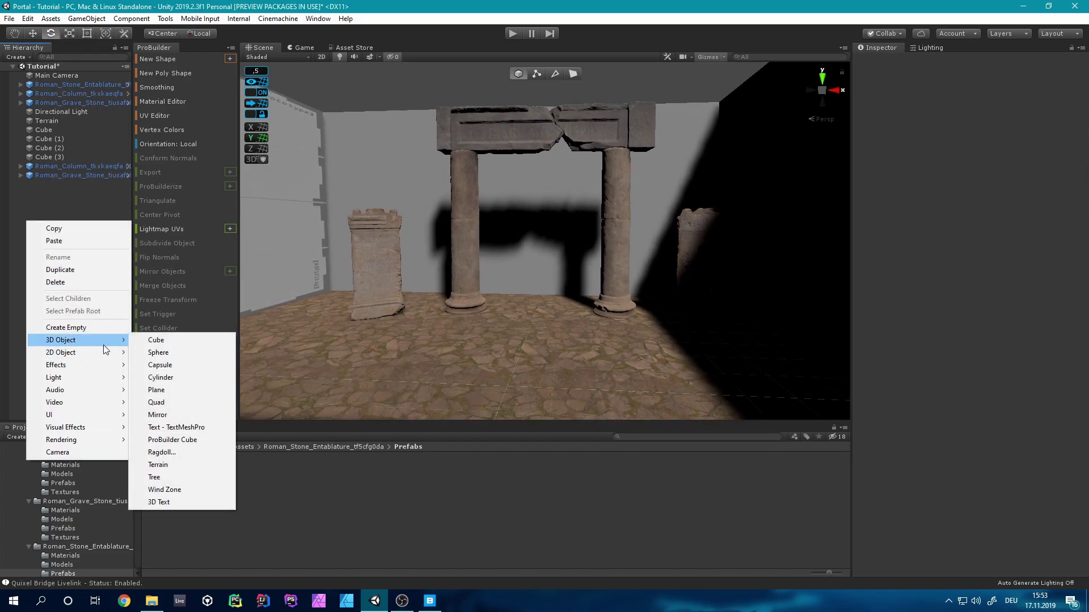
pyautogui.click(176, 388)
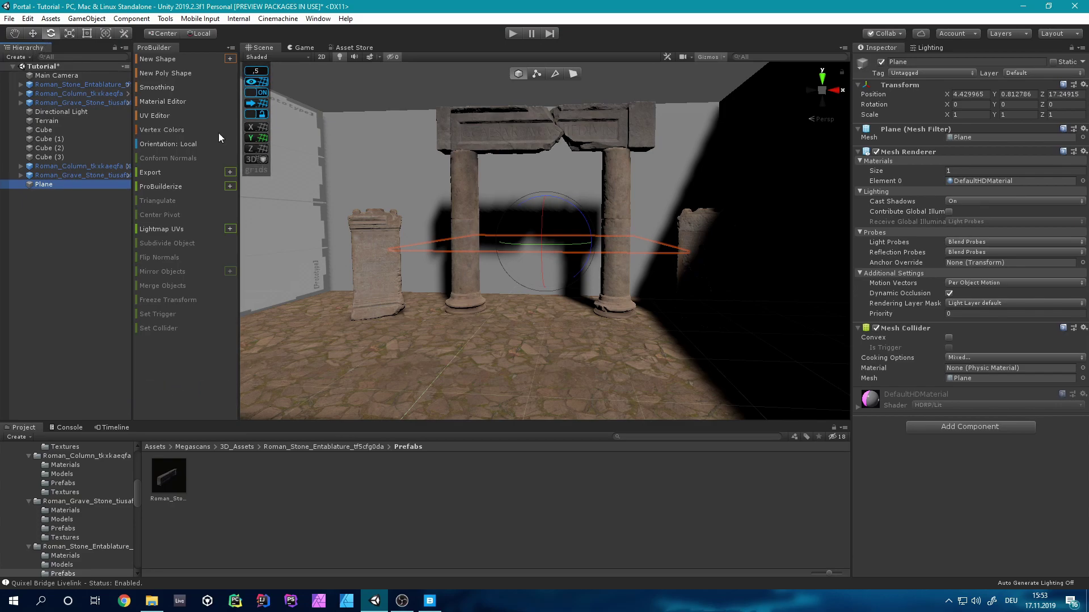
pyautogui.moveTo(540, 225); pyautogui.dragTo(537, 359)
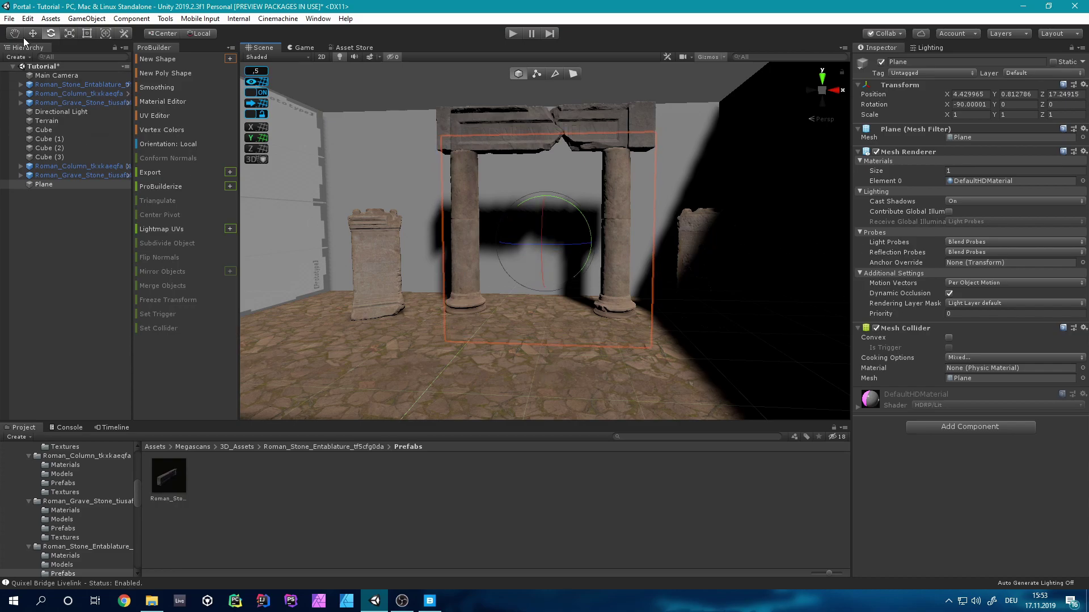
# - Move the plane to Y 1, Z 6 and scale it to 0.5 in X and Z
pyautogui.press('w')
pyautogui.press('d')
pyautogui.moveTo(577, 245); pyautogui.dragTo(486, 251, button='right')
pyautogui.moveTo(486, 252); pyautogui.dragTo(554, 310, button='middle')
pyautogui.moveTo(555, 308); pyautogui.dragTo(433, 342)
pyautogui.moveTo(434, 343); pyautogui.dragTo(192, 137, button='right')
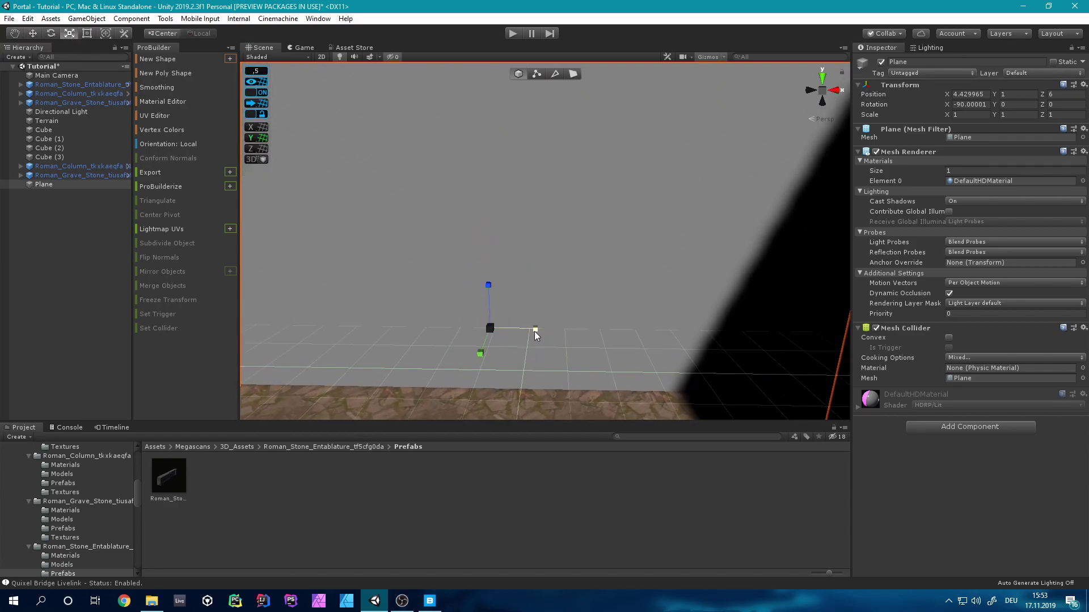
pyautogui.moveTo(535, 329); pyautogui.dragTo(515, 330)
pyautogui.click(34, 34)
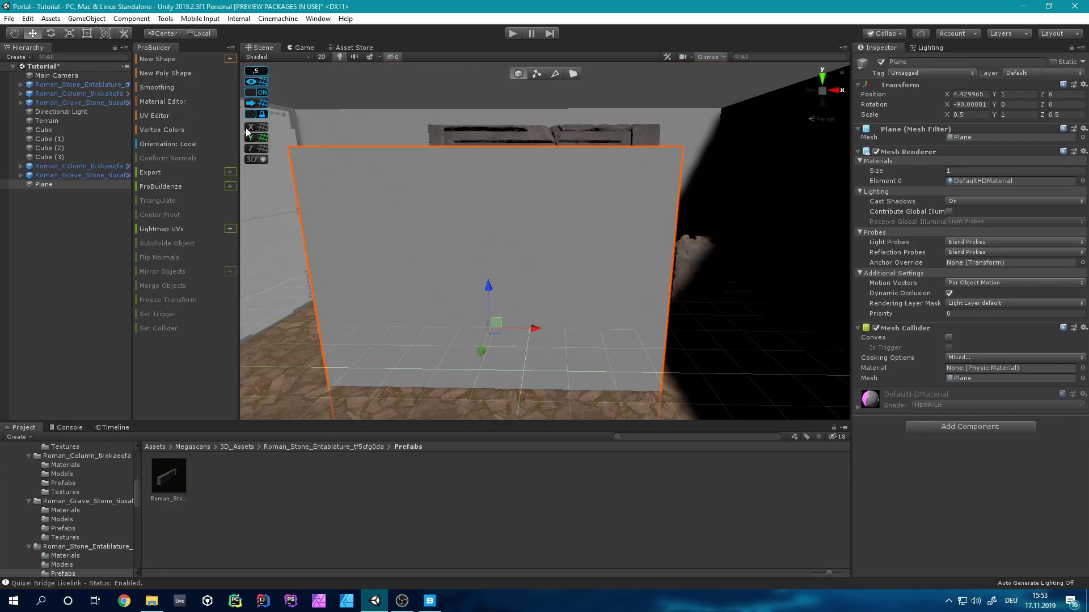
# - Position the plane between the two columns at X 5, Z 8
pyautogui.moveTo(397, 176); pyautogui.dragTo(332, 274, button='right')
pyautogui.moveTo(351, 284); pyautogui.dragTo(472, 263)
pyautogui.moveTo(589, 284); pyautogui.dragTo(638, 270, button='right')
pyautogui.moveTo(551, 301); pyautogui.dragTo(581, 301)
# - Fit the plane to the column opening with a scale of X 0.31165 and Z 0.3946
pyautogui.click(69, 33)
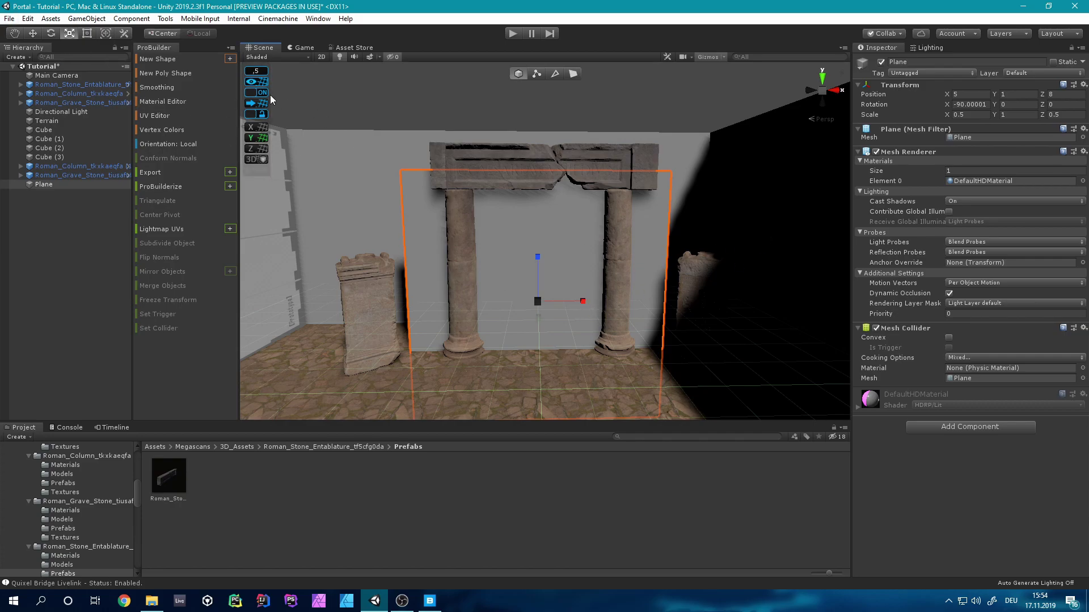
pyautogui.moveTo(581, 301); pyautogui.dragTo(563, 300)
pyautogui.moveTo(537, 262)
pyautogui.mouseDown()
pyautogui.moveTo(539, 236)
pyautogui.moveTo(538, 273)
pyautogui.moveTo(536, 242)
pyautogui.mouseUp()
pyautogui.click(34, 34)
pyautogui.click(69, 33)
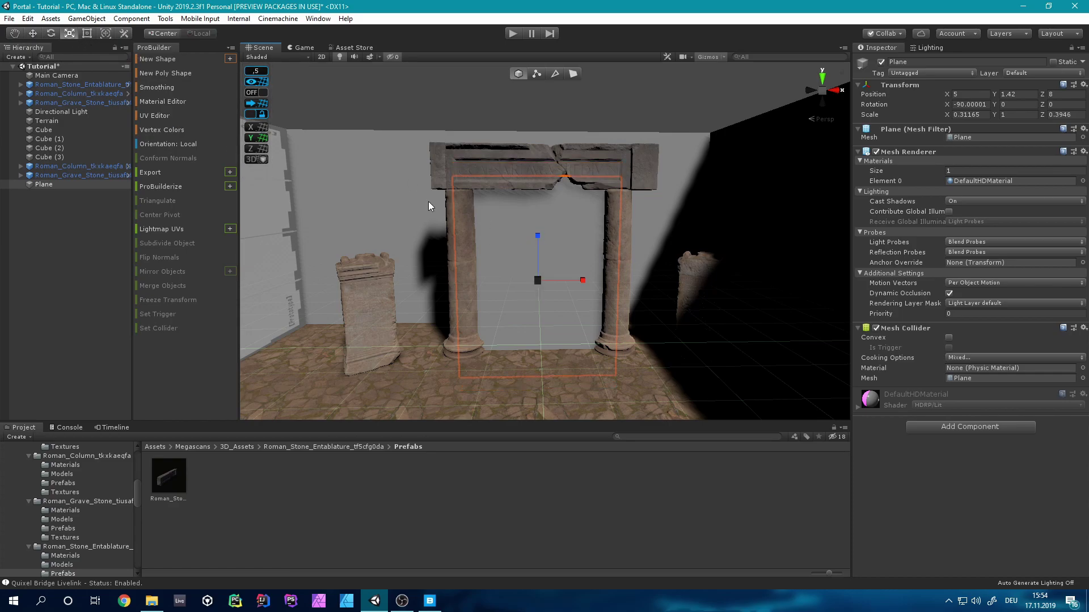
# - Raise the plane to Y 1.68 so its upper edge sits behind the entablature, and deselect it
pyautogui.click(33, 33)
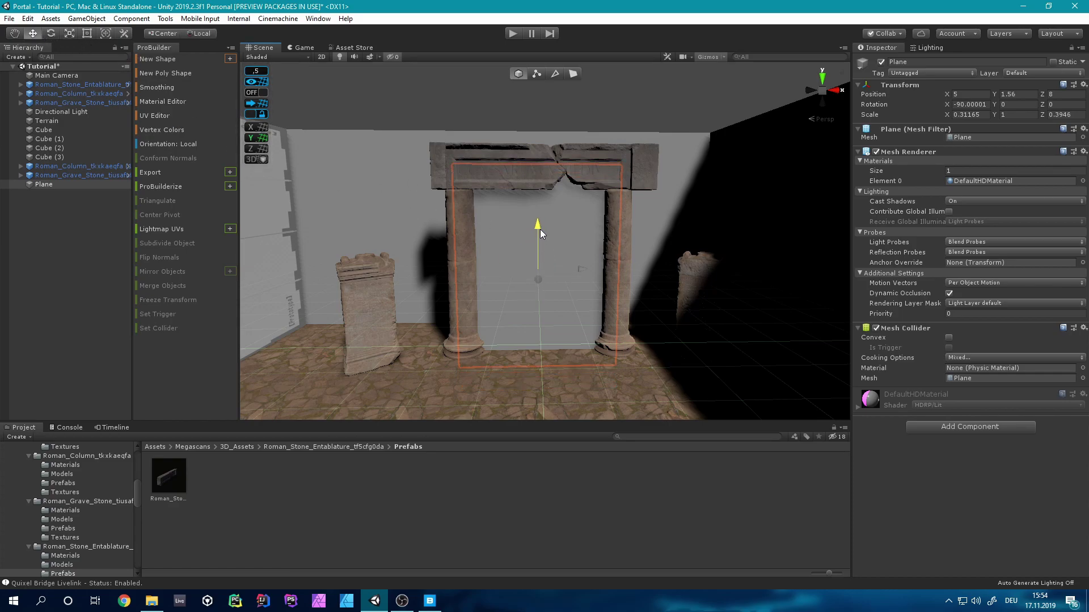
pyautogui.moveTo(540, 229); pyautogui.dragTo(539, 227)
pyautogui.press('w')
pyautogui.moveTo(573, 242)
pyautogui.mouseDown(button='right')
pyautogui.moveTo(596, 221)
pyautogui.moveTo(565, 188)
pyautogui.moveTo(579, 213)
pyautogui.moveTo(564, 253)
pyautogui.mouseUp(button='right')
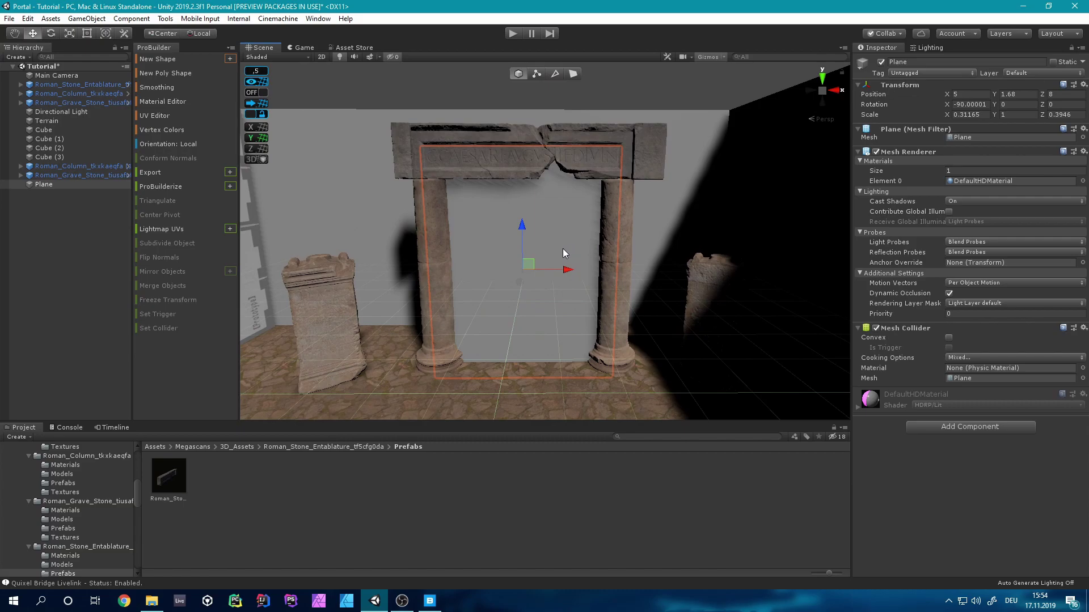
pyautogui.click(431, 81)
pyautogui.moveTo(431, 81); pyautogui.dragTo(593, 264, button='right')
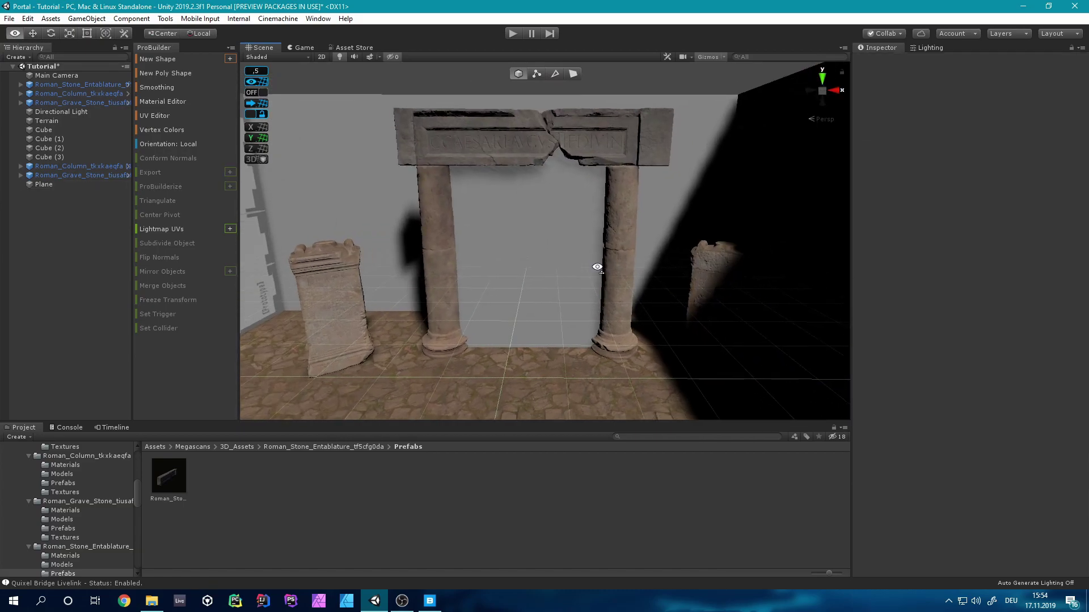
pyautogui.click(550, 239)
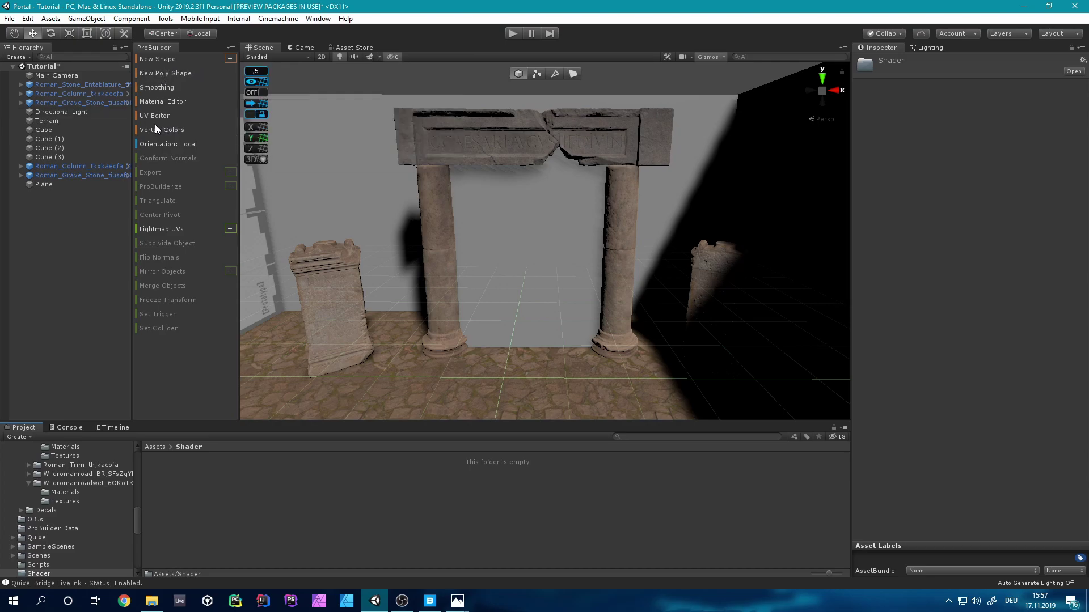
# - Create a PBR Graph named Portal in the Shader folder
pyautogui.rightClick(225, 508)
pyautogui.moveTo(324, 244)
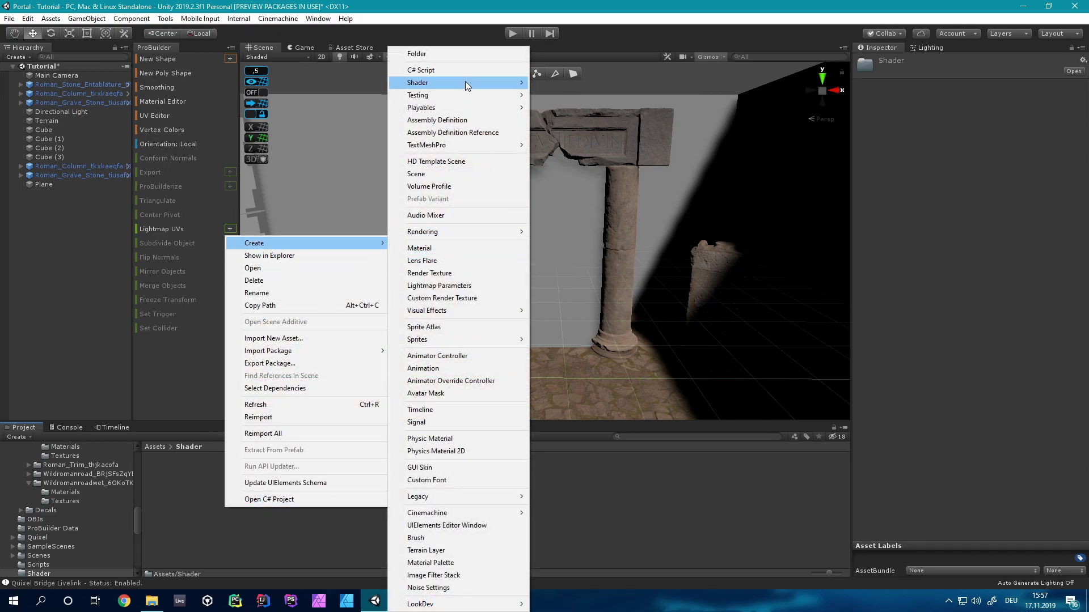
pyautogui.moveTo(465, 80)
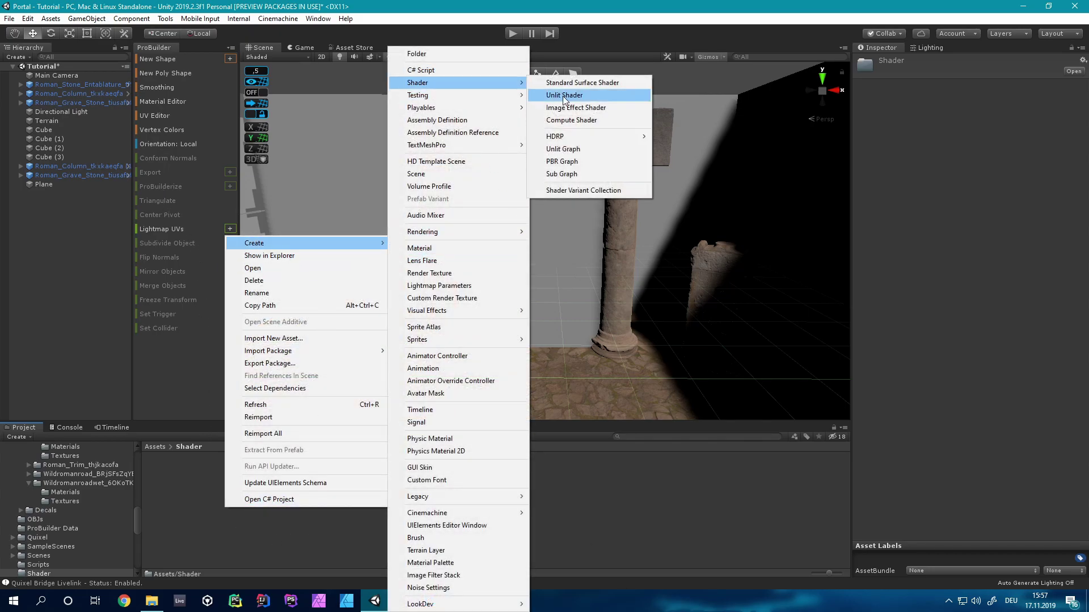
pyautogui.click(563, 162)
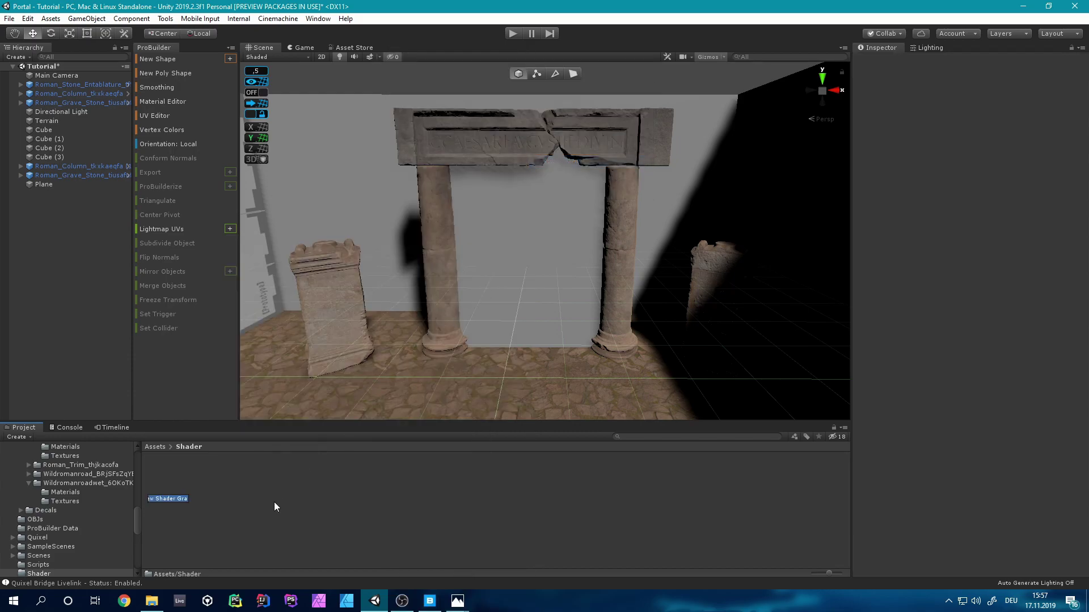
pyautogui.write('Portal')
pyautogui.press('Return')
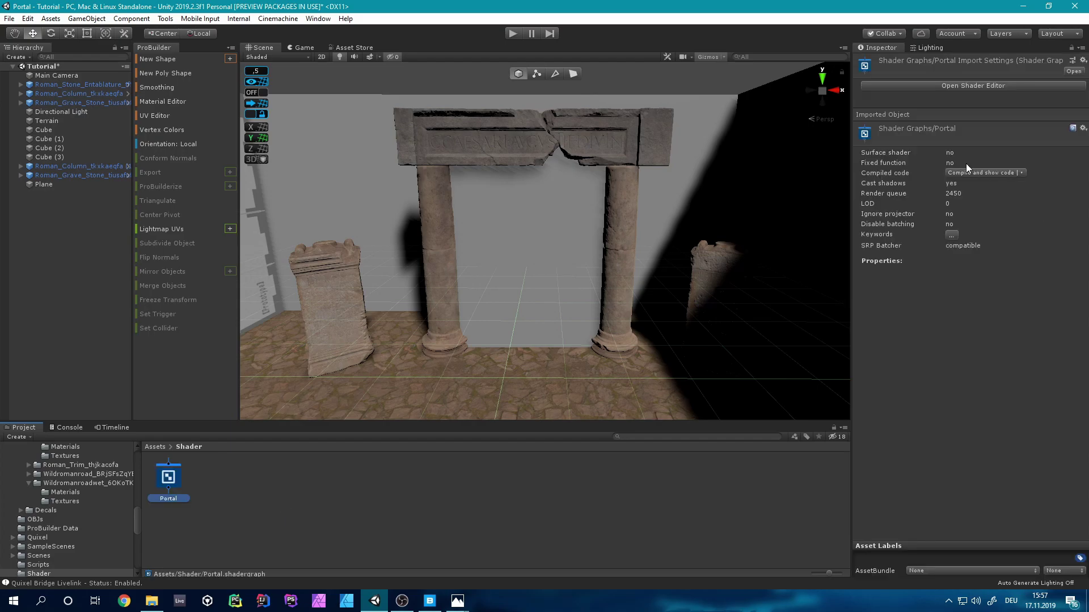
# - Open the Portal graph in the shader editor and set its main preview mesh to Quad
pyautogui.click(960, 86)
pyautogui.rightClick(970, 84)
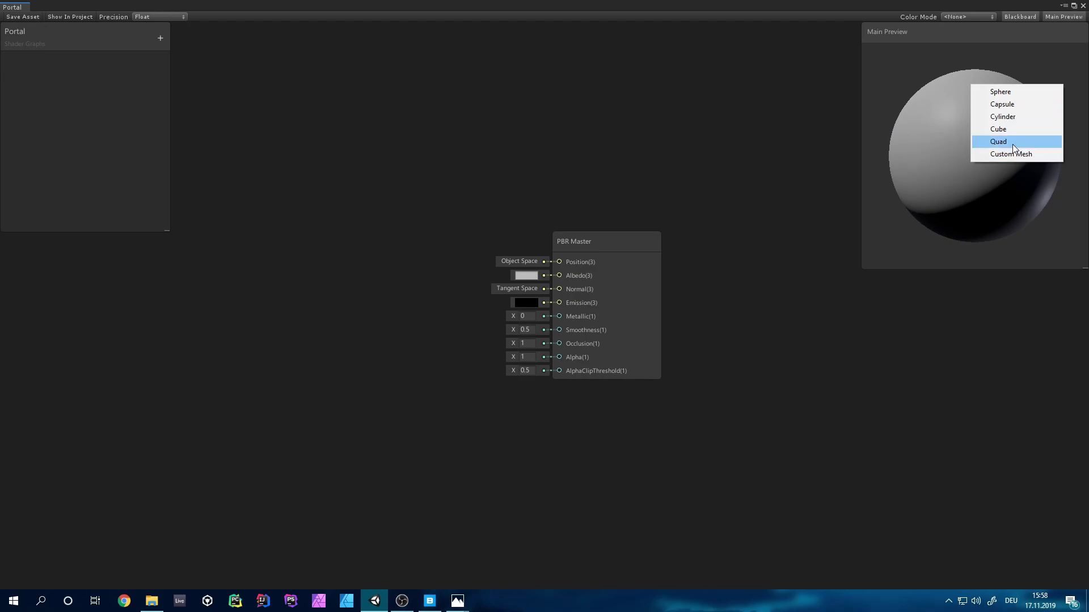
pyautogui.click(999, 143)
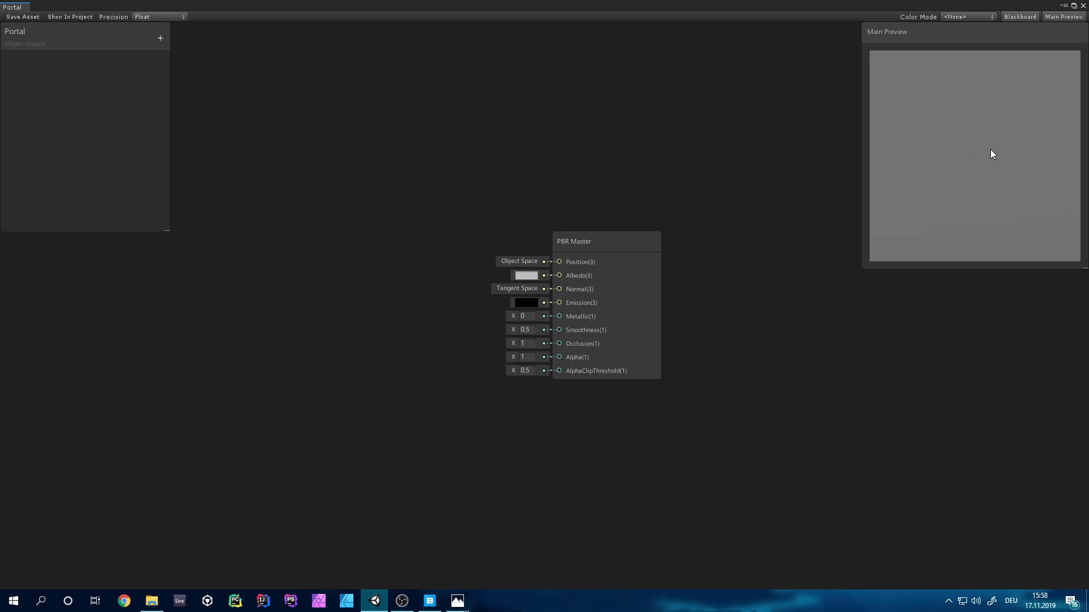
pyautogui.moveTo(987, 151)
pyautogui.mouseDown()
pyautogui.moveTo(931, 188)
pyautogui.moveTo(967, 151)
pyautogui.mouseUp()
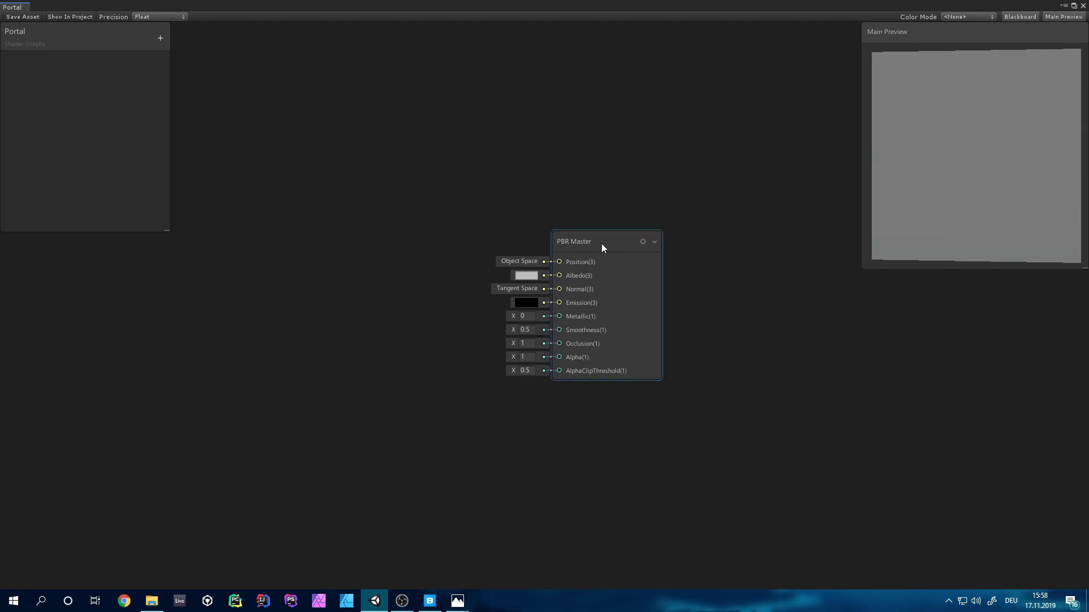
# - Enable Two Sided in the PBR Master node's settings
pyautogui.click(655, 242)
pyautogui.click(653, 242)
pyautogui.click(643, 242)
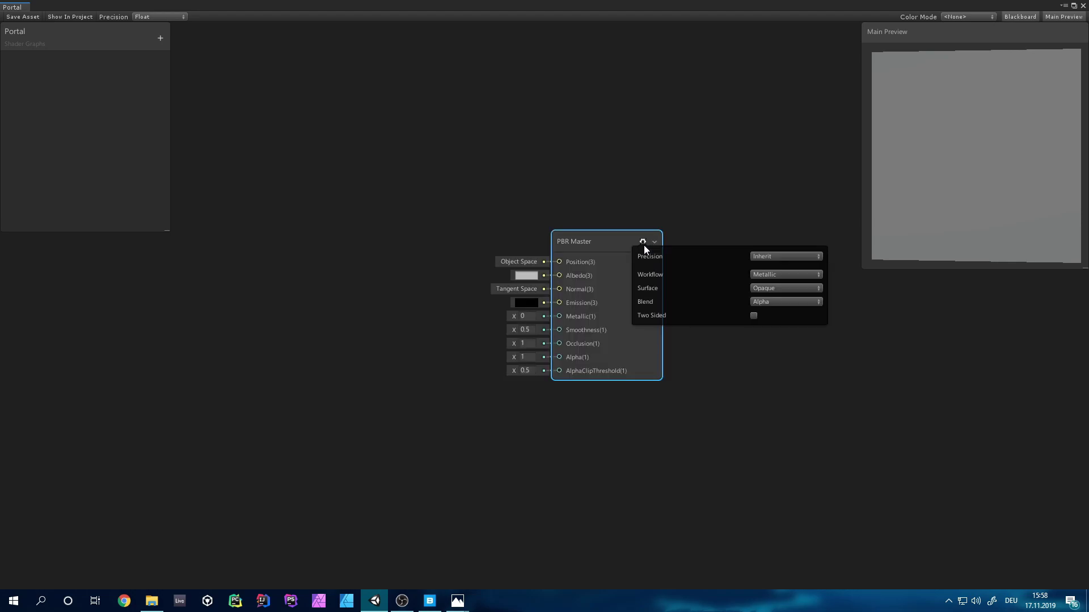
pyautogui.click(754, 316)
pyautogui.moveTo(595, 343); pyautogui.dragTo(652, 319, button='middle')
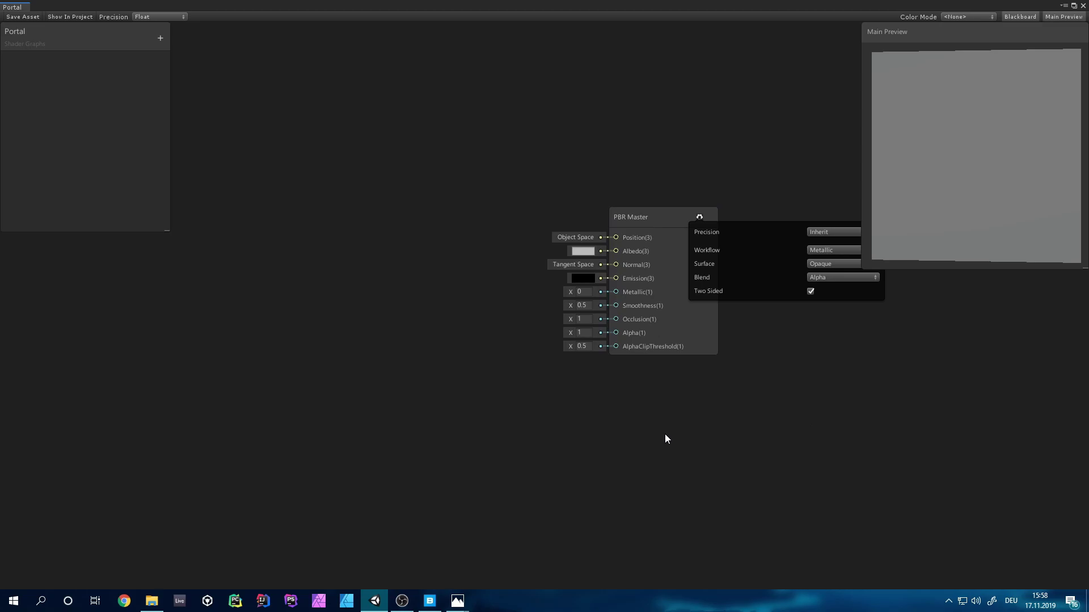
pyautogui.click(699, 214)
# - Add a Twirl node and position it to the left of the PBR Master node
pyautogui.moveTo(558, 143); pyautogui.dragTo(744, 156, button='middle')
pyautogui.moveTo(601, 186); pyautogui.dragTo(603, 271, button='middle')
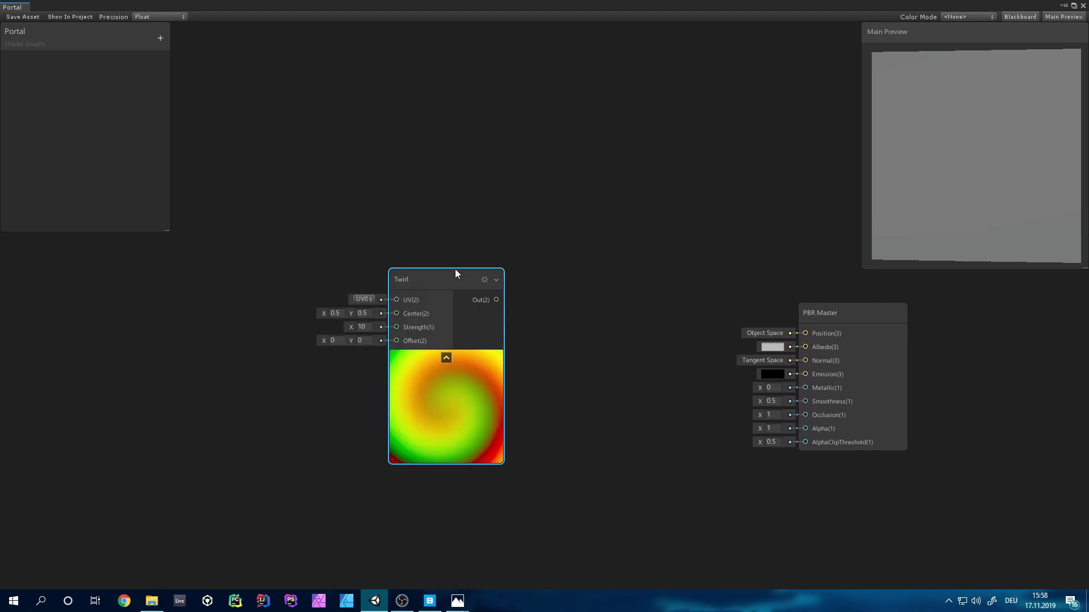
pyautogui.moveTo(454, 270); pyautogui.dragTo(464, 295)
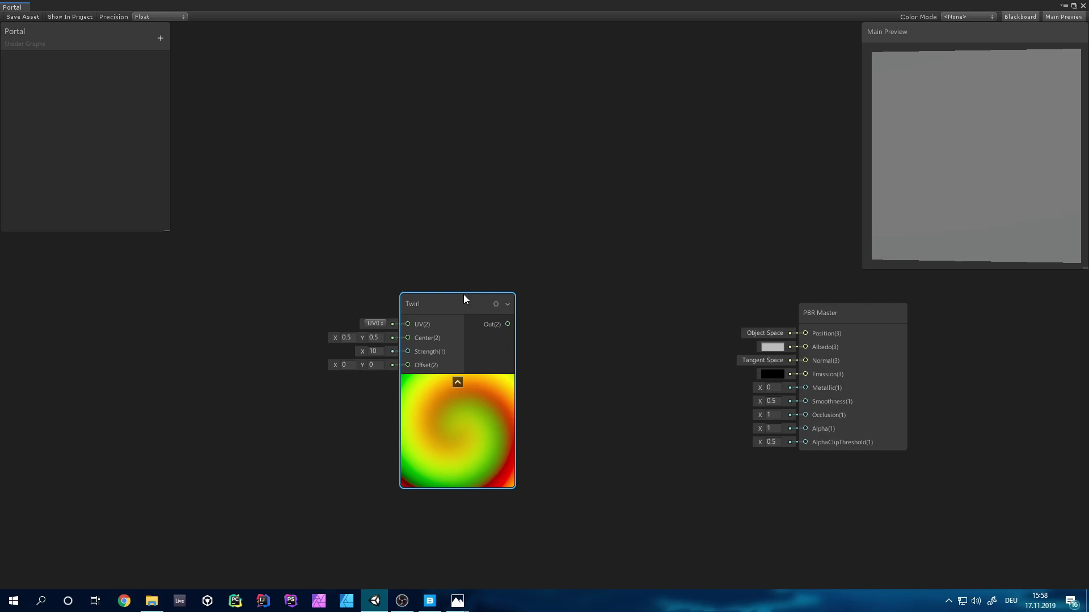
pyautogui.rightClick(230, 233)
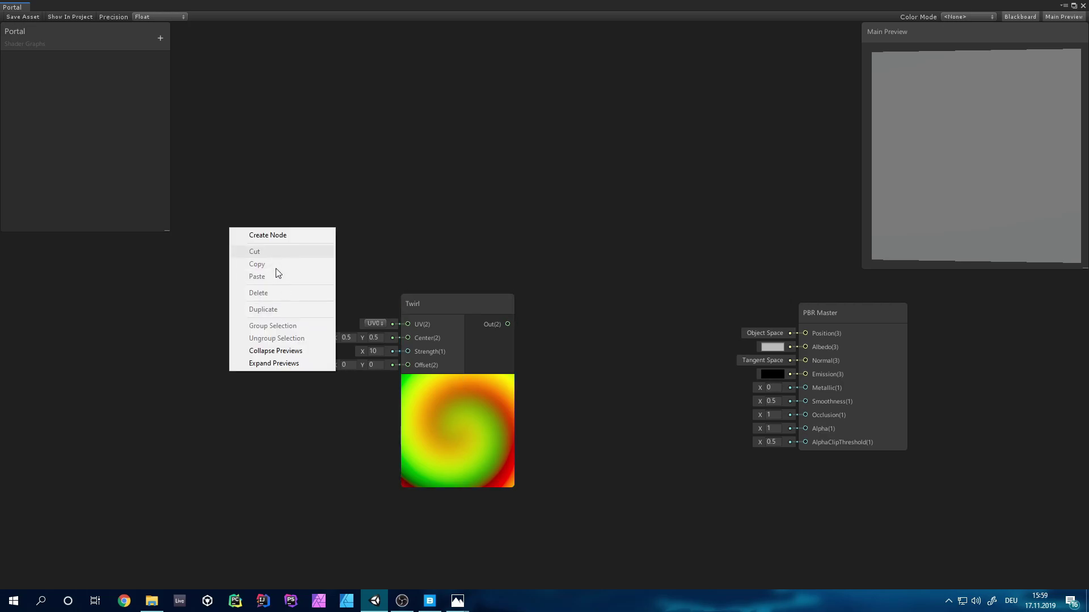
pyautogui.click(395, 235)
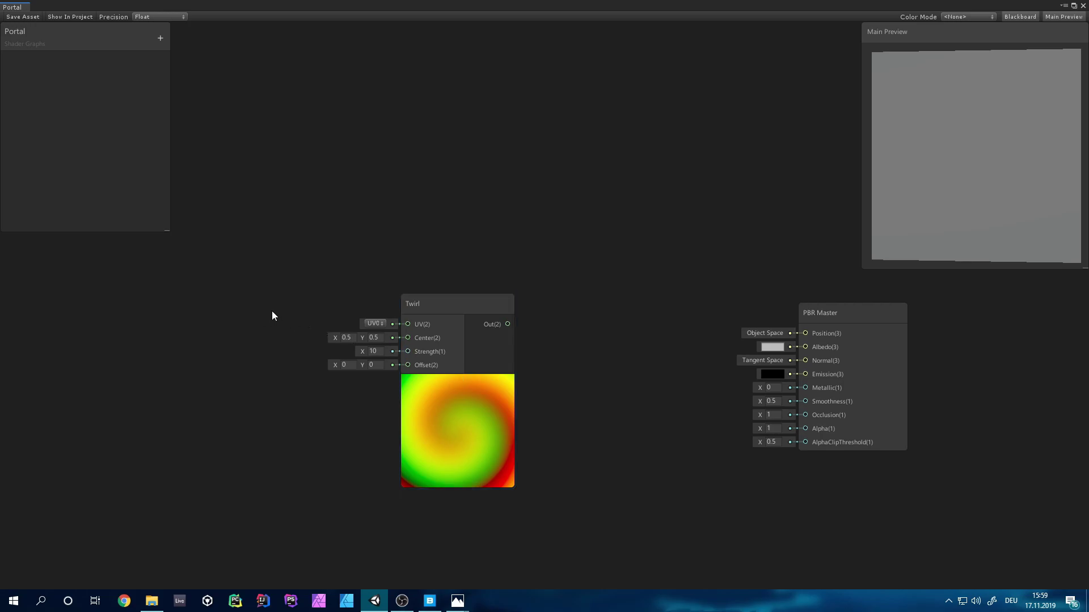
# - Add a Vector 2 node to the left of the Twirl node and set its X and Y to 0.5
pyautogui.press('space')
pyautogui.write('vect')
pyautogui.press('Down')
pyautogui.press('Return')
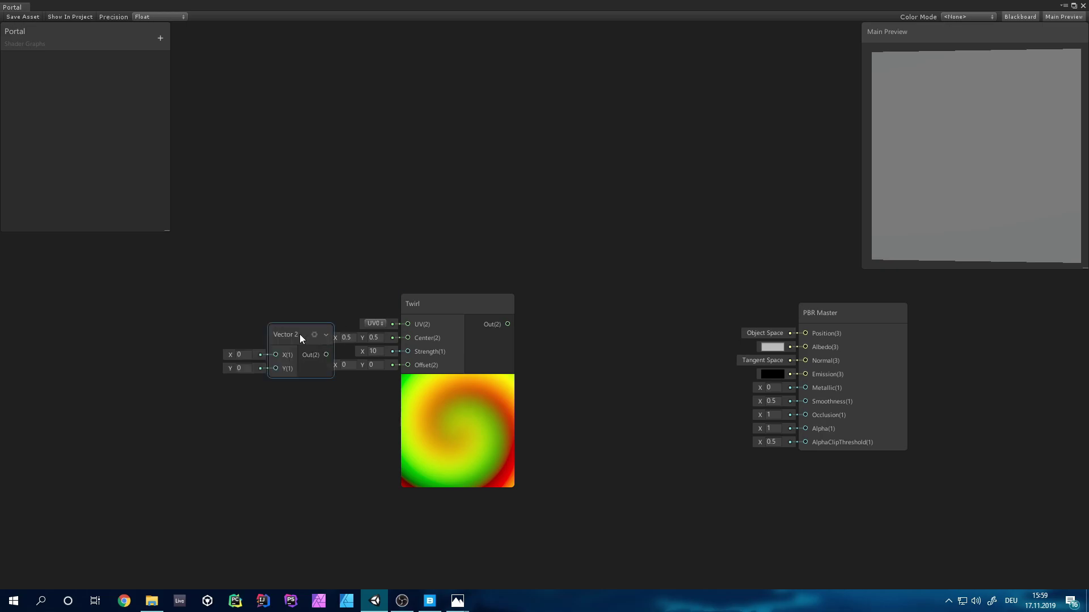
pyautogui.moveTo(295, 335); pyautogui.dragTo(251, 331)
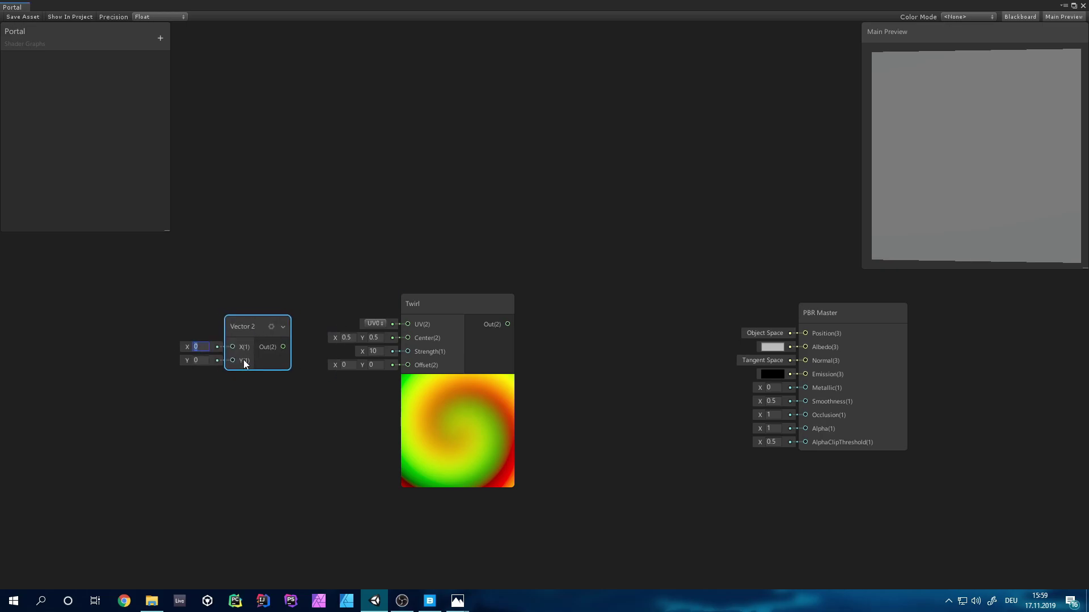
pyautogui.write('0,5')
pyautogui.click(198, 365)
pyautogui.write('0,5')
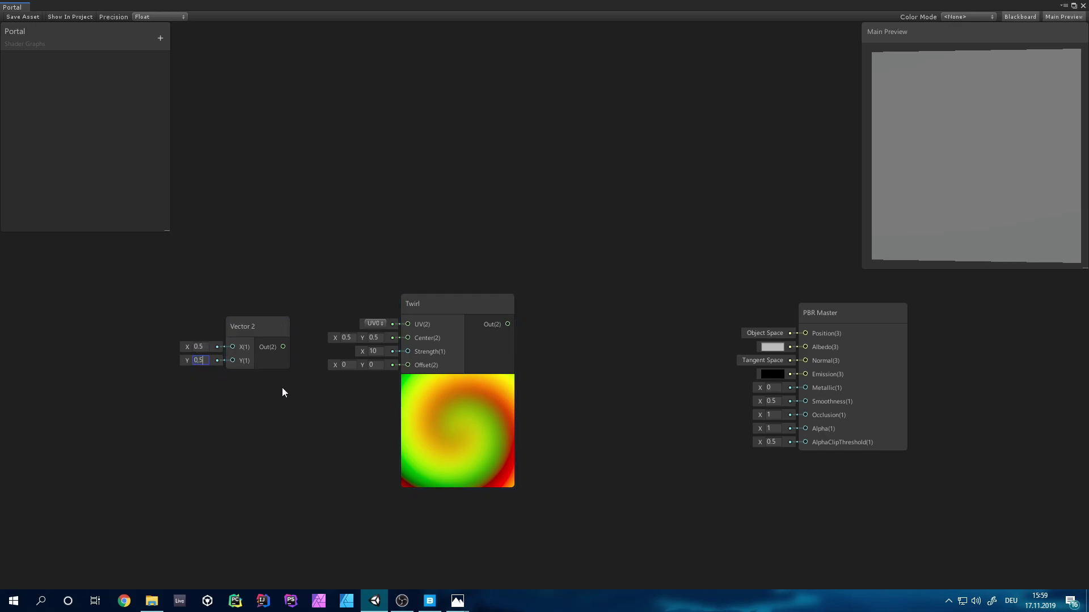
# - Connect the Vector 2 node to the Twirl node's Center input and convert it to a property named Offset
pyautogui.moveTo(282, 346); pyautogui.dragTo(405, 343)
pyautogui.moveTo(254, 326); pyautogui.dragTo(275, 301)
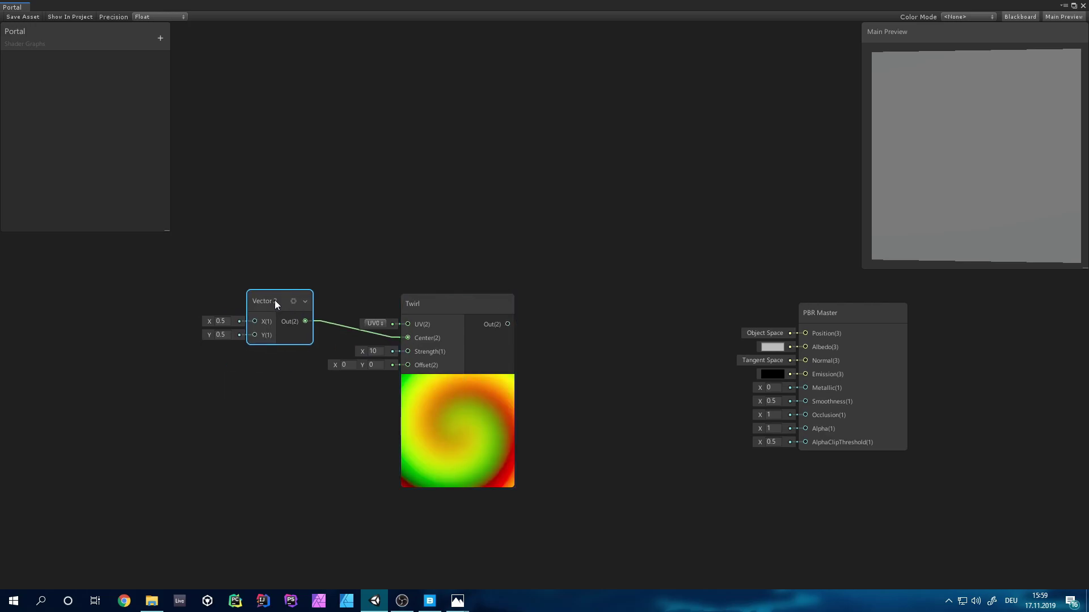
pyautogui.rightClick(274, 301)
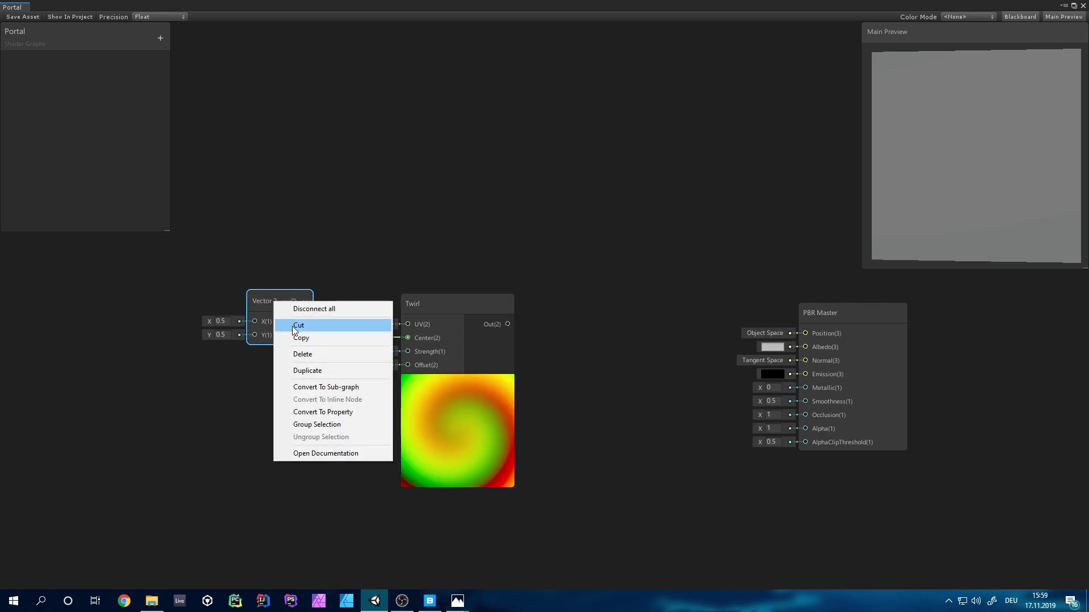
pyautogui.click(321, 417)
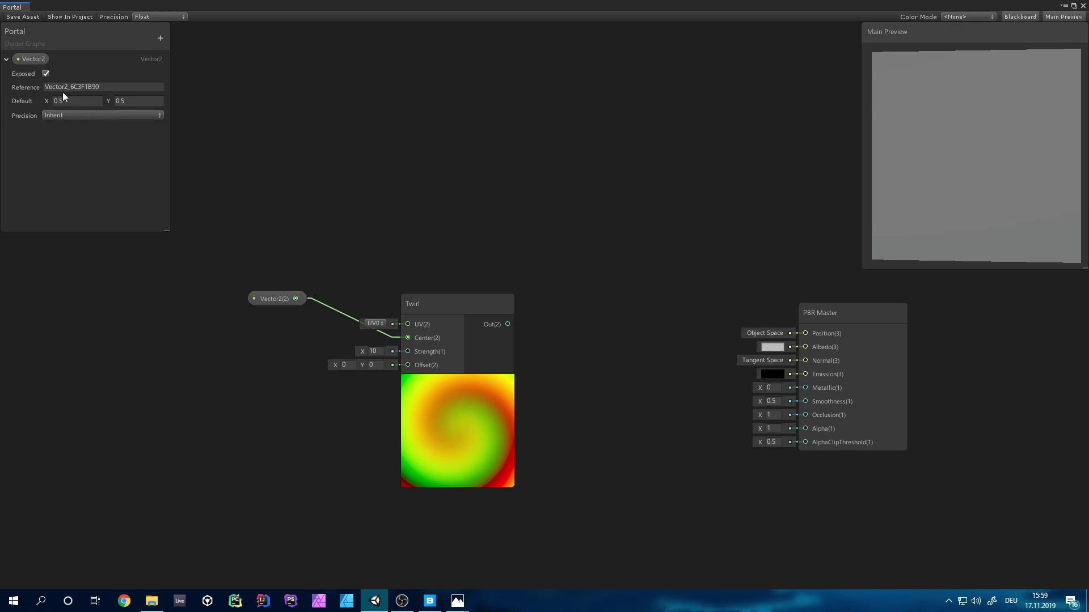
pyautogui.doubleClick(43, 61)
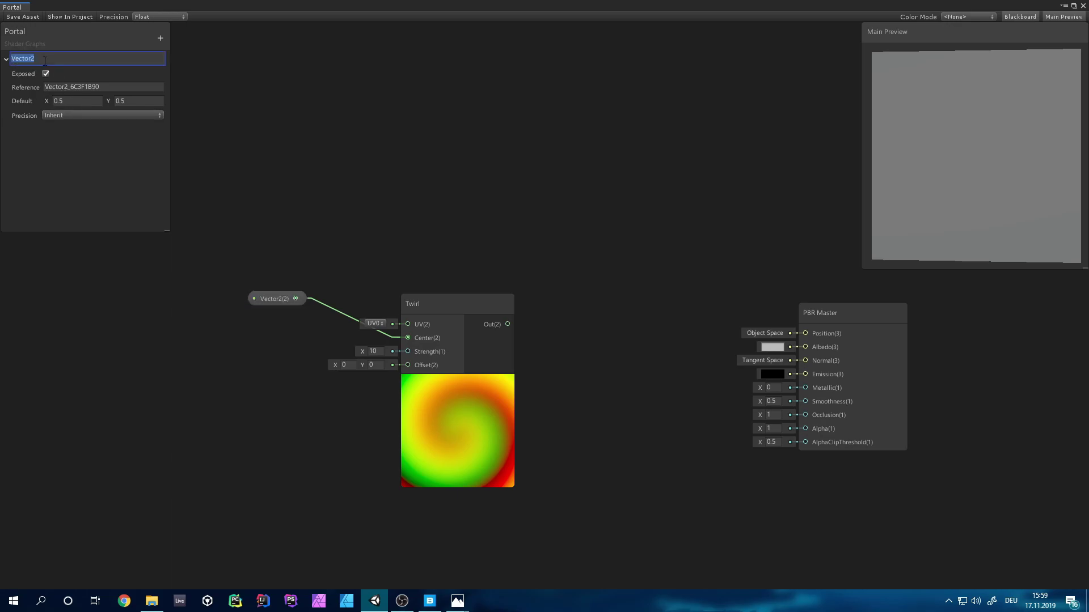
pyautogui.write('Offset')
pyautogui.press('Return')
# - Add a Vector 1 node below the Offset property node and connect it to the Twirl node's Strength input
pyautogui.press('space')
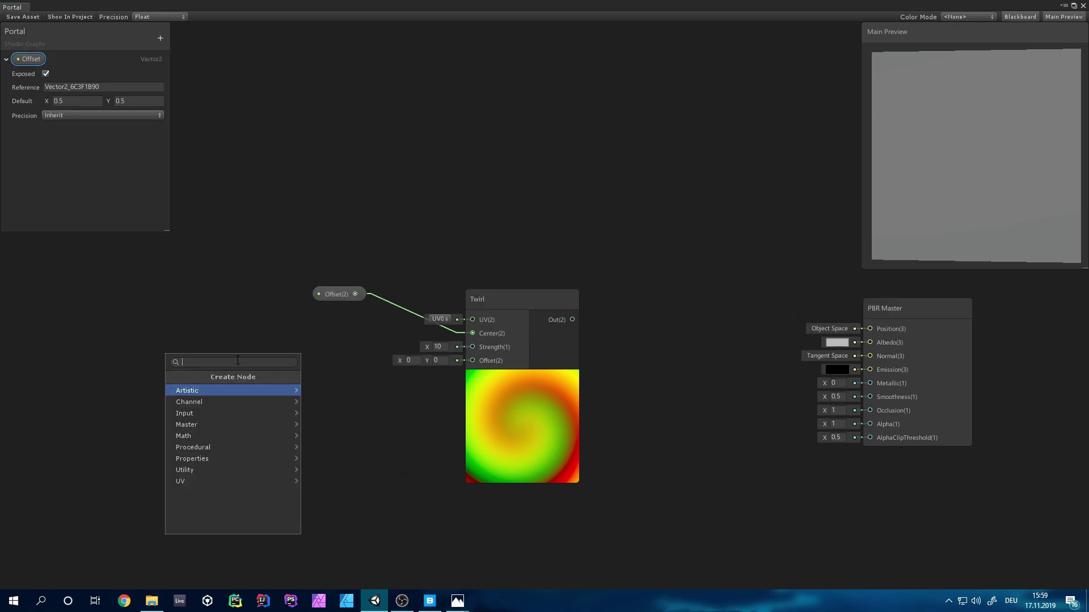
pyautogui.write('vect')
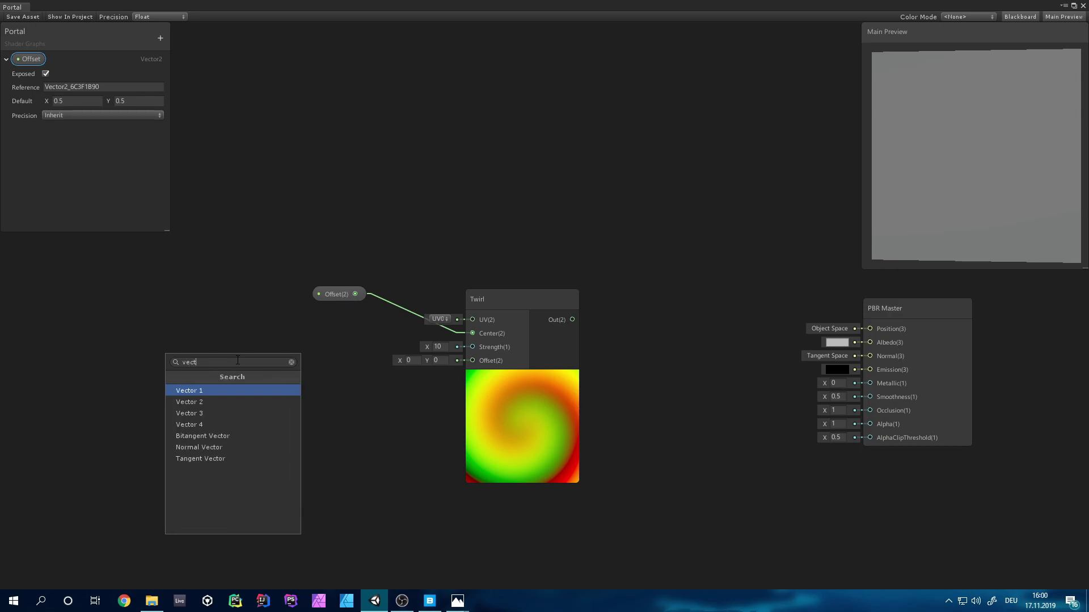
pyautogui.press('Return')
pyautogui.moveTo(258, 393); pyautogui.dragTo(269, 345)
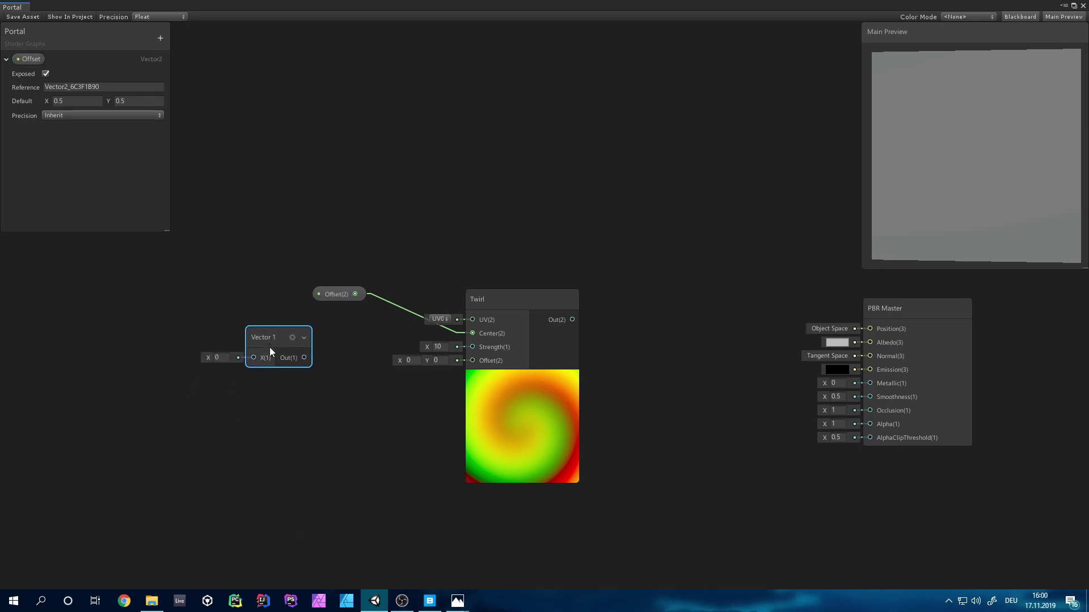
pyautogui.moveTo(303, 357); pyautogui.dragTo(473, 347)
# - Convert the Vector 1 node to a property named Strenght with default 8, and move the two property nodes away from the Twirl node
pyautogui.rightClick(315, 400)
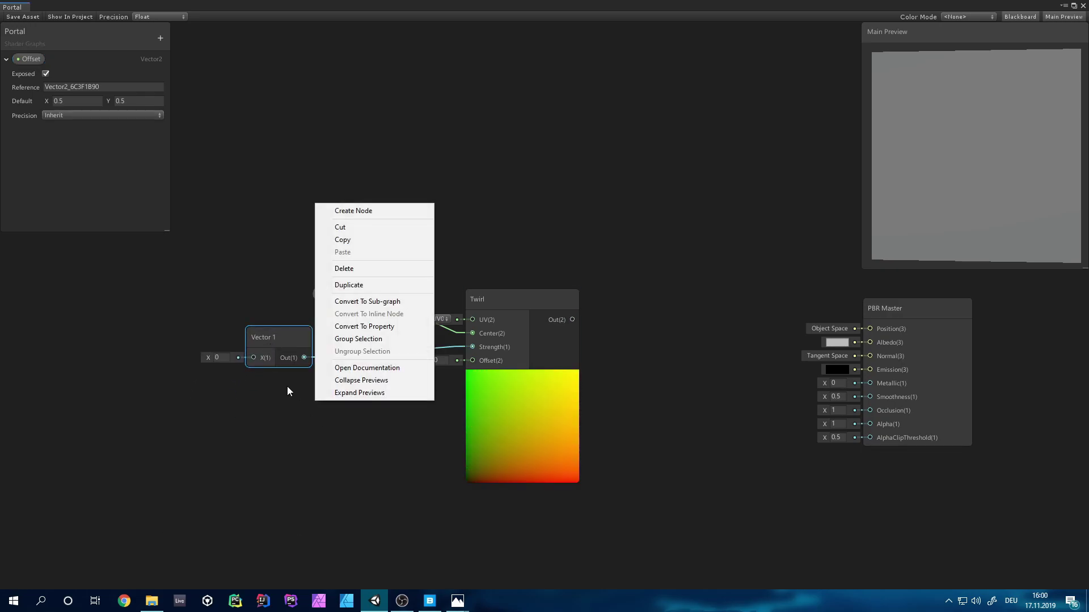
pyautogui.click(364, 326)
pyautogui.doubleClick(32, 131)
pyautogui.write('Stren')
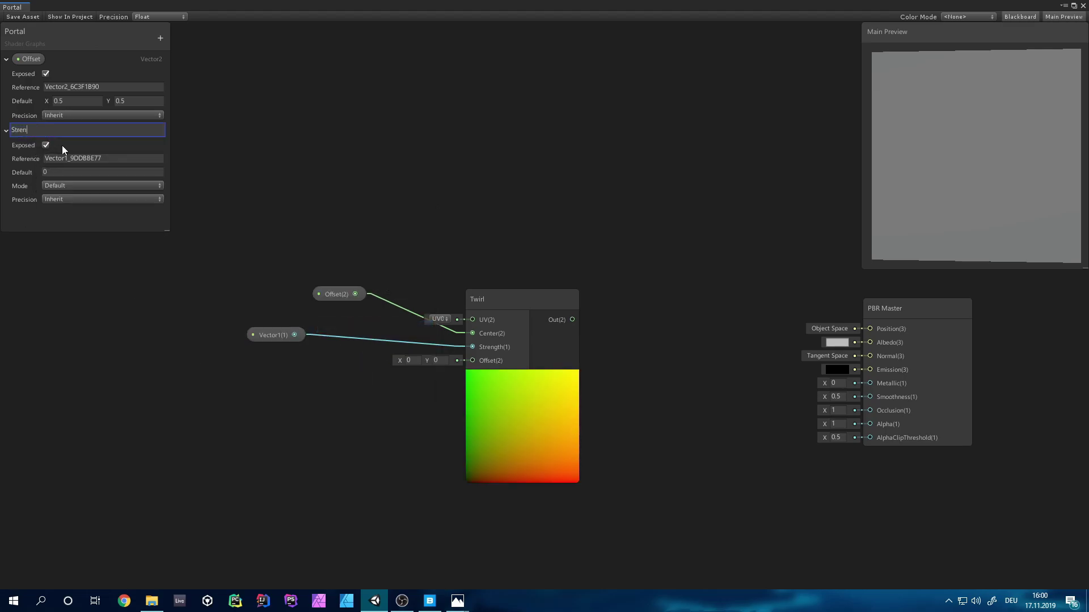
pyautogui.write('ght')
pyautogui.press('Return')
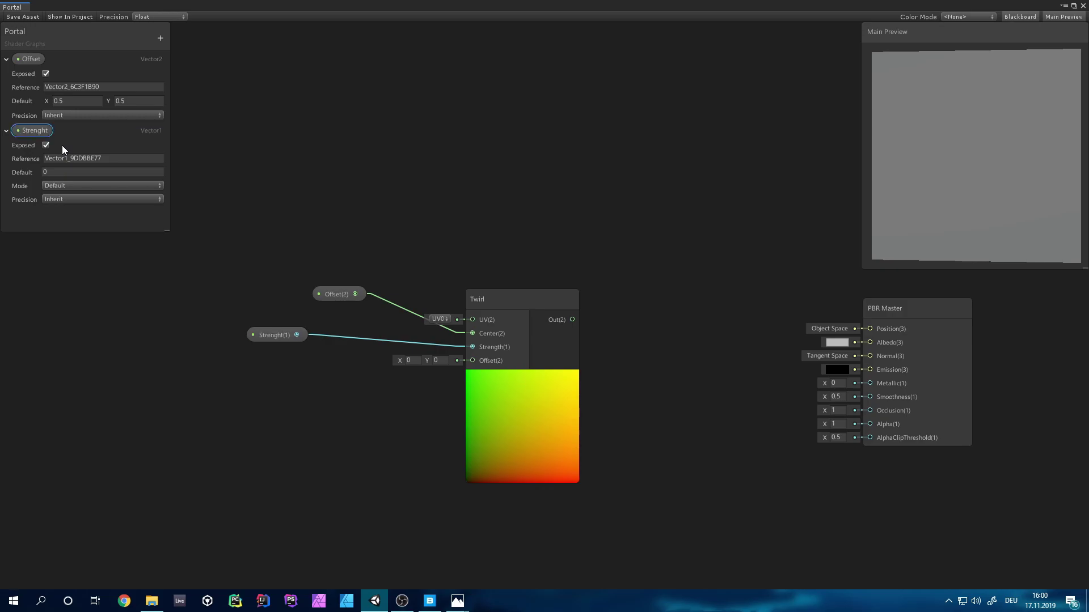
pyautogui.click(64, 172)
pyautogui.write('8')
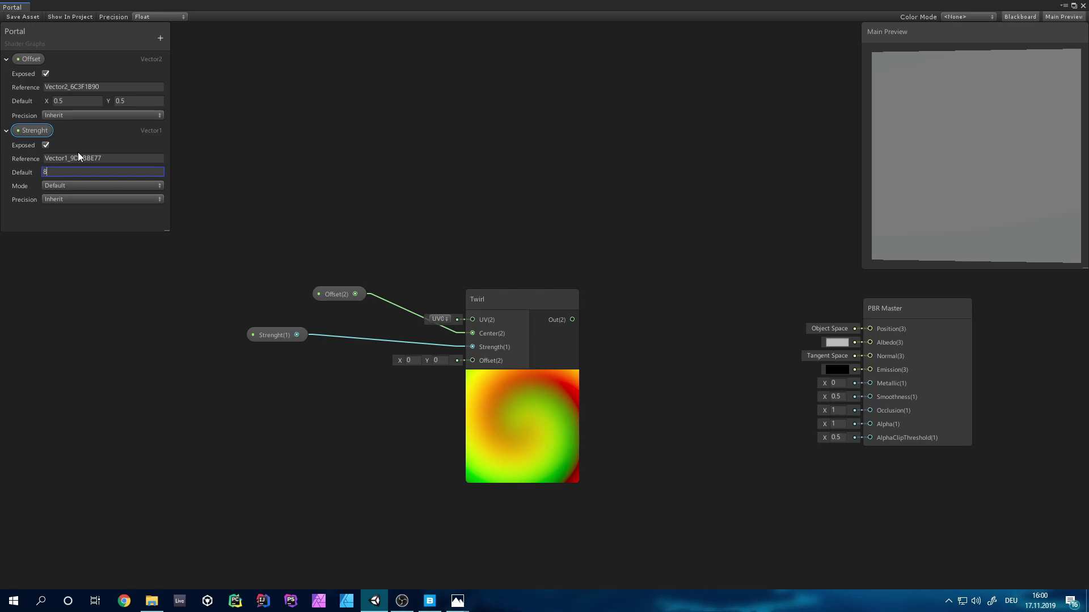
pyautogui.moveTo(275, 337)
pyautogui.mouseDown()
pyautogui.moveTo(323, 347)
pyautogui.moveTo(262, 332)
pyautogui.mouseUp()
pyautogui.moveTo(333, 294); pyautogui.dragTo(281, 289)
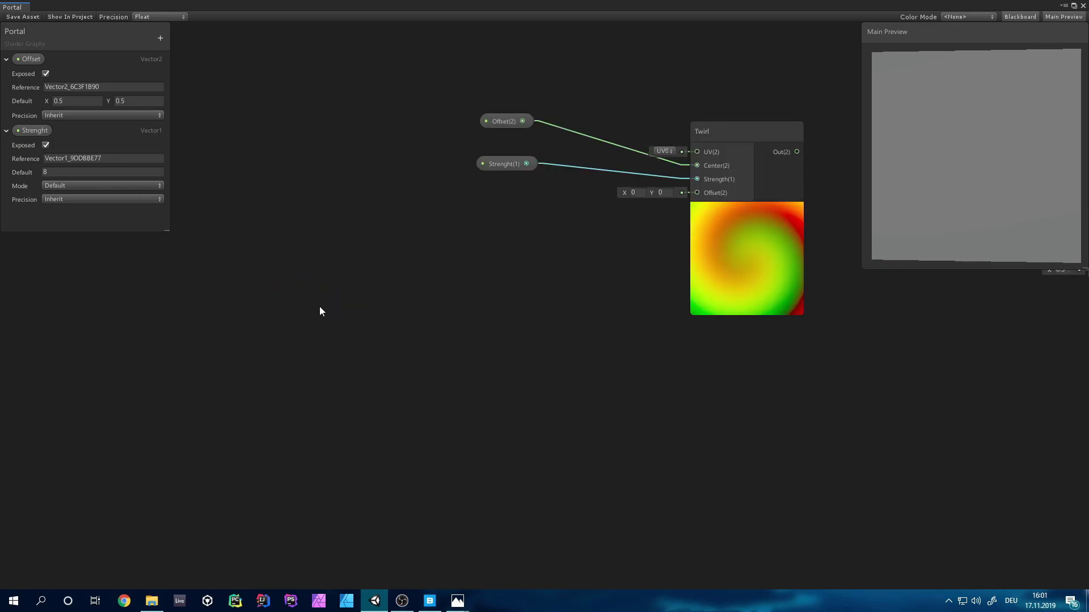
# - Add a Time node in the empty area well to the lower left of the Twirl node
pyautogui.press('space')
pyautogui.write('time')
pyautogui.press('Return')
pyautogui.moveTo(329, 325); pyautogui.dragTo(146, 326)
# - Add a Multiply node fed by the Time node's Time output and place it to the upper right of the Time node
pyautogui.moveTo(196, 352); pyautogui.dragTo(248, 361)
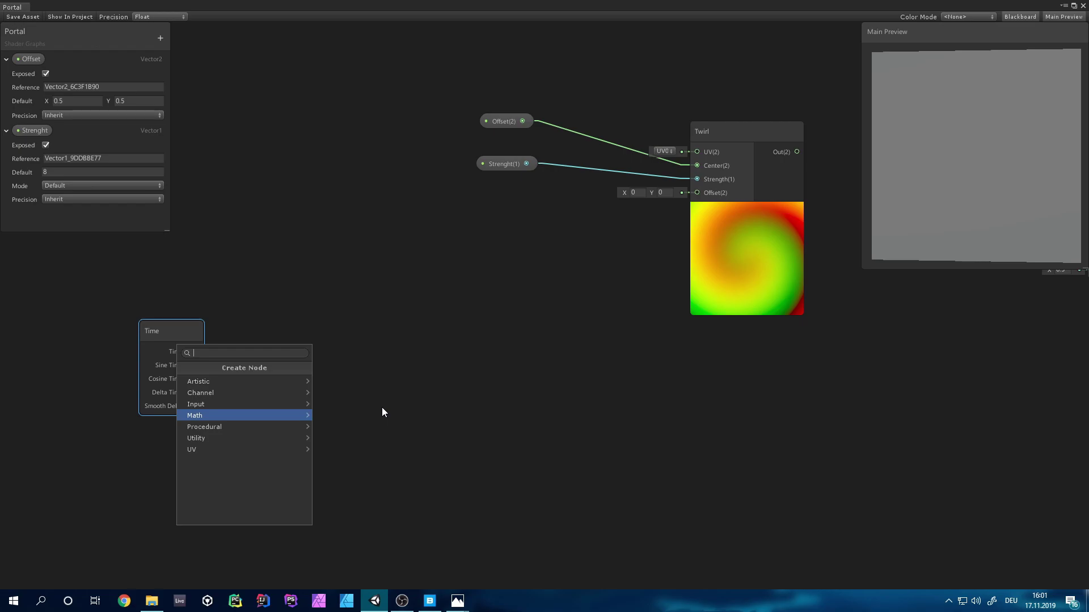
pyautogui.write('mu')
pyautogui.press('Down')
pyautogui.press('Return')
pyautogui.click(297, 328)
pyautogui.moveTo(297, 328); pyautogui.dragTo(328, 265)
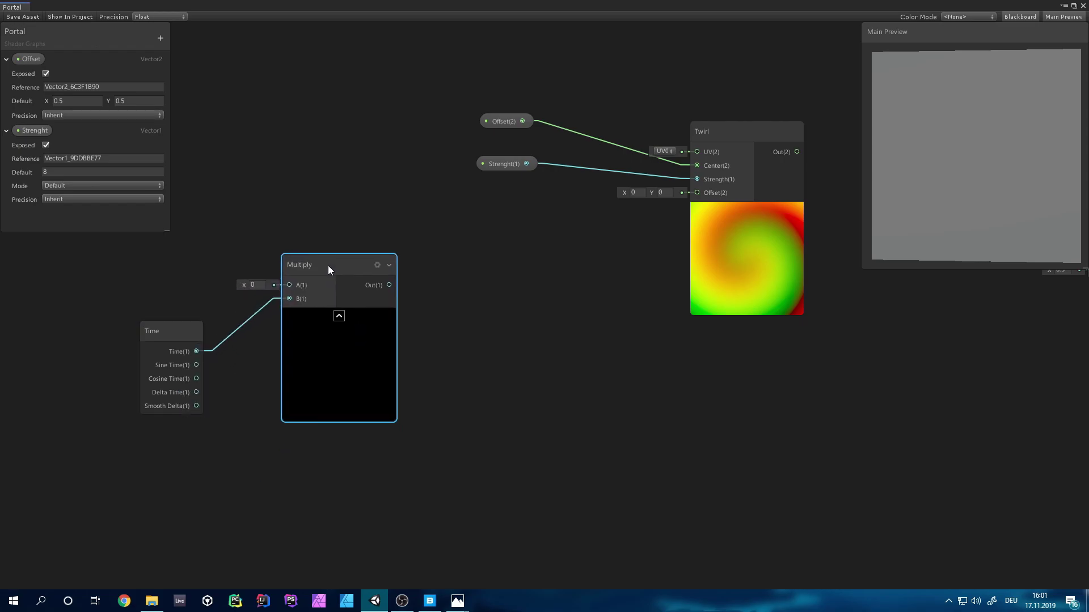
# - Add a Vector 1 node above the Time node and connect it to the Multiply node's A input
pyautogui.rightClick(211, 215)
pyautogui.press('Escape')
pyautogui.press('space')
pyautogui.write('vector')
pyautogui.press('Return')
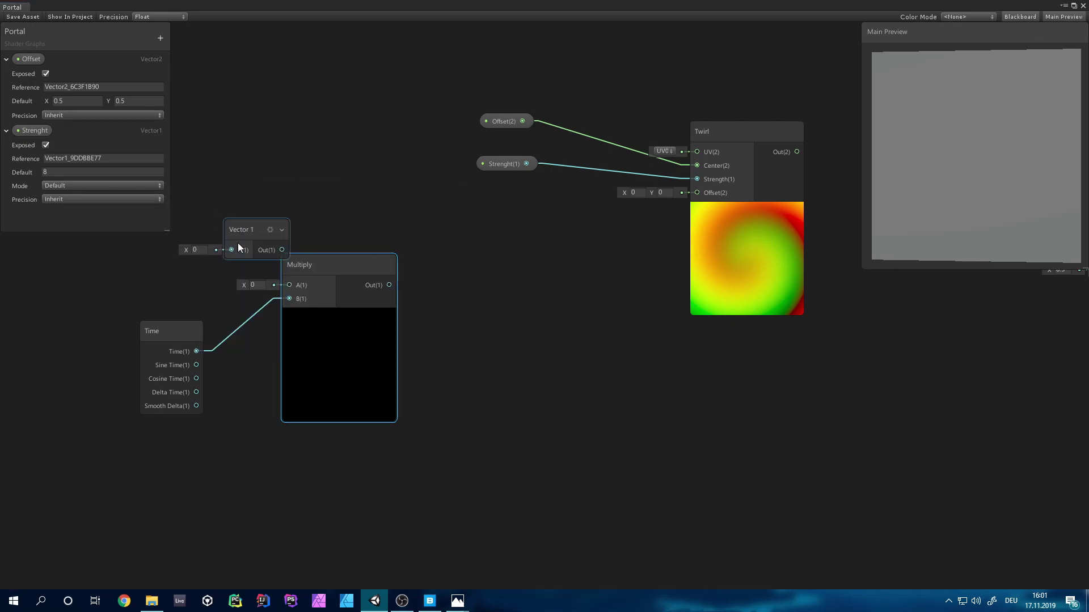
pyautogui.moveTo(241, 242); pyautogui.dragTo(290, 283)
# - Convert the Vector 1 node feeding the Multiply node to a property named Speed
pyautogui.rightClick(152, 263)
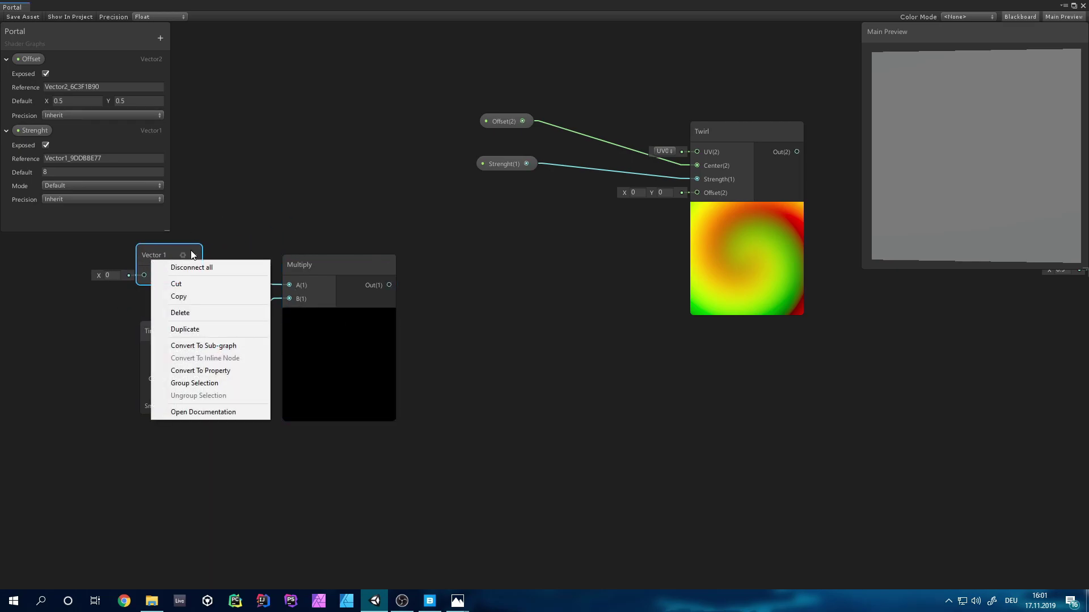
pyautogui.click(203, 371)
pyautogui.doubleClick(31, 214)
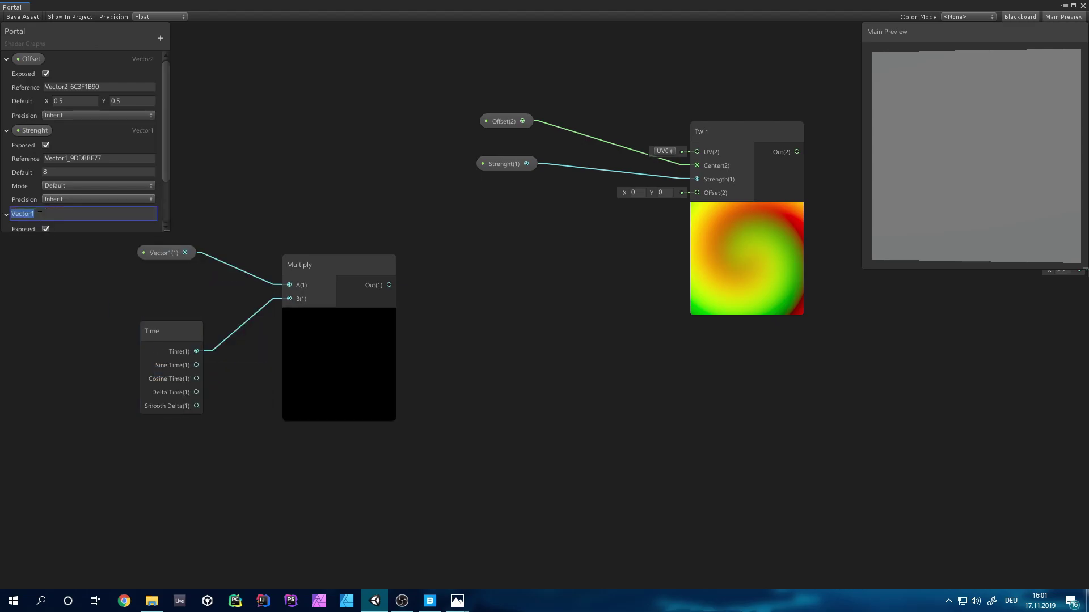
pyautogui.write('Speed')
pyautogui.press('Return')
# - Set the Speed property's default to 0.5 and connect the Multiply output to the Twirl node's Offset input
pyautogui.scroll(-2, 59, 148)
pyautogui.scroll(-1, 59, 149)
pyautogui.click(53, 196)
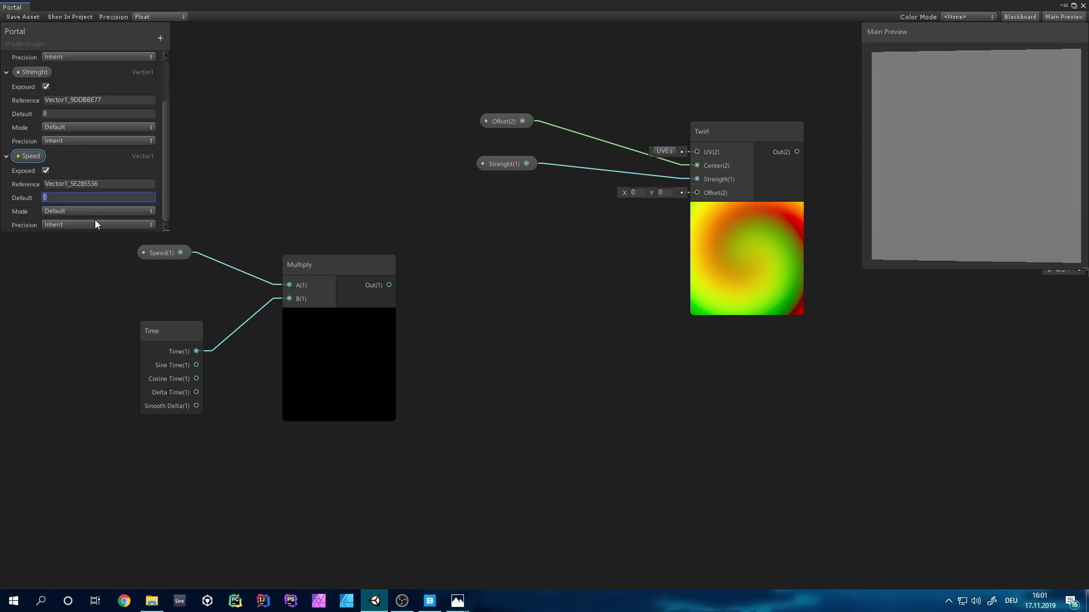
pyautogui.write('0.5')
pyautogui.press('Return')
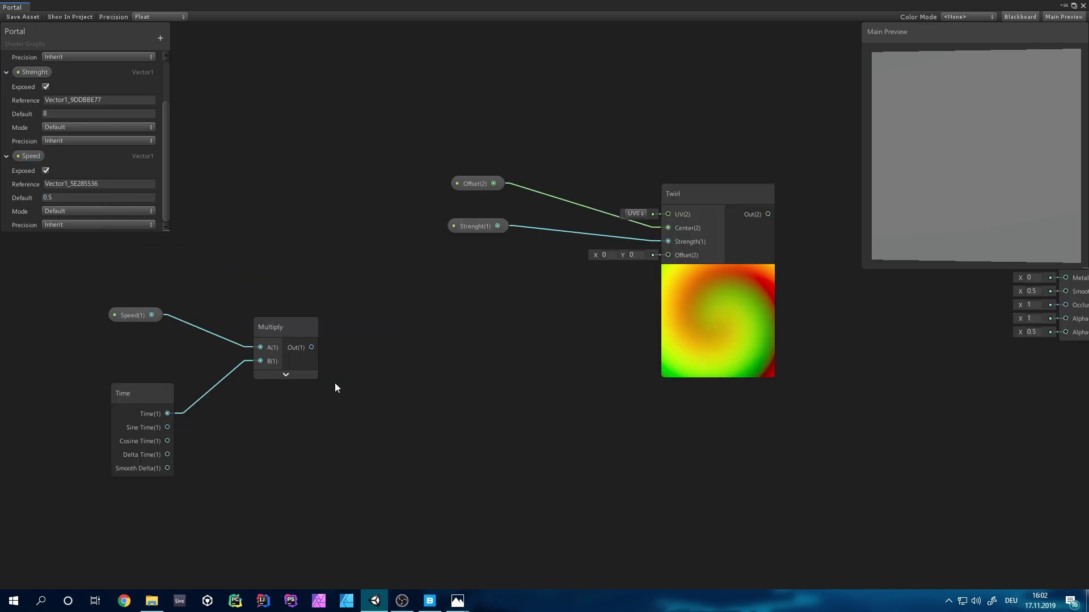
pyautogui.moveTo(311, 347); pyautogui.dragTo(662, 257)
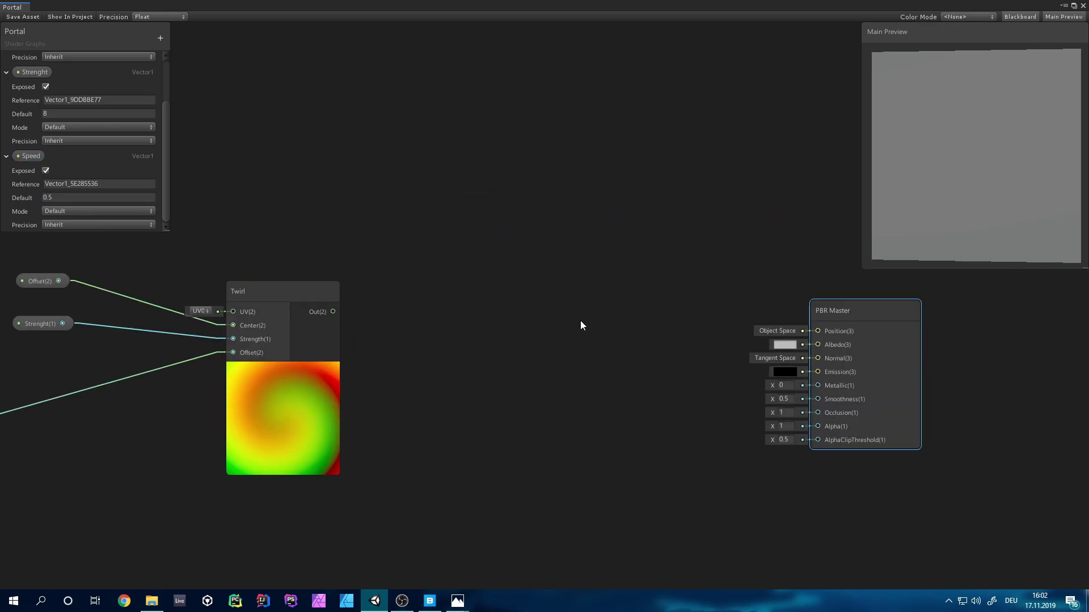
# - Add a Voronoi node fed by the Twirl output through its UV input, placing it between the Twirl and PBR Master nodes
pyautogui.moveTo(580, 321); pyautogui.dragTo(553, 315, button='middle')
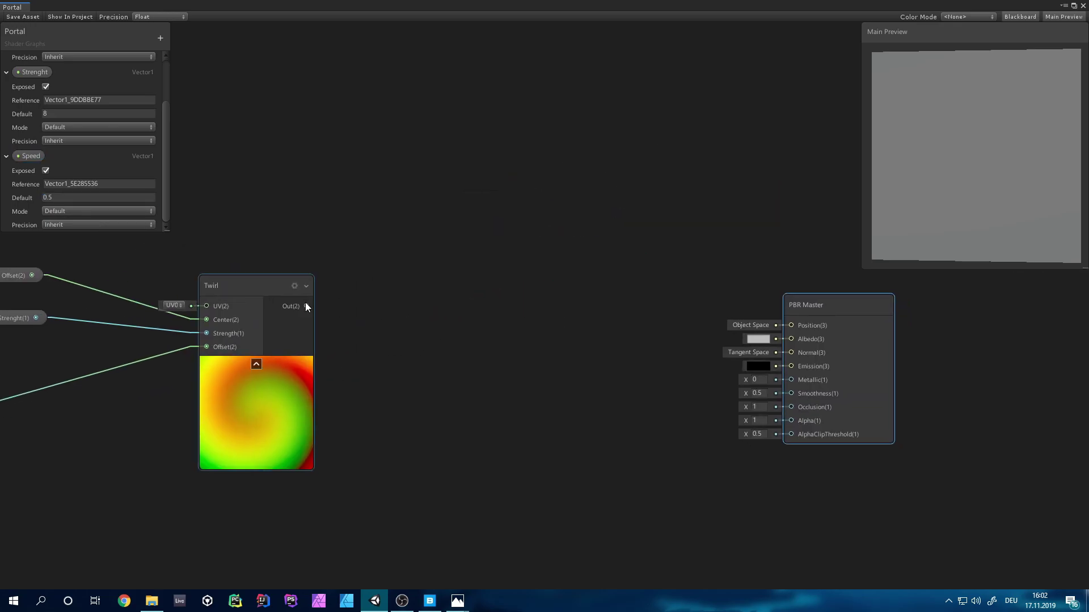
pyautogui.moveTo(306, 305); pyautogui.dragTo(413, 307)
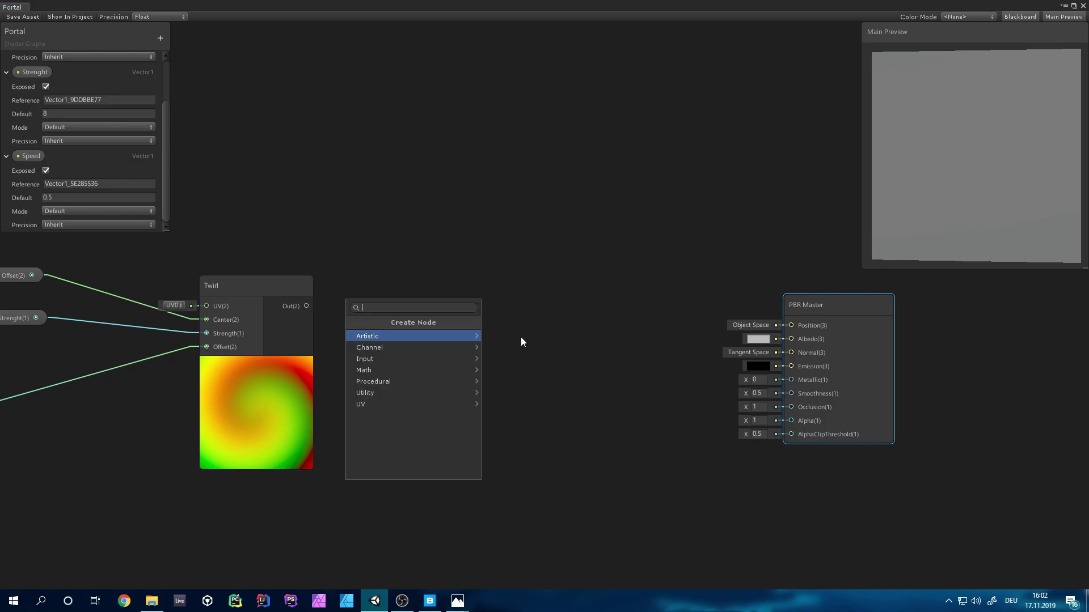
pyautogui.write('voronoi')
pyautogui.press('Down')
pyautogui.press('Down')
pyautogui.press('Return')
pyautogui.moveTo(454, 316); pyautogui.dragTo(555, 373)
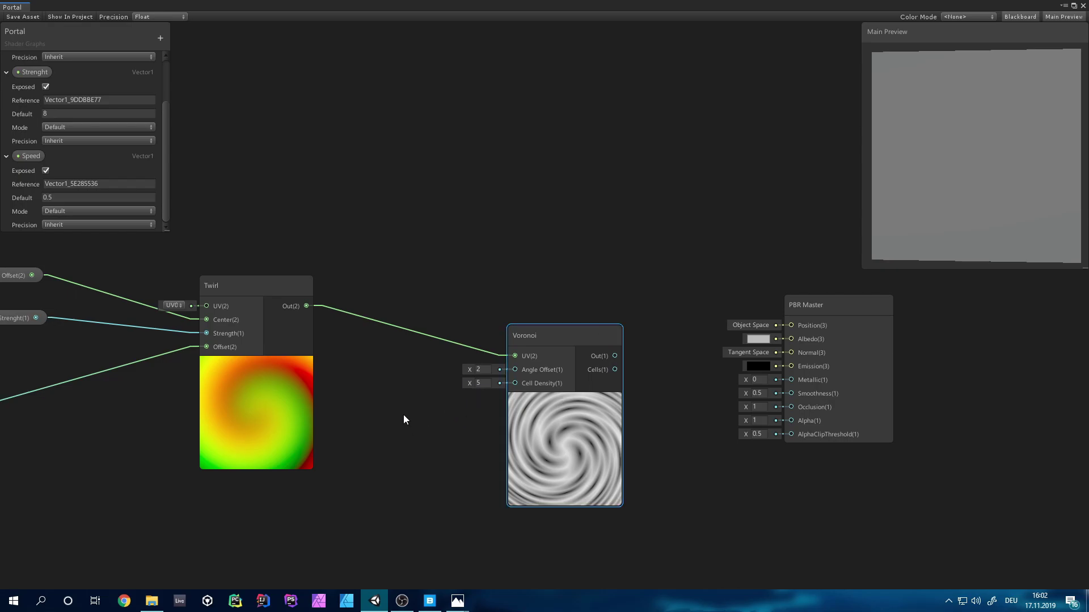
# - Add a Vector 1 node to the lower left of the Voronoi node and connect it to the Cell Density input
pyautogui.press('space')
pyautogui.write('vect')
pyautogui.press('Return')
pyautogui.moveTo(436, 441); pyautogui.dragTo(514, 383)
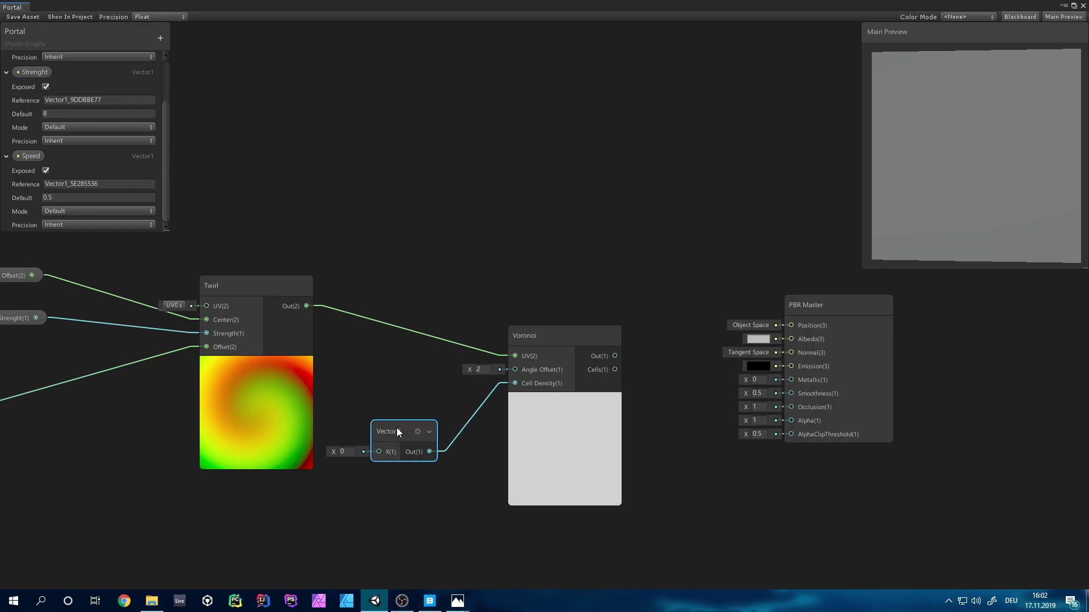
pyautogui.moveTo(395, 428); pyautogui.dragTo(398, 411)
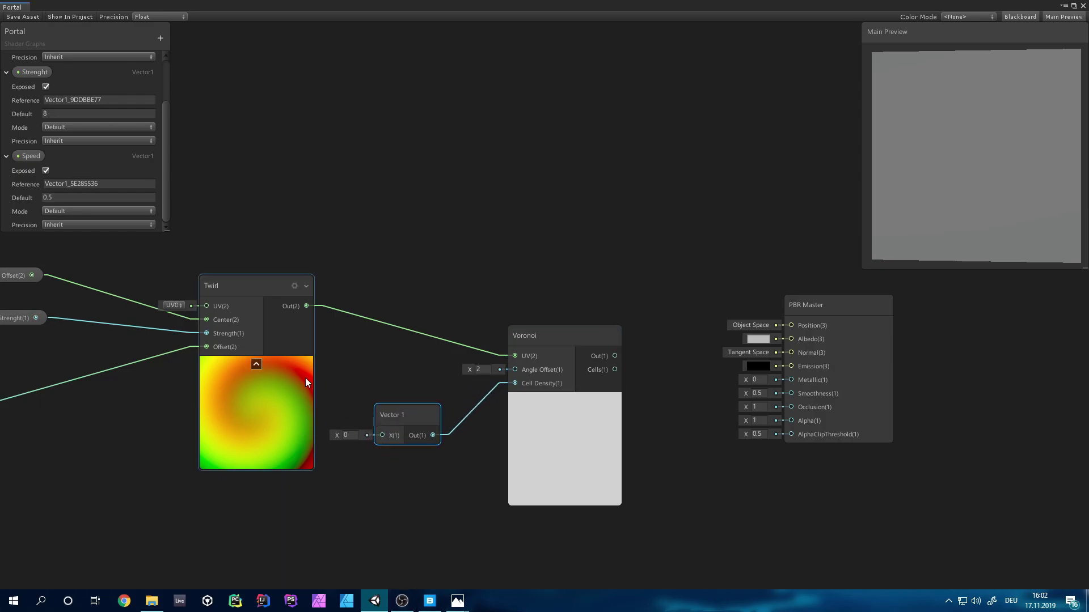
# - Convert the Vector 1 node feeding the Voronoi node to a property named Cell Density with a default of 2
pyautogui.rightClick(388, 410)
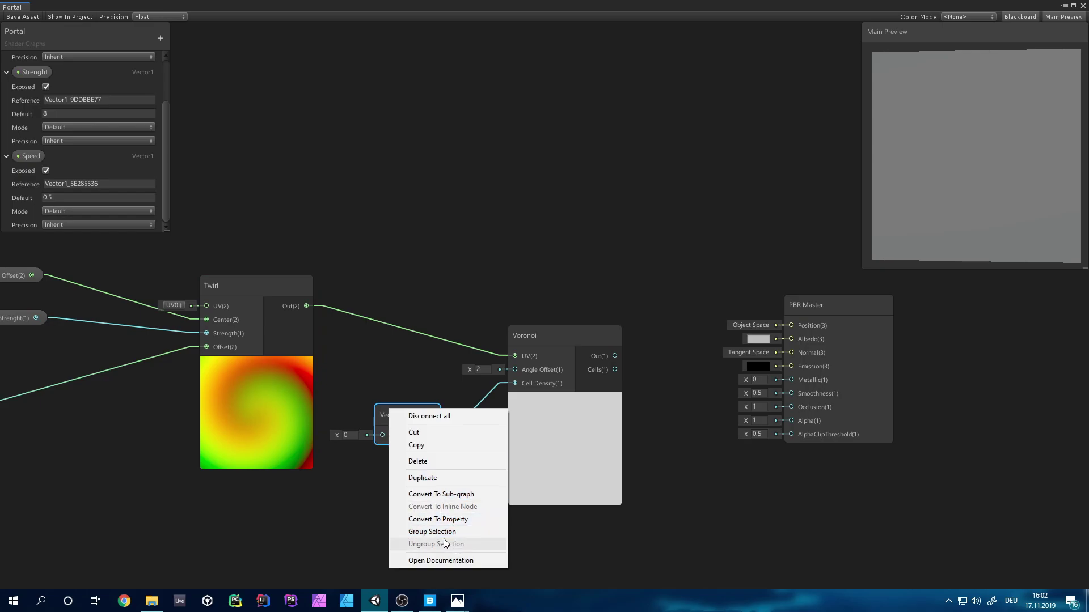
pyautogui.click(448, 518)
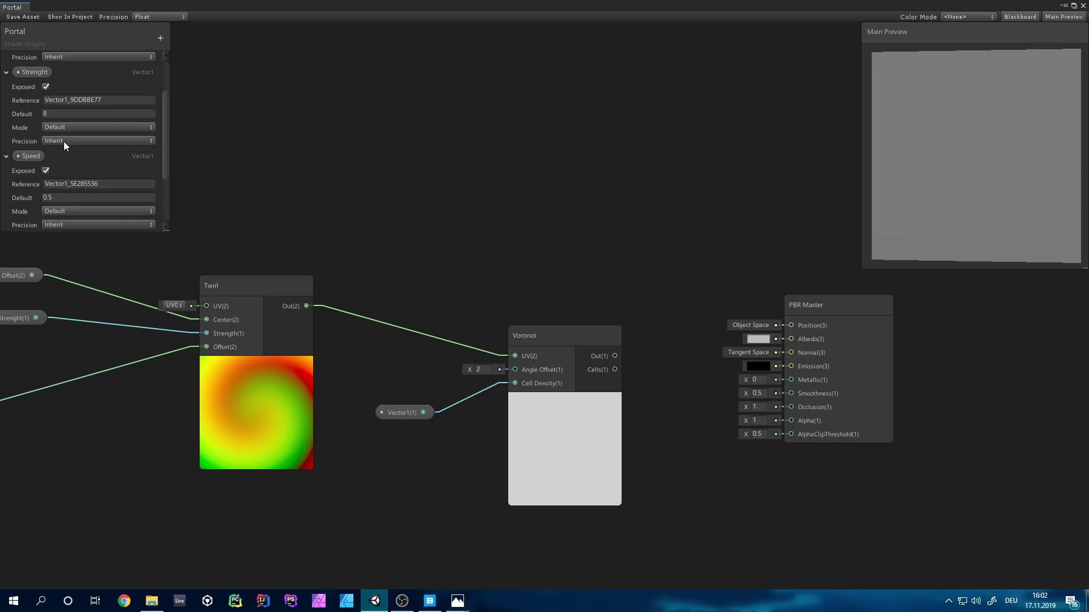
pyautogui.doubleClick(40, 159)
pyautogui.write('Cell Density')
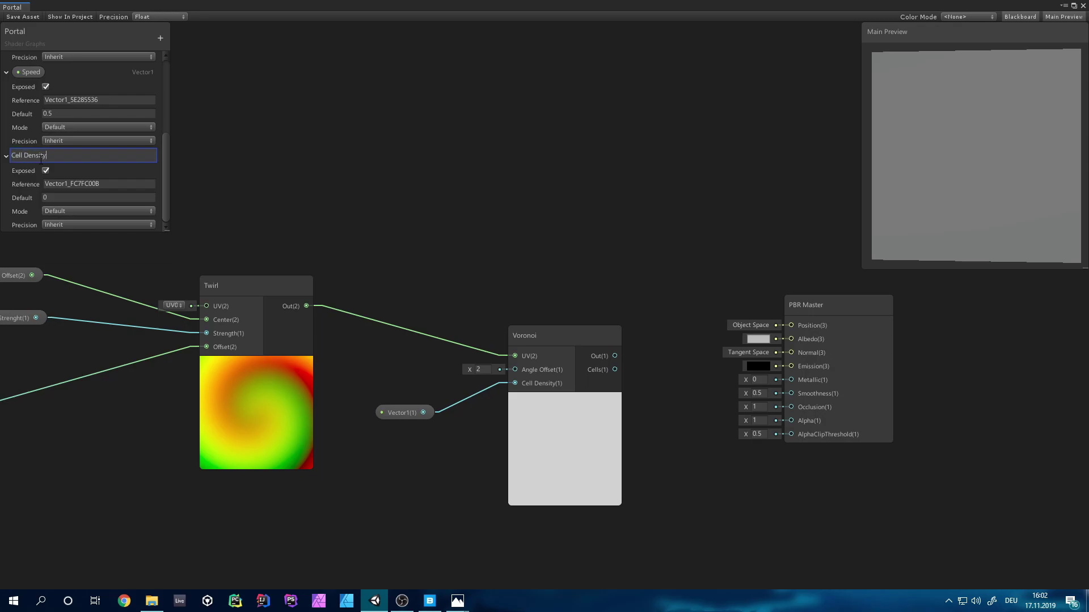
pyautogui.press('Return')
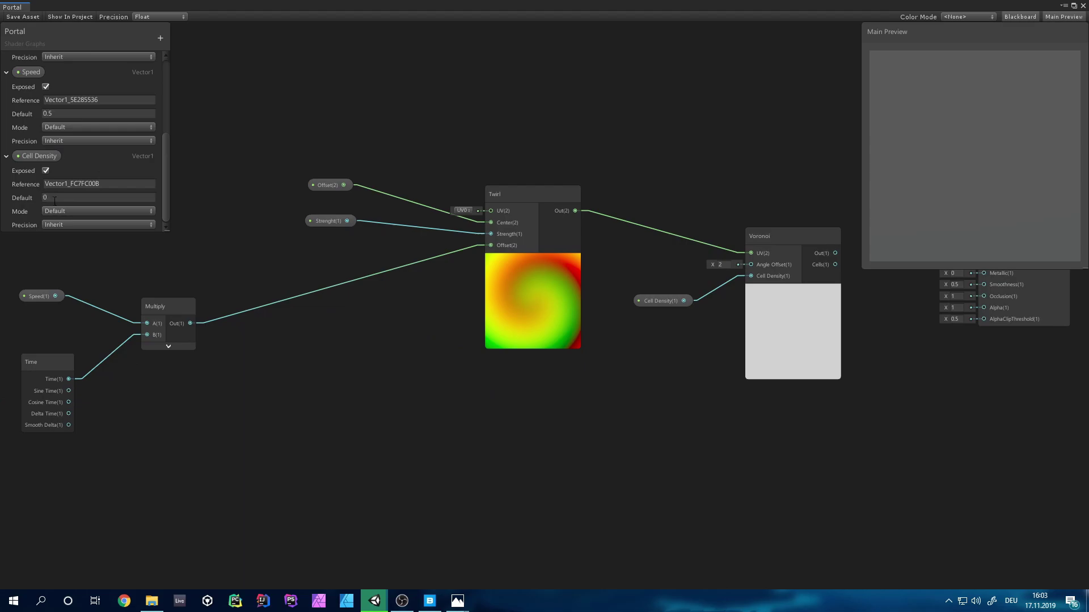
pyautogui.click(48, 198)
pyautogui.write('2')
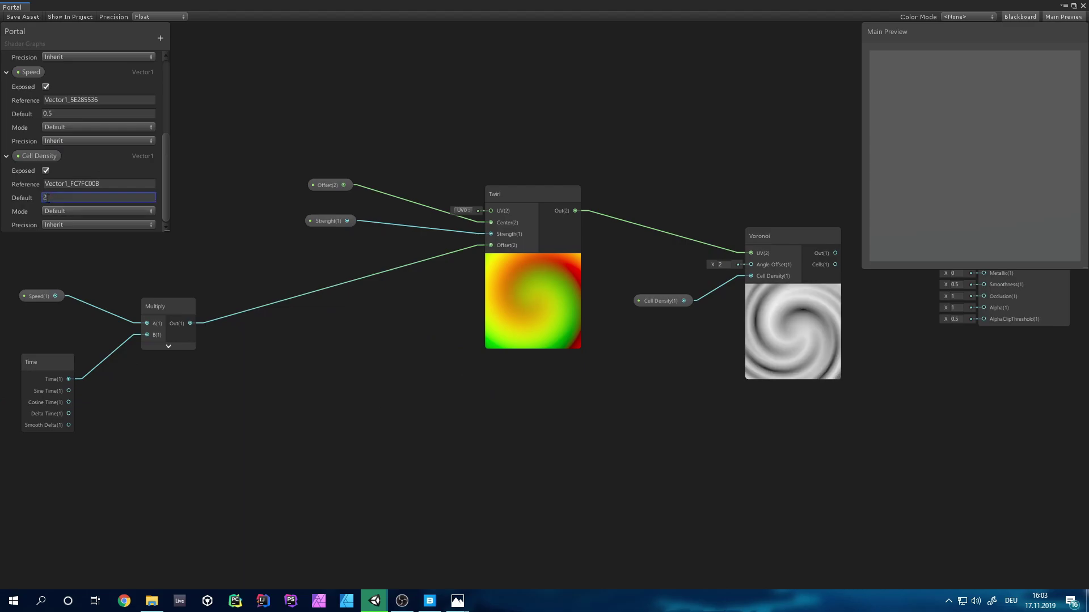
# - Move the Voronoi and Cell Density nodes closer to the Twirl node
pyautogui.moveTo(880, 339); pyautogui.dragTo(652, 423, button='middle')
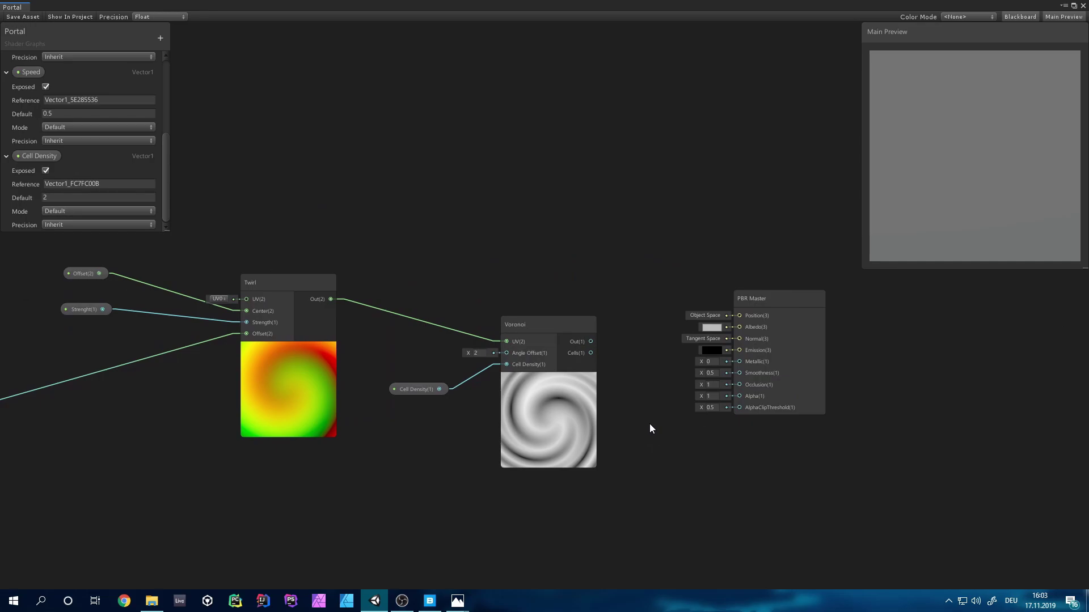
pyautogui.moveTo(563, 328); pyautogui.dragTo(493, 291)
pyautogui.moveTo(405, 388); pyautogui.dragTo(369, 379)
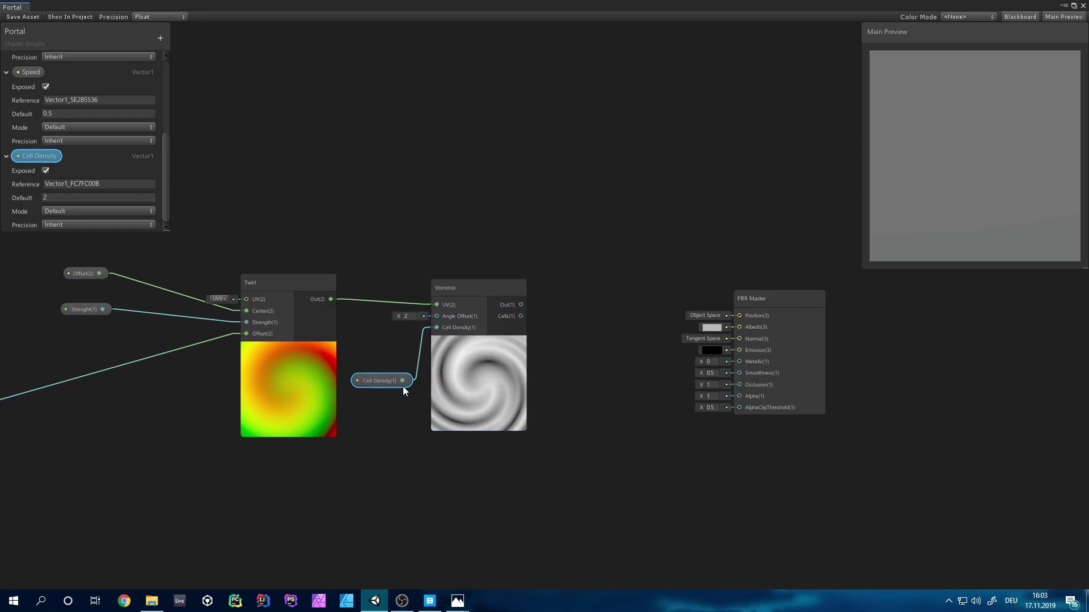
# - Move the PBR Master node farther away and add a Clamp node whose In input is fed by the Voronoi output
pyautogui.moveTo(478, 370); pyautogui.dragTo(445, 369, button='middle')
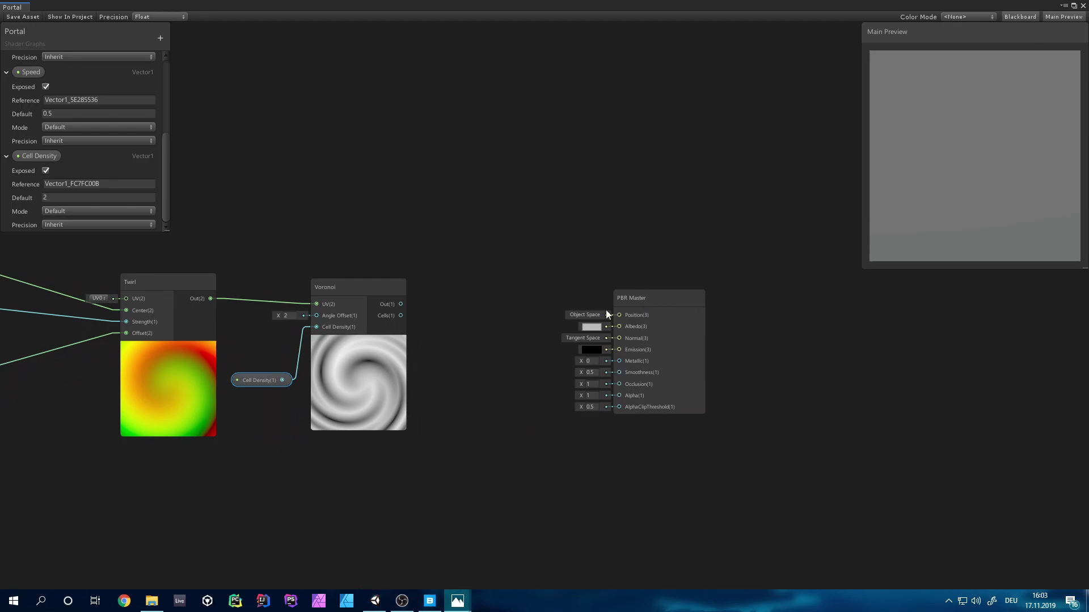
pyautogui.click(541, 257)
pyautogui.moveTo(642, 299); pyautogui.dragTo(753, 340)
pyautogui.moveTo(328, 286); pyautogui.dragTo(549, 286)
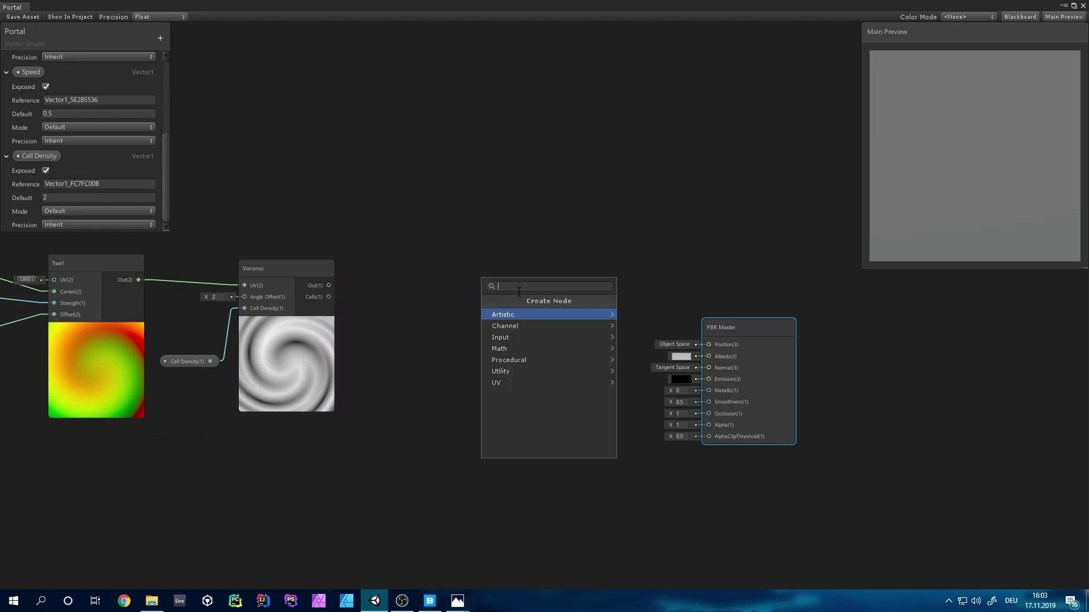
pyautogui.write('clam')
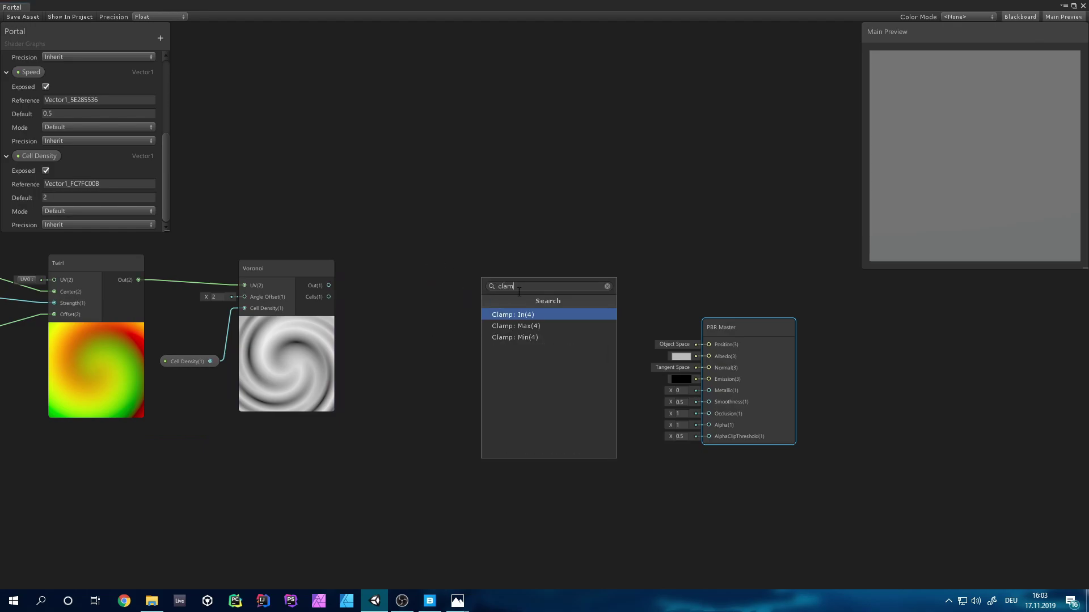
pyautogui.press('Return')
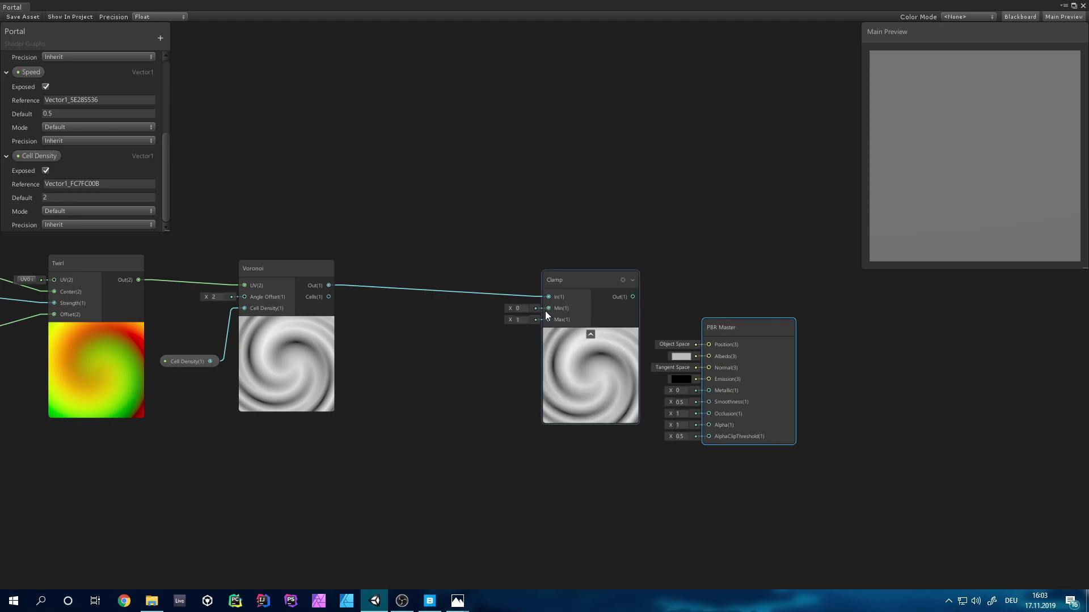
# - Add a Vector 1 node to the lower left of the Clamp node and connect it to the Min input
pyautogui.moveTo(546, 311); pyautogui.dragTo(434, 345)
pyautogui.write('vect')
pyautogui.press('Return')
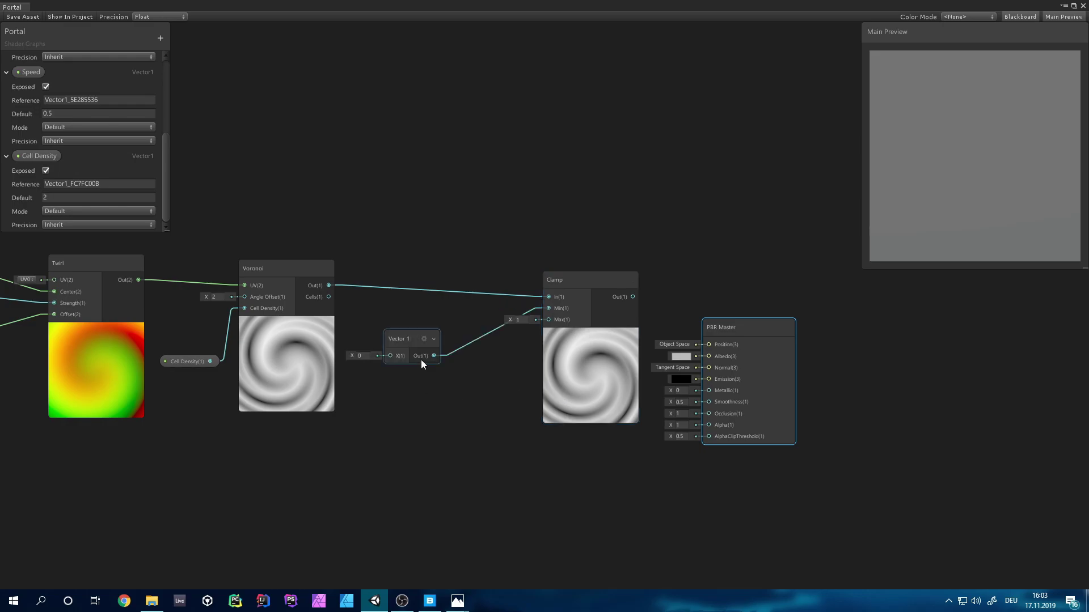
# - Convert the Vector 1 node feeding the Clamp node to a property named Density with a default of 0.53
pyautogui.click(410, 346)
pyautogui.rightClick(410, 346)
pyautogui.click(414, 457)
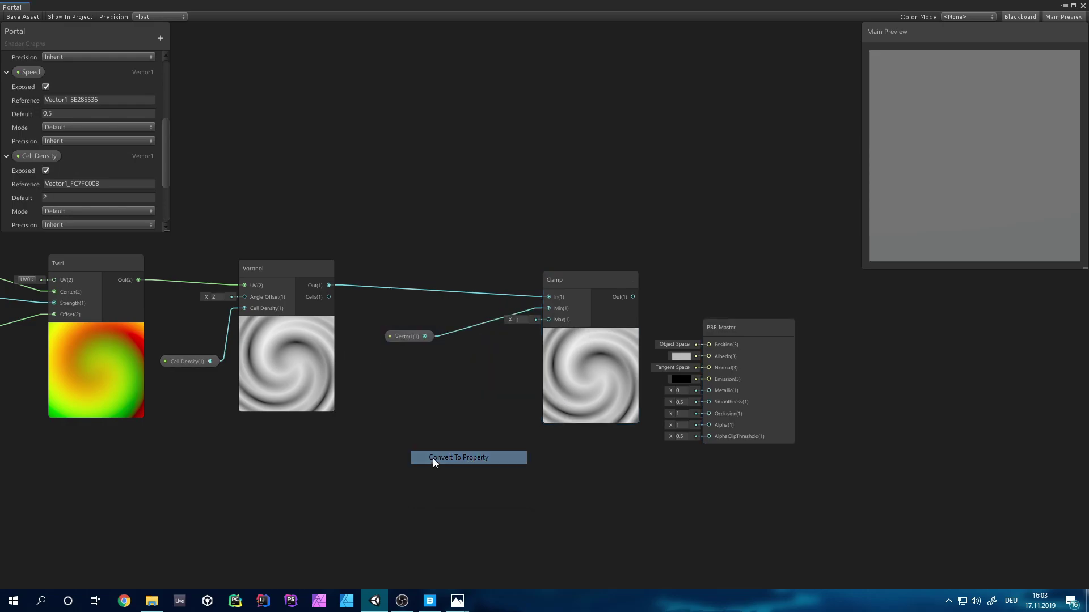
pyautogui.scroll(-3, 56, 151)
pyautogui.doubleClick(36, 161)
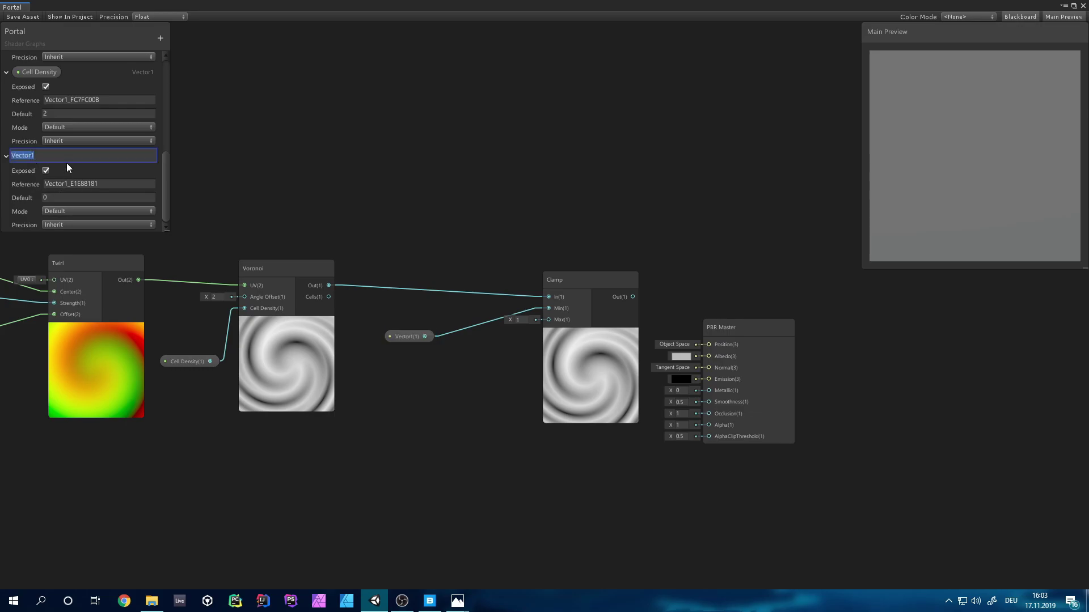
pyautogui.write('Density')
pyautogui.press('Return')
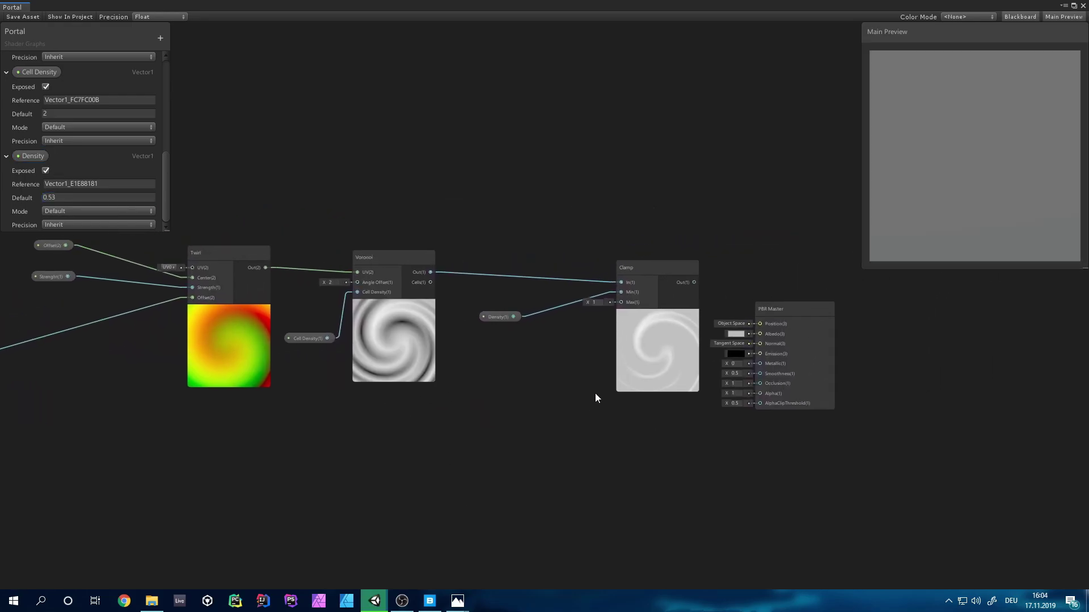
# - Move the Clamp and Density nodes closer to the Voronoi node and connect the Clamp output to the PBR Master's Alpha input
pyautogui.moveTo(672, 275); pyautogui.dragTo(614, 270)
pyautogui.moveTo(506, 318); pyautogui.dragTo(479, 308)
pyautogui.moveTo(589, 270); pyautogui.dragTo(577, 277)
pyautogui.moveTo(624, 305); pyautogui.dragTo(543, 297, button='middle')
pyautogui.moveTo(365, 301); pyautogui.dragTo(360, 295)
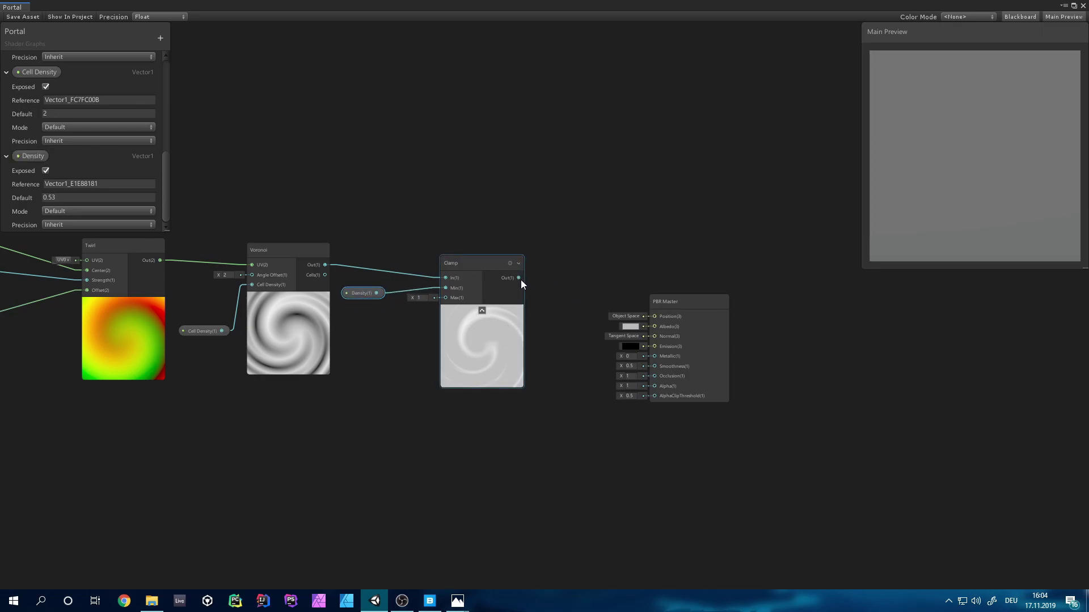
pyautogui.moveTo(521, 279); pyautogui.dragTo(654, 386)
# - Add a Multiply node below the Voronoi and Clamp nodes, with its A input fed by the Voronoi output
pyautogui.scroll(1, 684, 367)
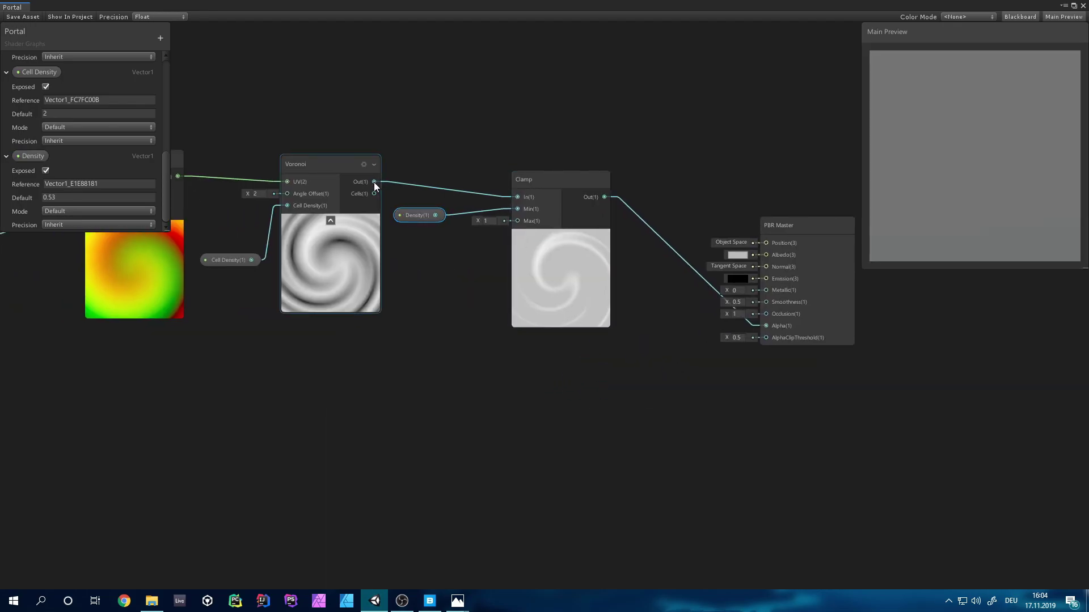
pyautogui.moveTo(375, 183); pyautogui.dragTo(388, 217)
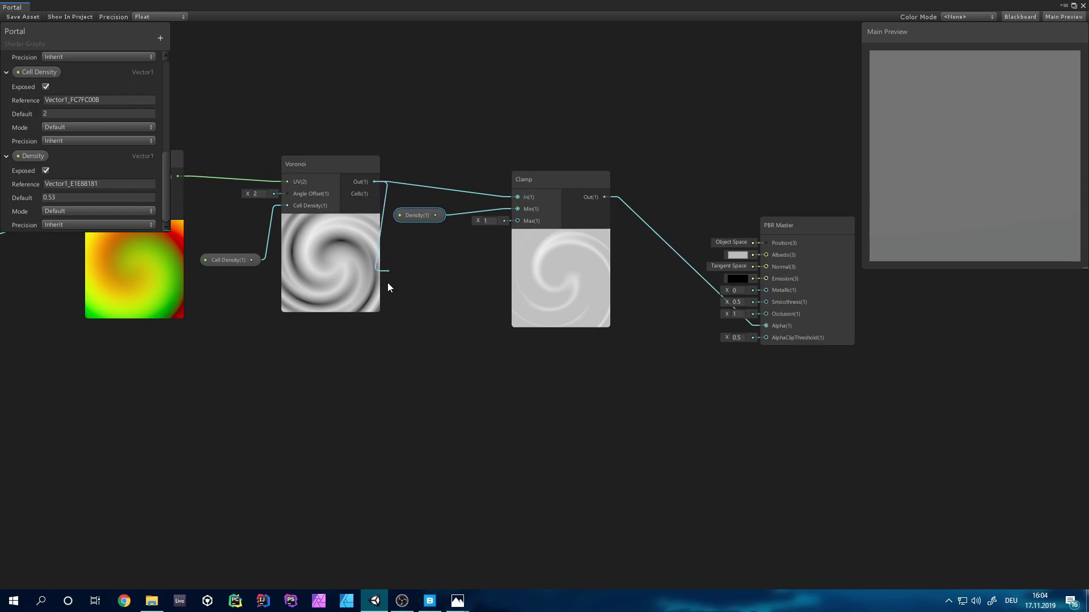
pyautogui.moveTo(388, 294); pyautogui.dragTo(447, 459)
pyautogui.write('mul')
pyautogui.press('Return')
# - Add a Color node to the lower left of the Multiply node and connect it to the B input
pyautogui.moveTo(501, 442); pyautogui.dragTo(630, 273, button='middle')
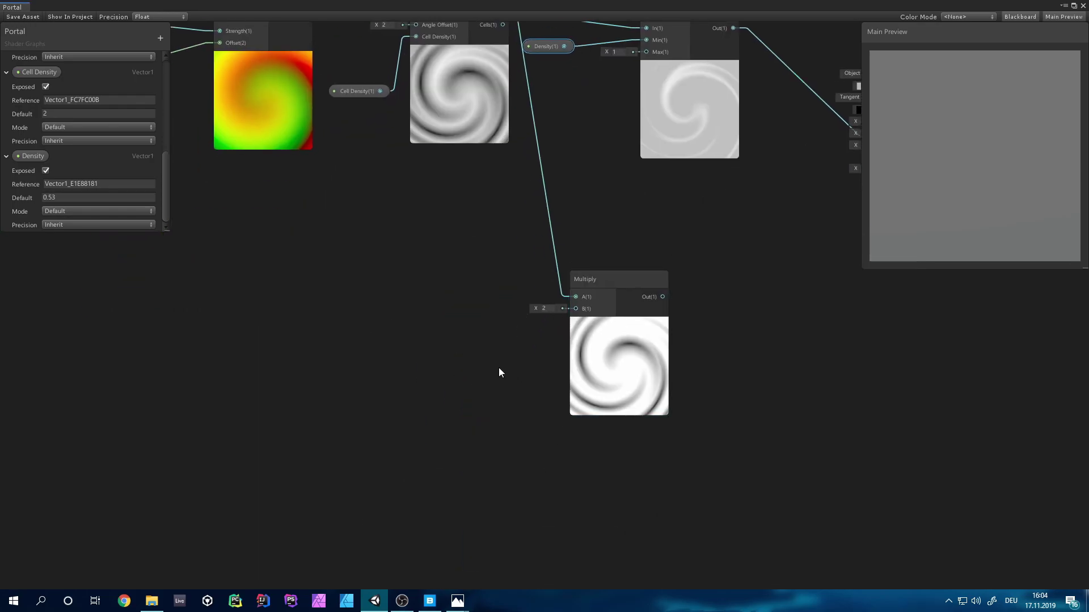
pyautogui.moveTo(576, 308); pyautogui.dragTo(456, 361)
pyautogui.write('color')
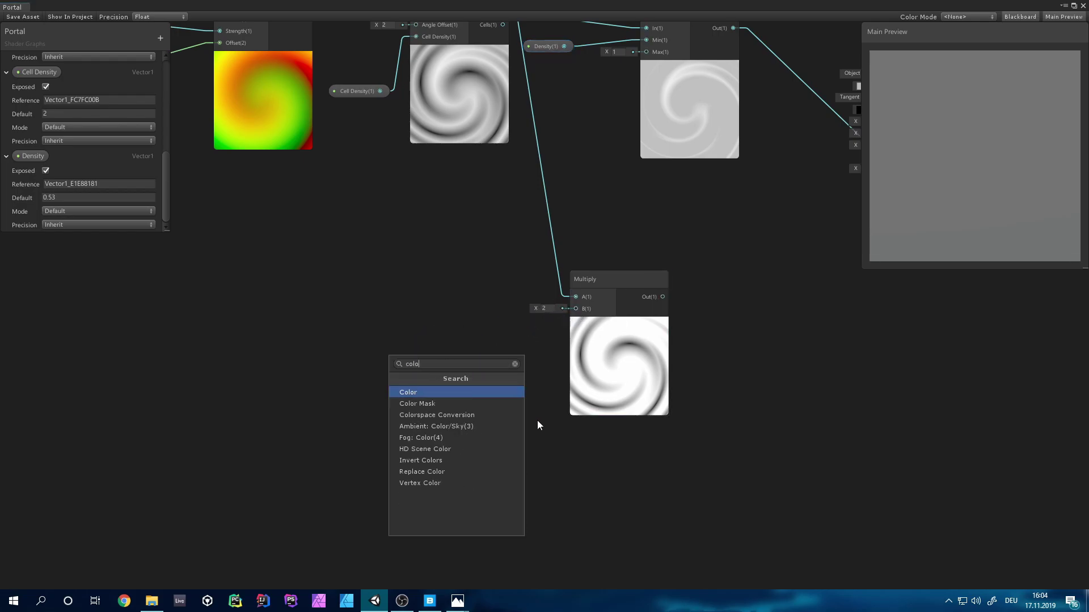
pyautogui.press('Return')
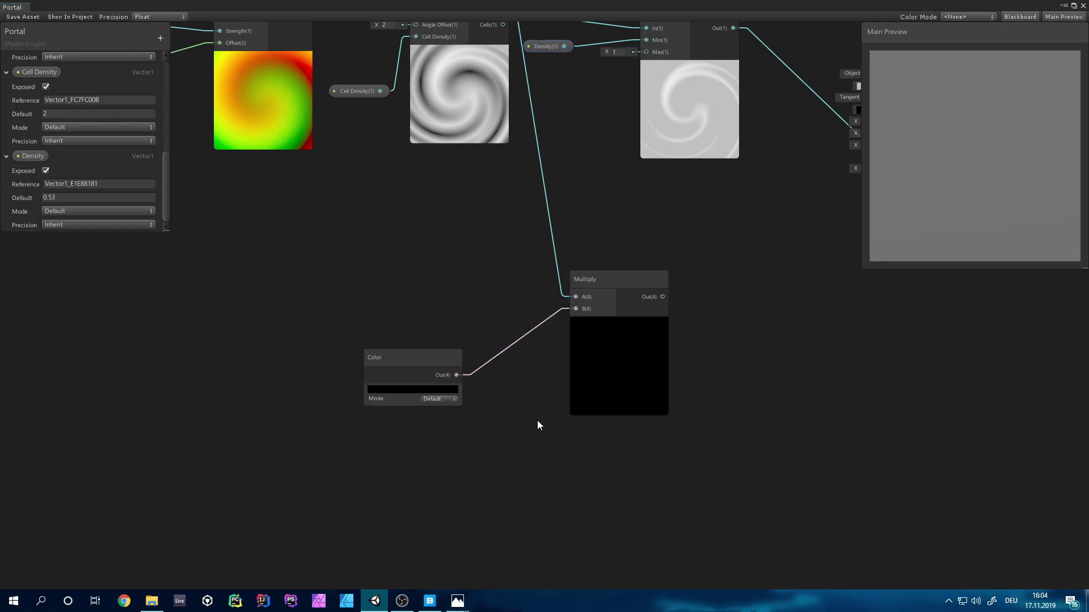
# - Convert the Color node to a property and set its default color to magenta FF00EA
pyautogui.rightClick(390, 357)
pyautogui.click(446, 466)
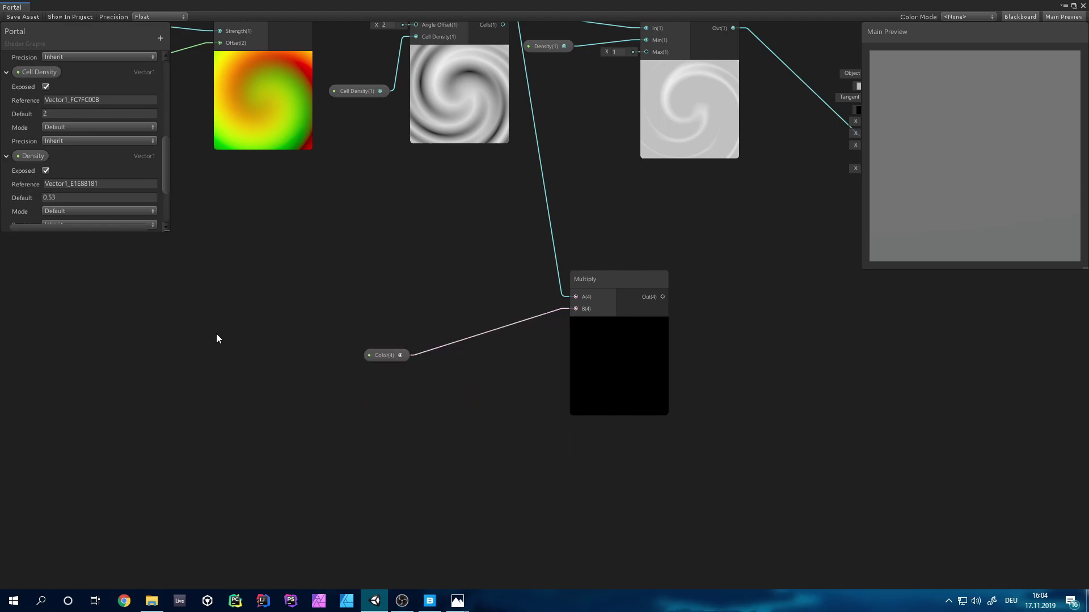
pyautogui.scroll(-3, 115, 212)
pyautogui.click(88, 199)
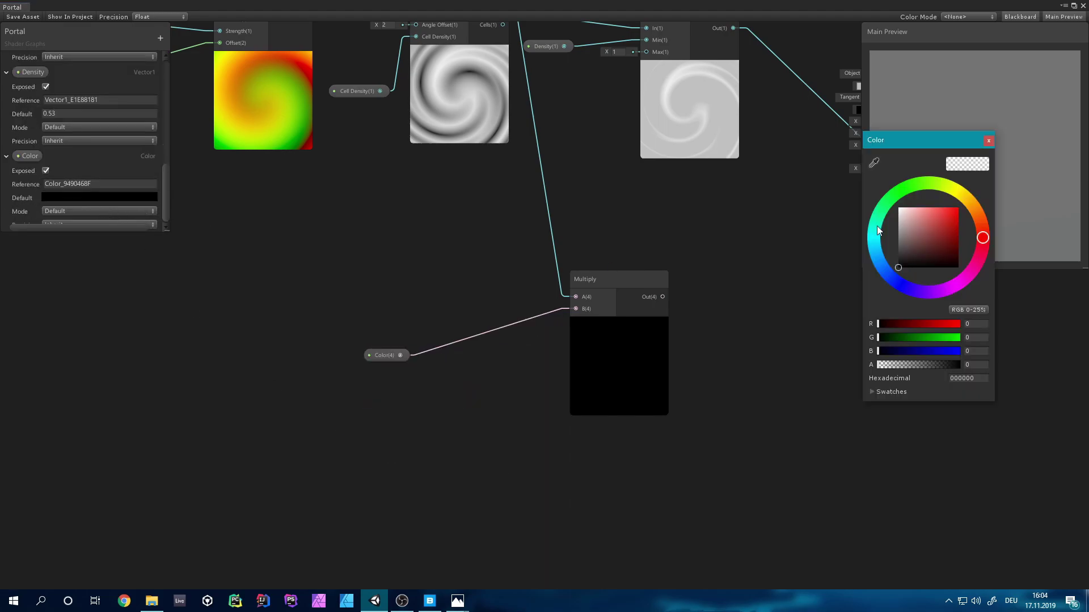
pyautogui.click(963, 284)
pyautogui.moveTo(929, 233); pyautogui.dragTo(966, 203)
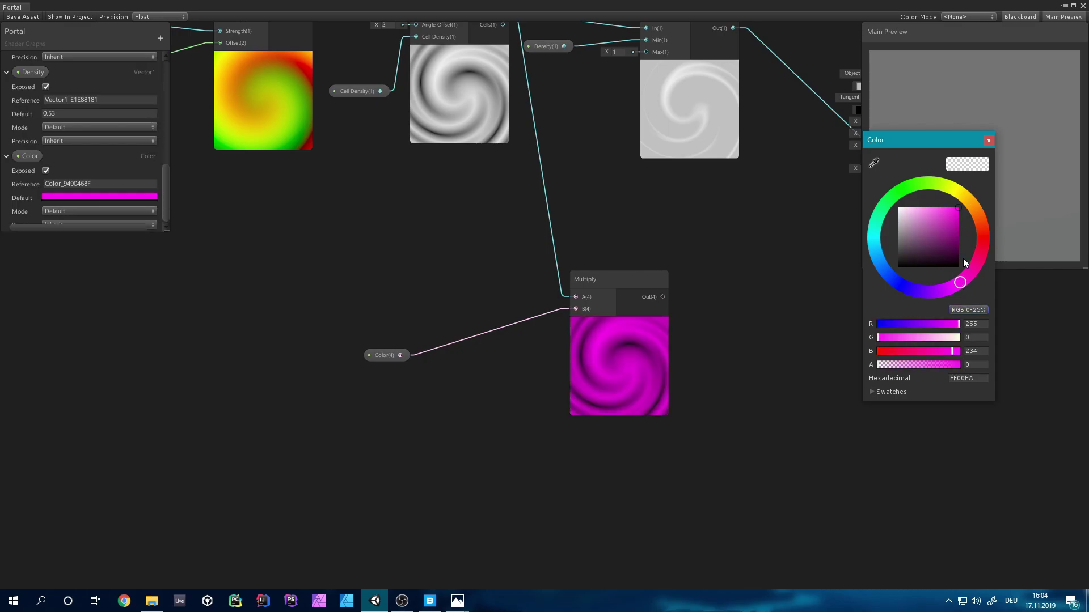
pyautogui.click(988, 142)
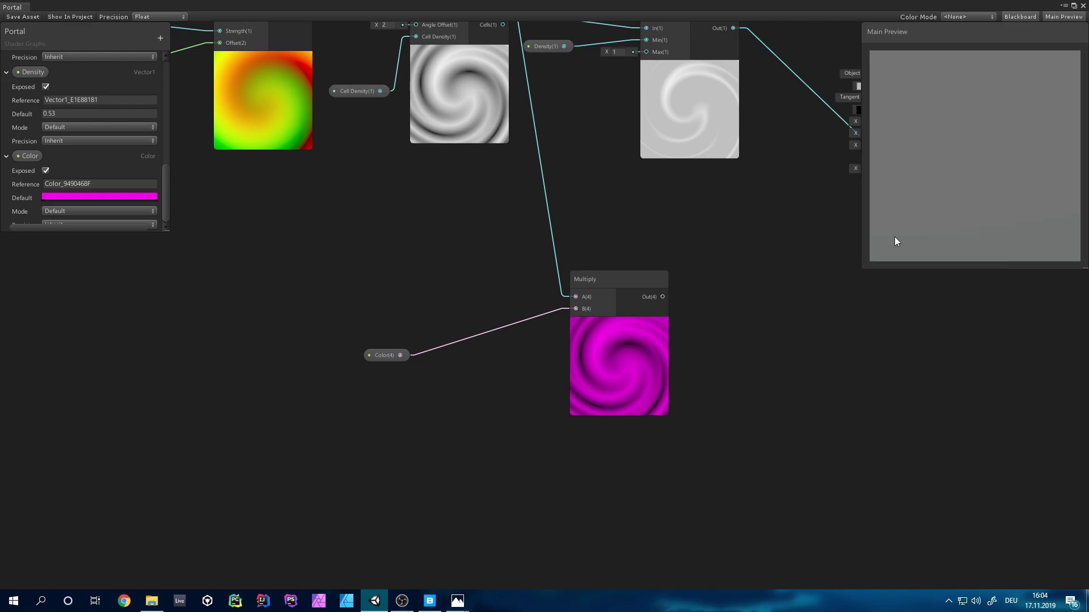
# - Move the Multiply node slightly left and bring the Color property node up beside its B input
pyautogui.moveTo(602, 279); pyautogui.dragTo(569, 275)
pyautogui.moveTo(379, 357); pyautogui.dragTo(426, 303)
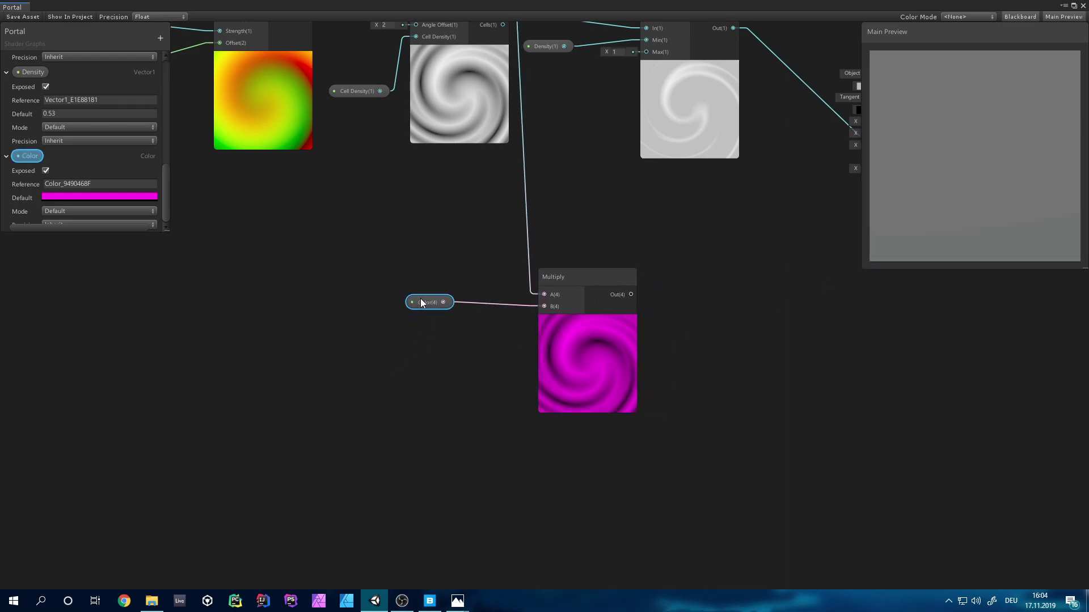
pyautogui.click(645, 259)
# - Add a Contrast node fed by the Multiply output and connect a new Vector 1 node to its Contrast input
pyautogui.moveTo(644, 258); pyautogui.dragTo(511, 355, button='middle')
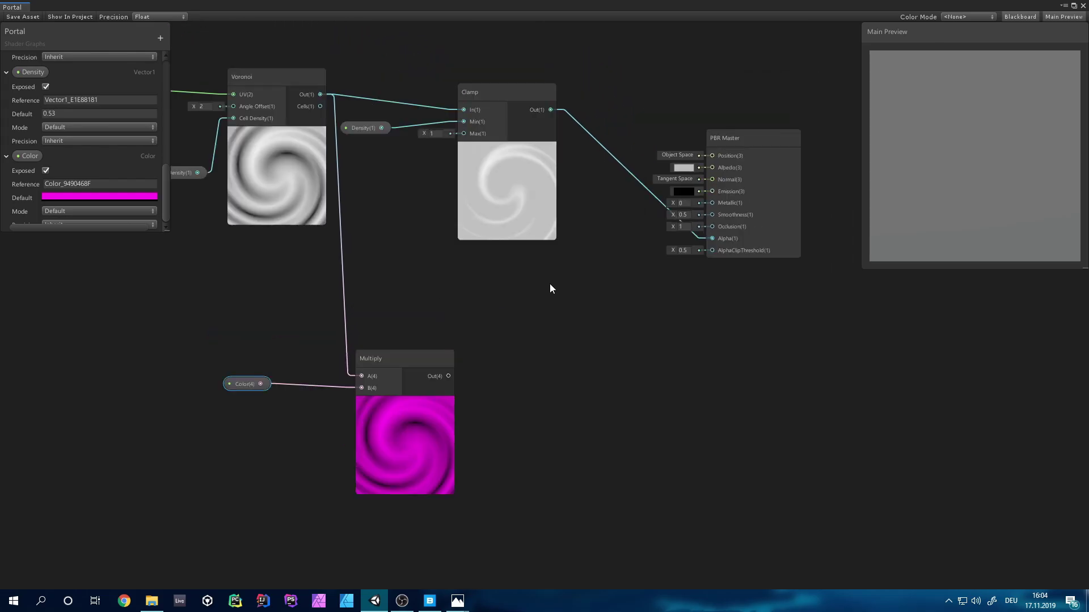
pyautogui.moveTo(435, 373); pyautogui.dragTo(533, 367)
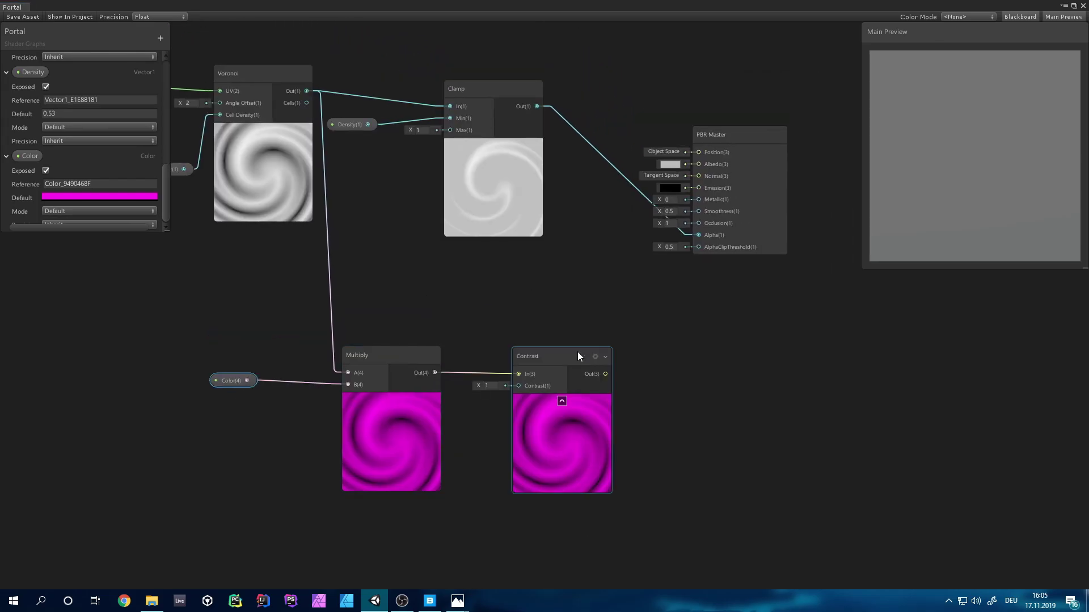
pyautogui.moveTo(549, 357); pyautogui.dragTo(559, 412)
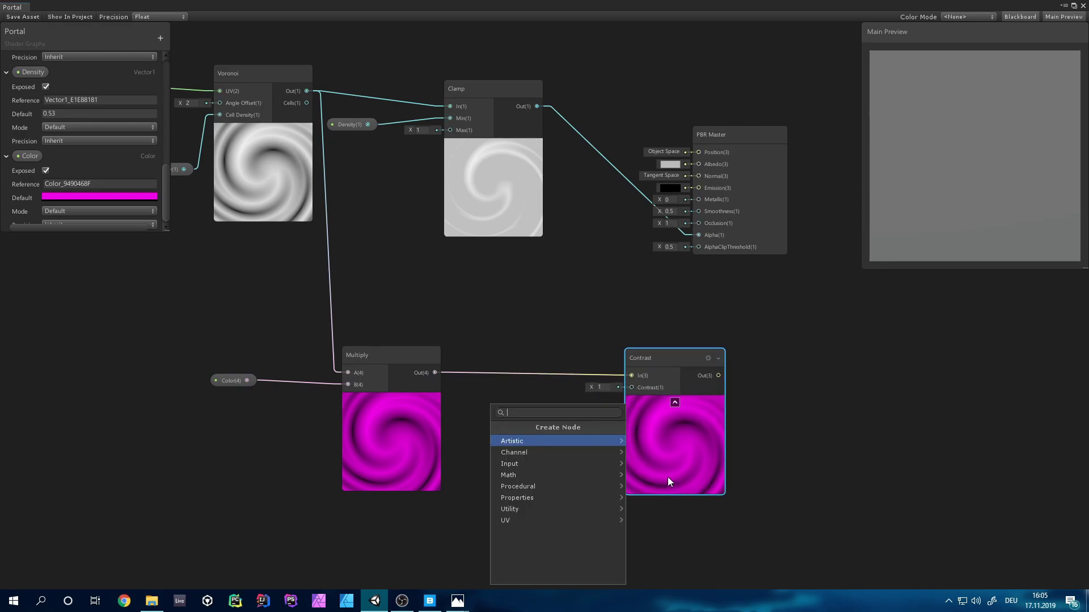
pyautogui.write('vect')
pyautogui.press('Return')
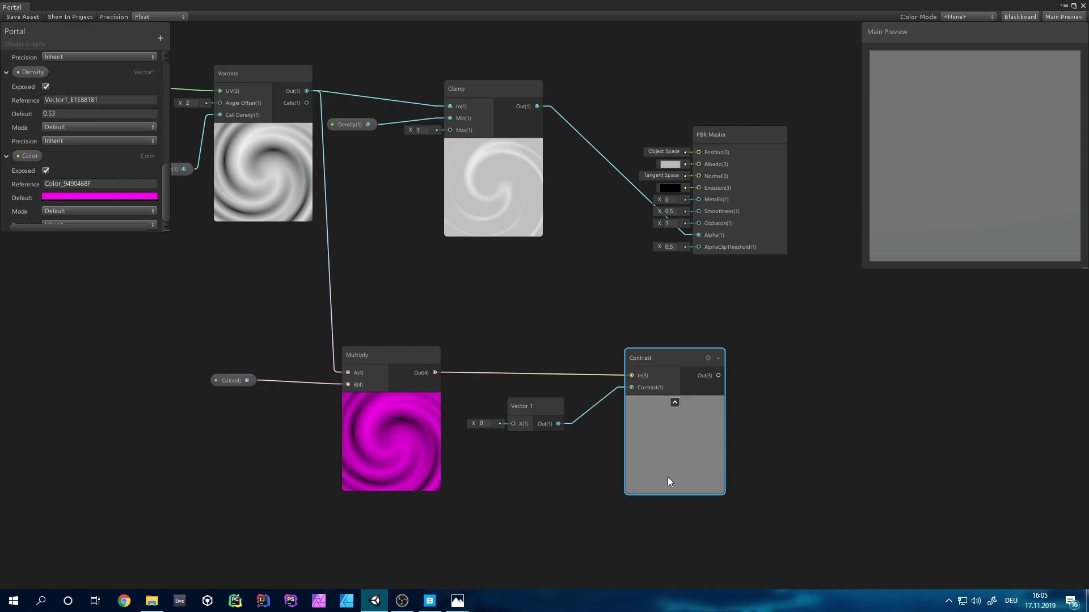
pyautogui.rightClick(536, 409)
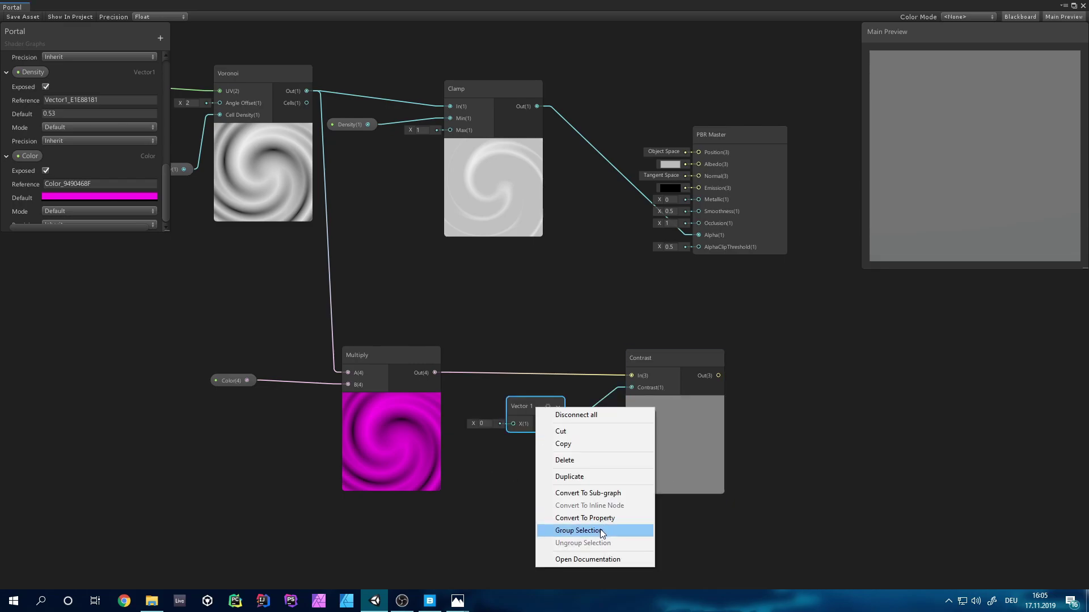
pyautogui.click(590, 493)
pyautogui.press('Escape')
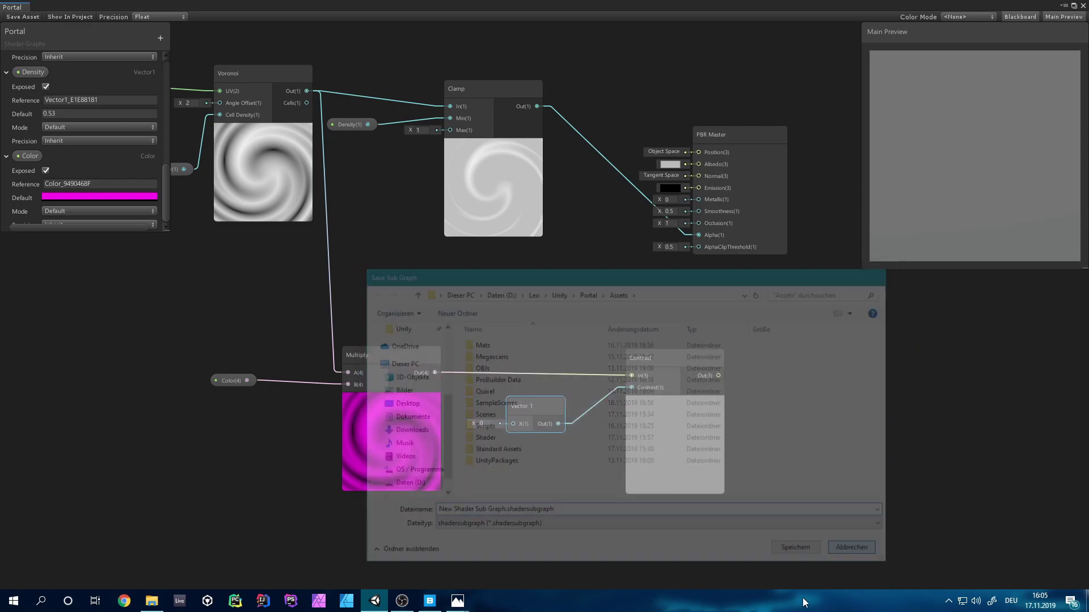
# - Convert the Vector 1 node feeding the Contrast node to a property named Contrast with a default of 1.9
pyautogui.rightClick(523, 410)
pyautogui.click(590, 520)
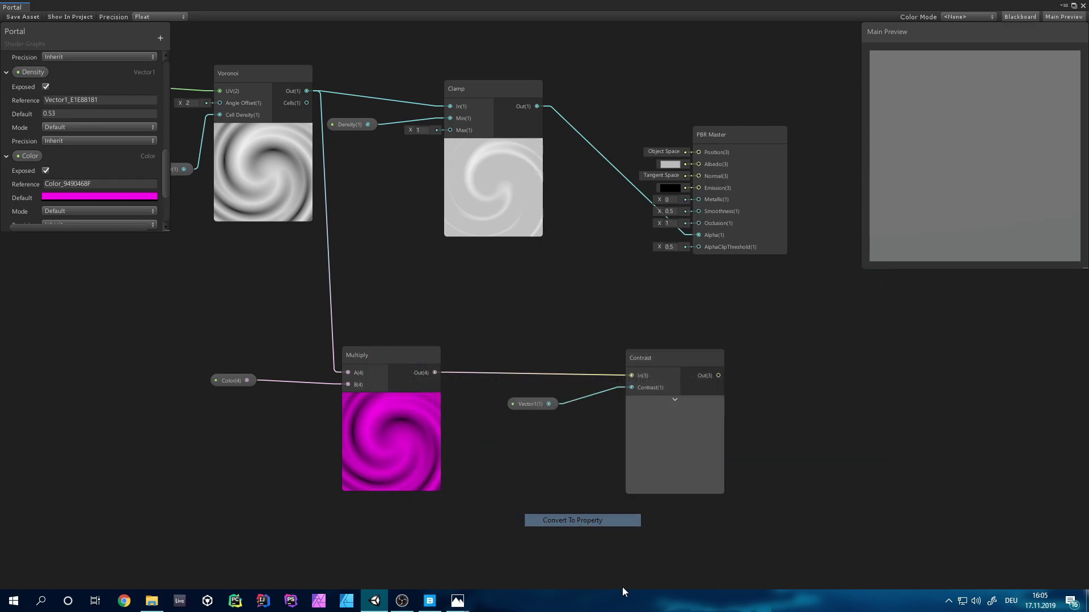
pyautogui.scroll(-3, 67, 173)
pyautogui.doubleClick(35, 160)
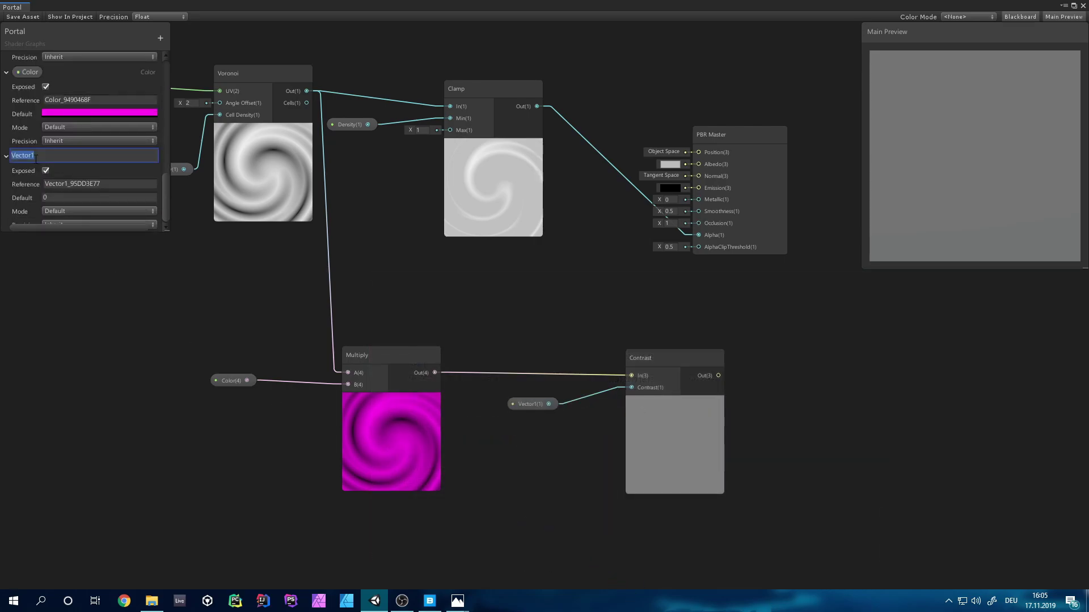
pyautogui.write('Contrast')
pyautogui.press('Return')
pyautogui.click(63, 188)
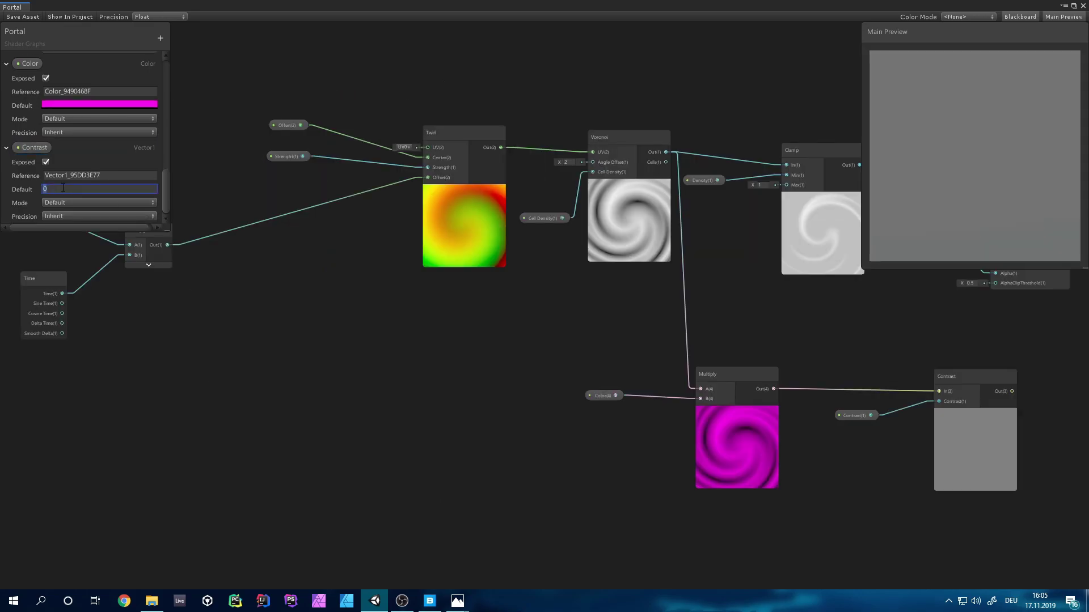
pyautogui.write('1')
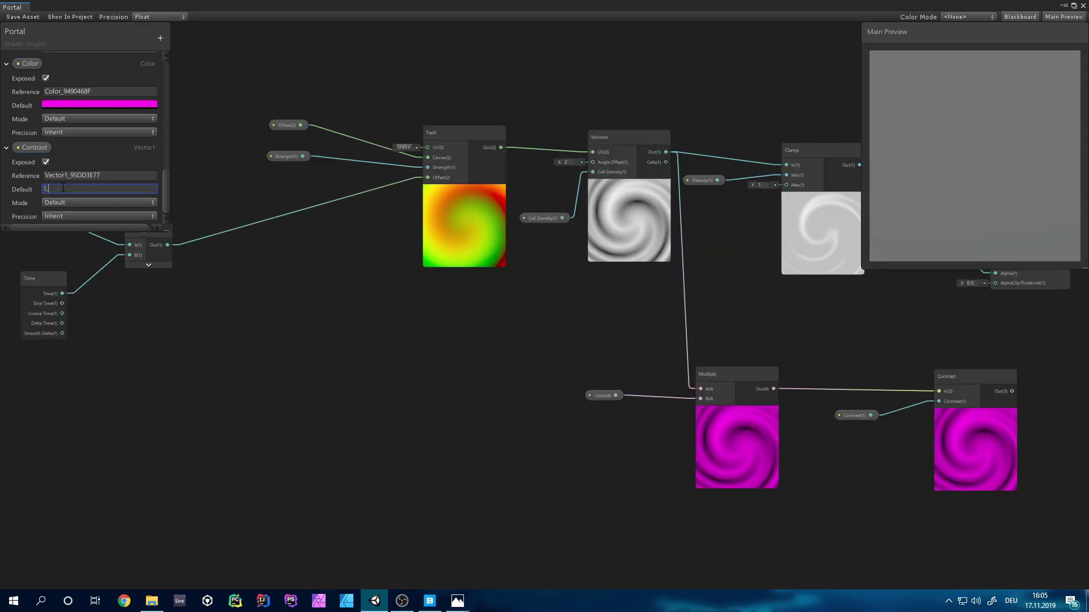
pyautogui.write(',9')
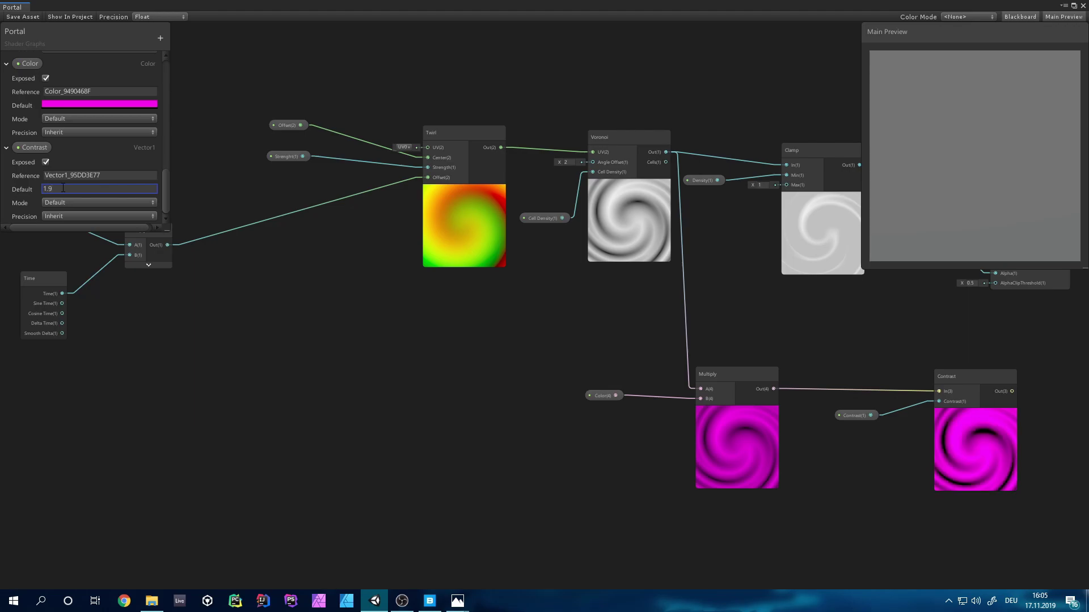
# - Move the Contrast node and its property closer to the Multiply node and connect the Contrast output to the PBR Master's Emission input
pyautogui.moveTo(718, 347); pyautogui.dragTo(559, 289, button='middle')
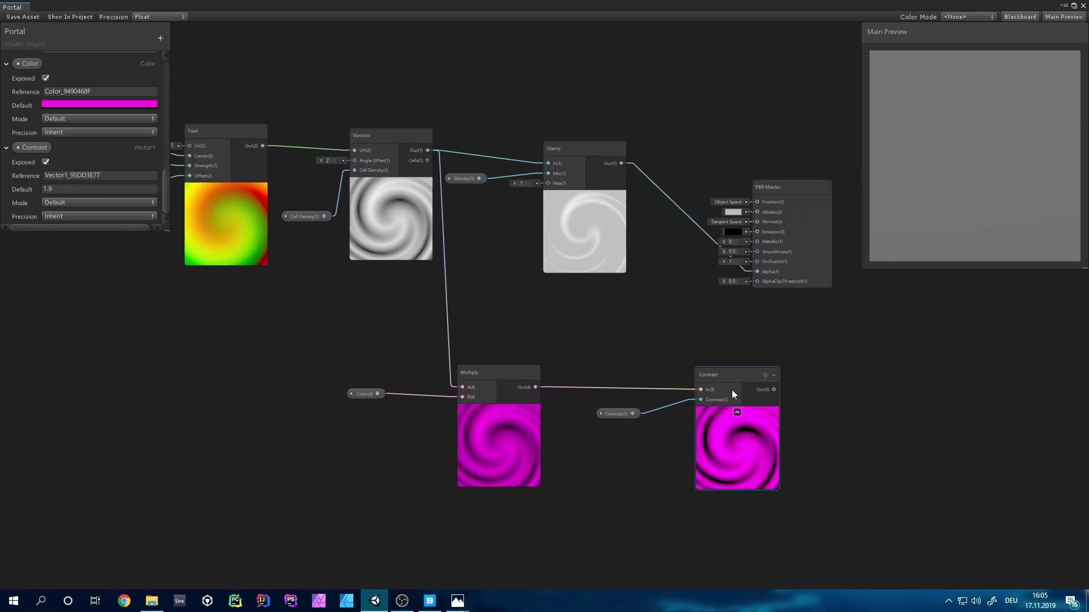
pyautogui.moveTo(729, 387); pyautogui.dragTo(660, 388)
pyautogui.moveTo(601, 414); pyautogui.dragTo(563, 415)
pyautogui.moveTo(649, 383); pyautogui.dragTo(628, 369)
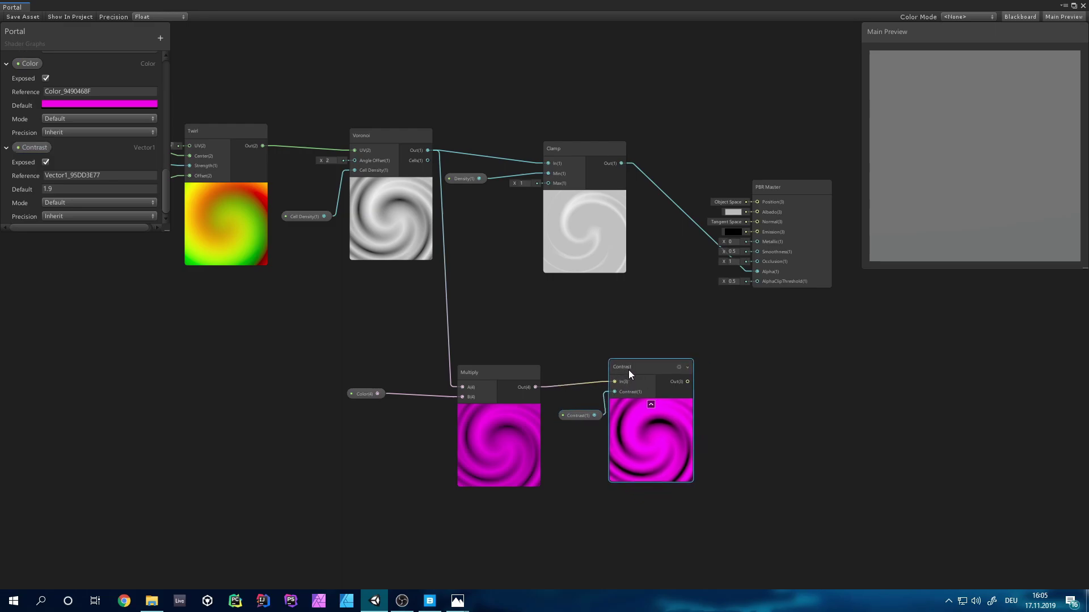
pyautogui.moveTo(568, 420); pyautogui.dragTo(565, 417)
pyautogui.moveTo(633, 361); pyautogui.dragTo(628, 372)
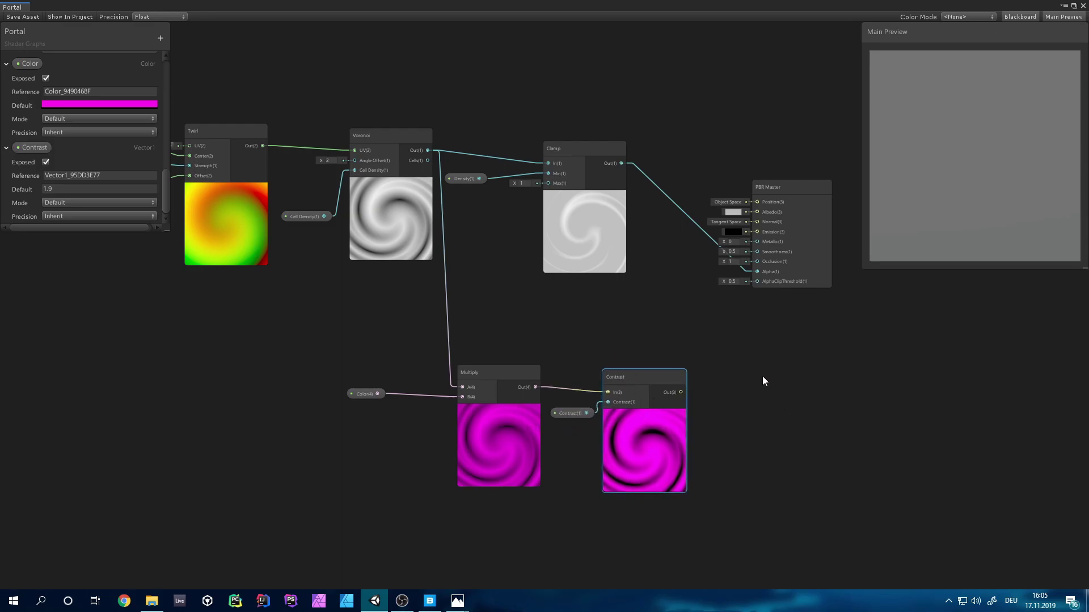
pyautogui.moveTo(762, 376); pyautogui.dragTo(701, 392, button='middle')
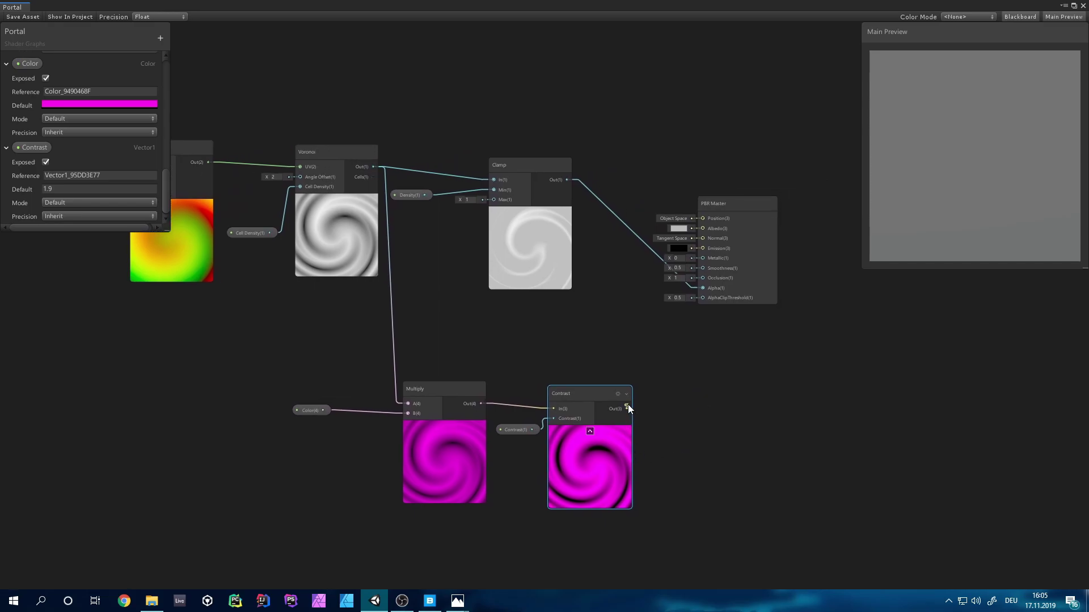
pyautogui.moveTo(630, 406); pyautogui.dragTo(704, 250)
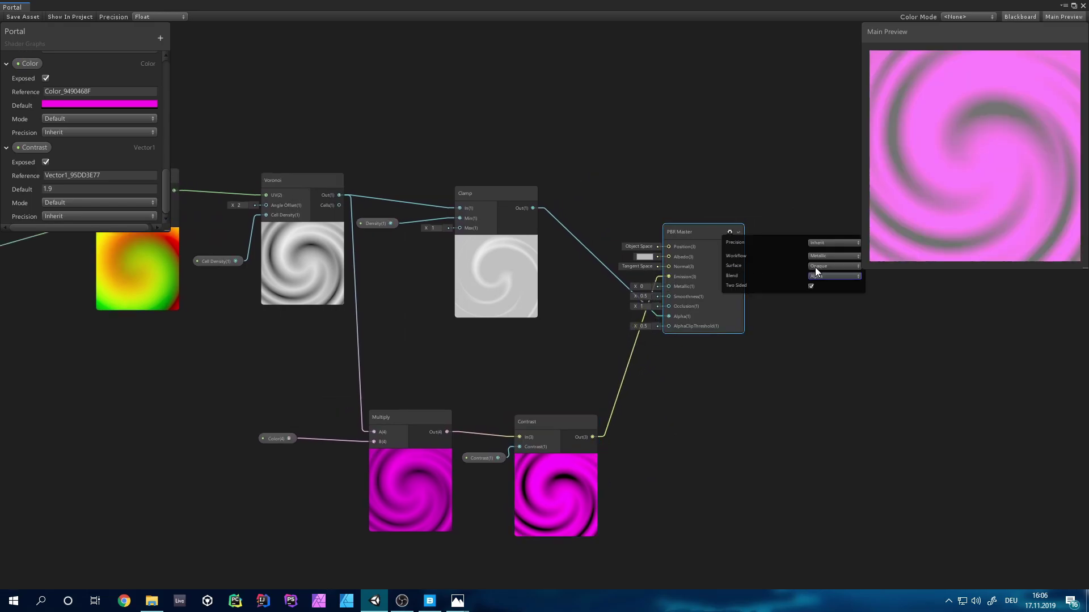
# - Set the PBR Master's surface to Transparent, then save the Portal shader graph and close its editor
pyautogui.click(816, 269)
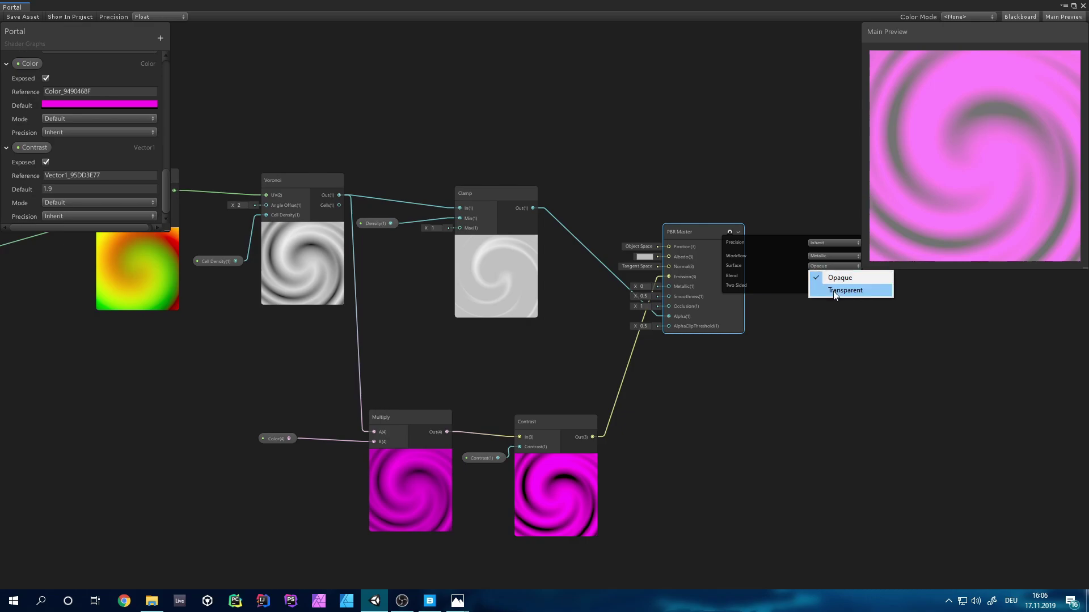
pyautogui.click(833, 291)
pyautogui.click(730, 232)
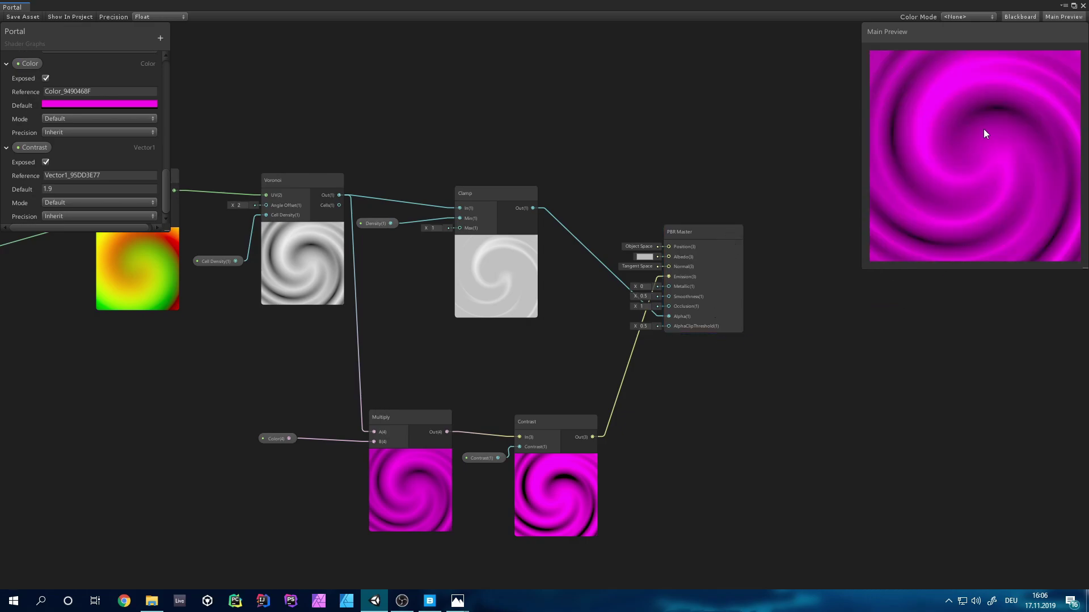
pyautogui.moveTo(983, 128)
pyautogui.mouseDown()
pyautogui.moveTo(913, 155)
pyautogui.moveTo(1023, 132)
pyautogui.moveTo(978, 137)
pyautogui.mouseUp()
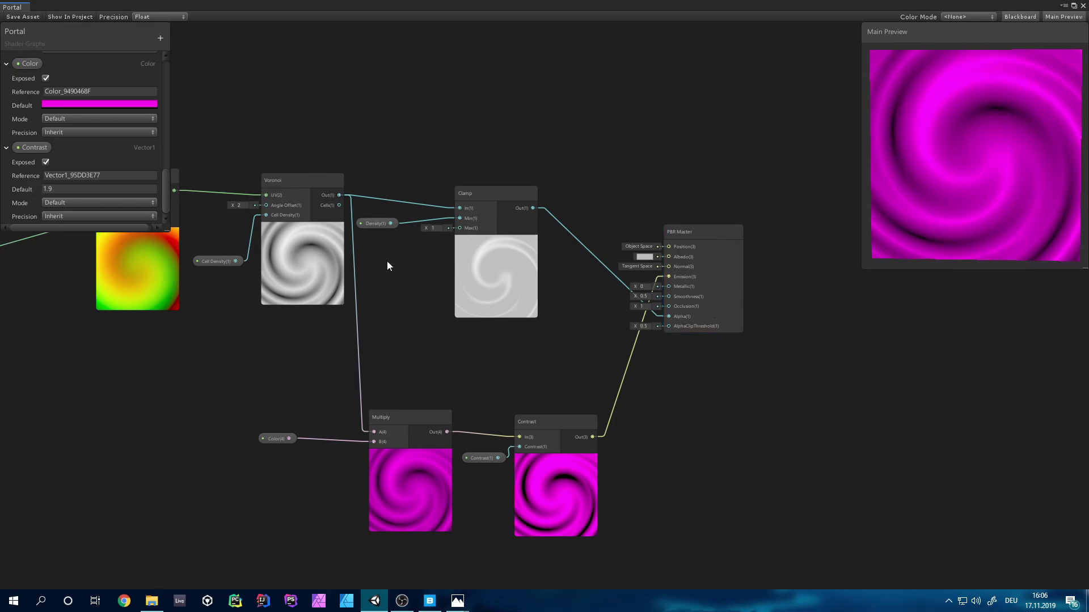
pyautogui.click(17, 17)
pyautogui.click(1083, 6)
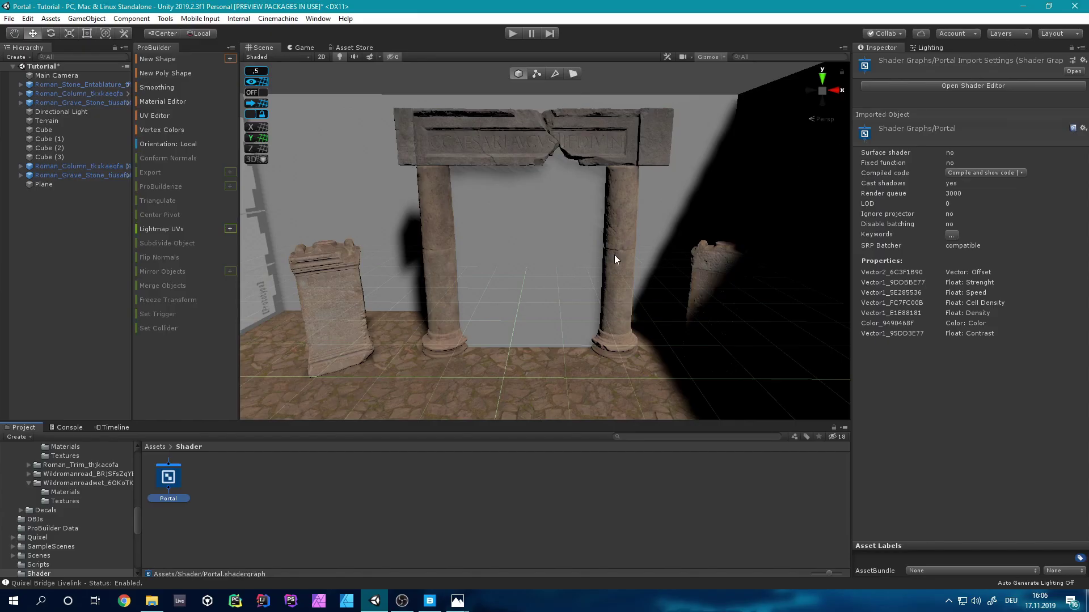
# - Create a material named Portal in the Shader folder
pyautogui.rightClick(233, 471)
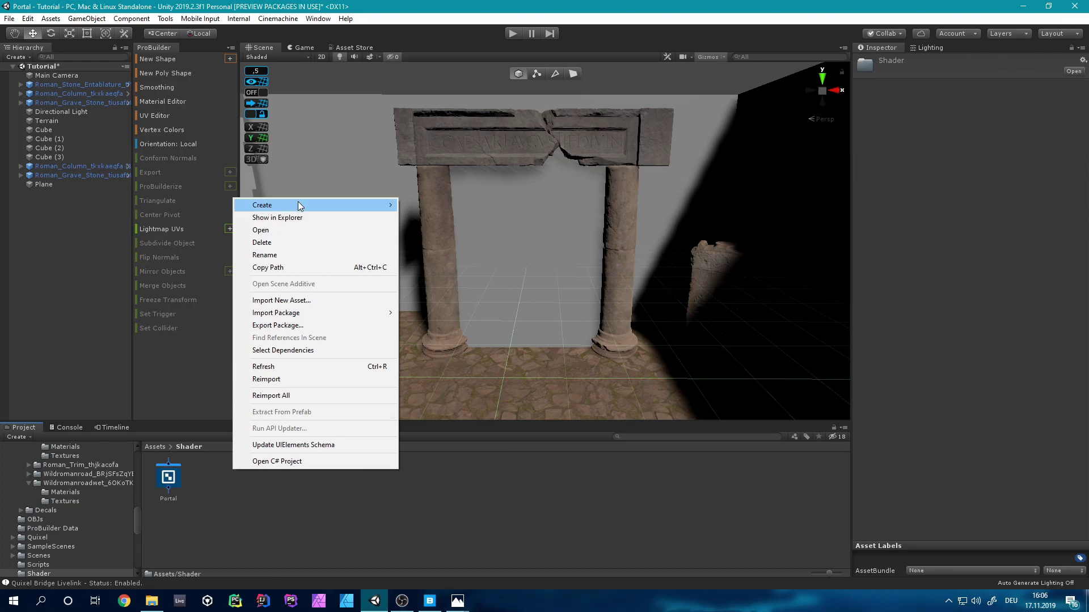
pyautogui.moveTo(298, 204)
pyautogui.click(460, 248)
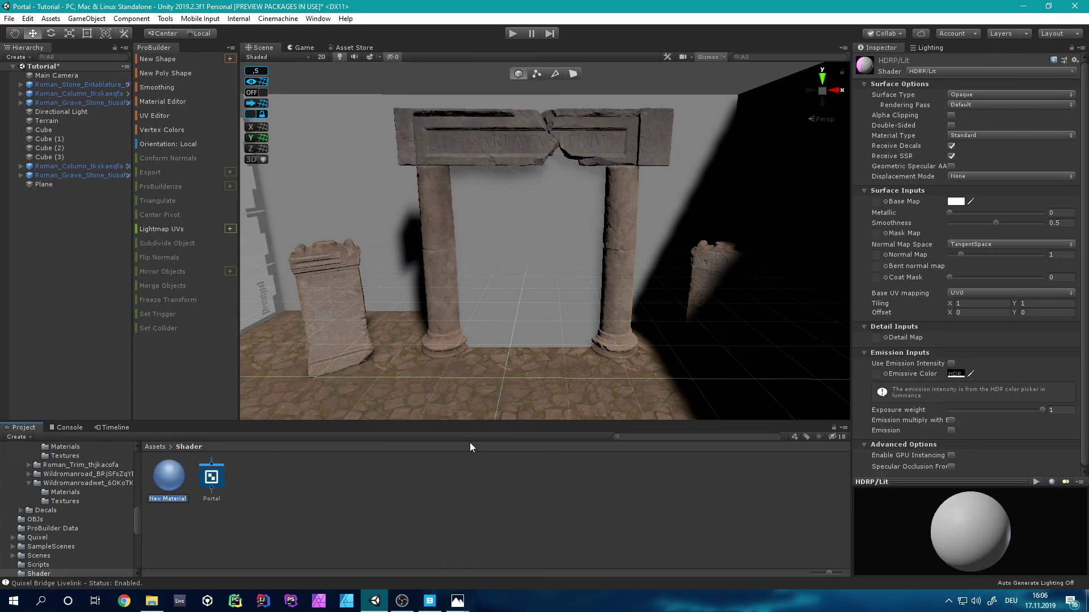
pyautogui.write('Portal')
pyautogui.press('Return')
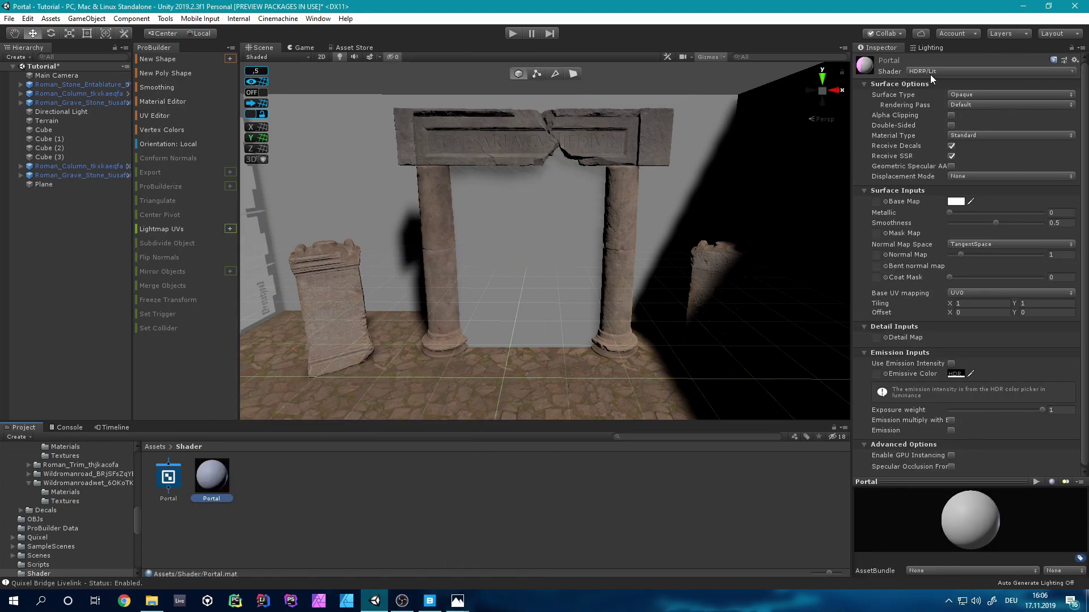
# - Assign the Shader Graphs/Portal shader to the Portal material
pyautogui.click(934, 72)
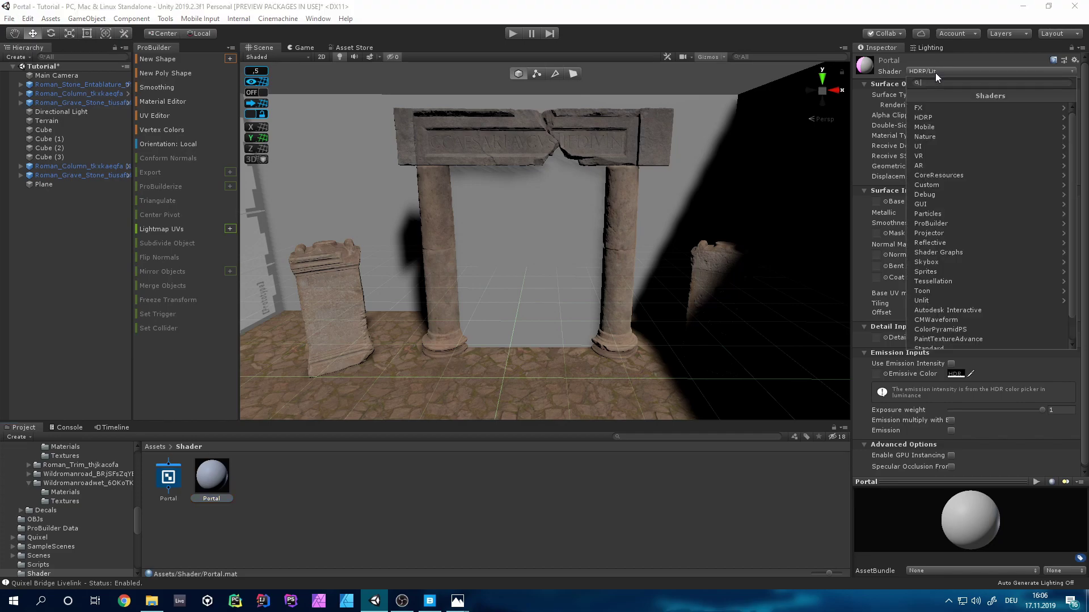
pyautogui.scroll(-2, 981, 326)
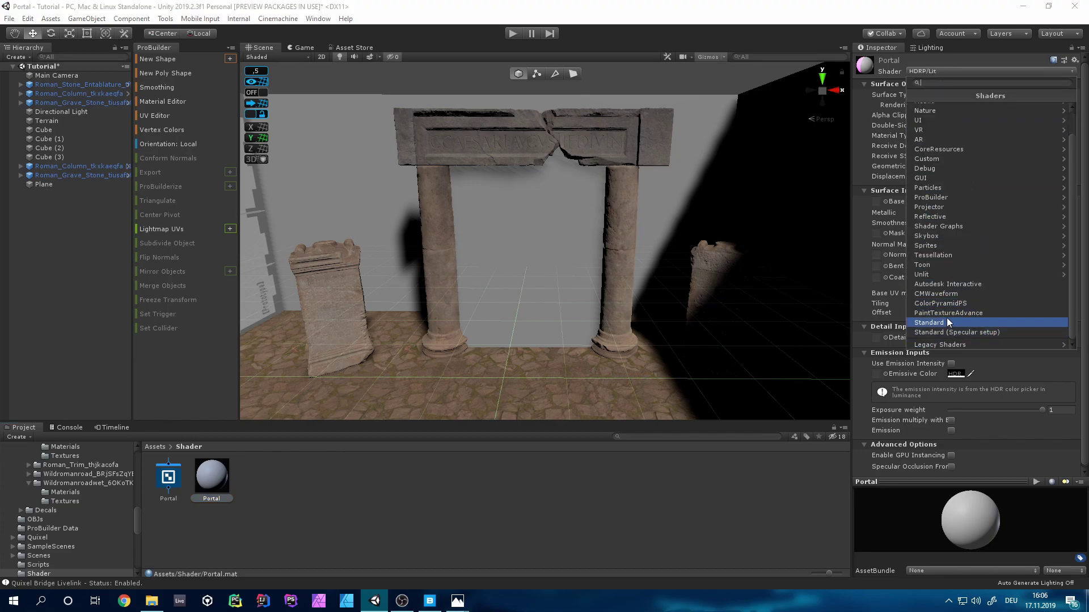
pyautogui.click(942, 264)
pyautogui.click(267, 488)
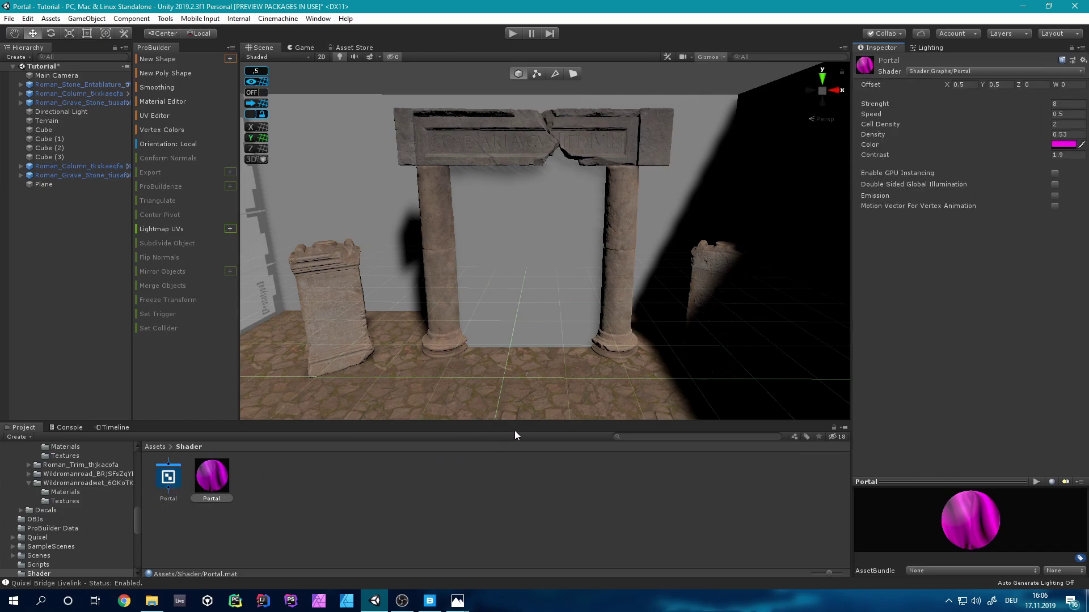
# - Apply the Portal material to the plane between the columns and expand the material's properties on the plane
pyautogui.moveTo(221, 476); pyautogui.dragTo(501, 255)
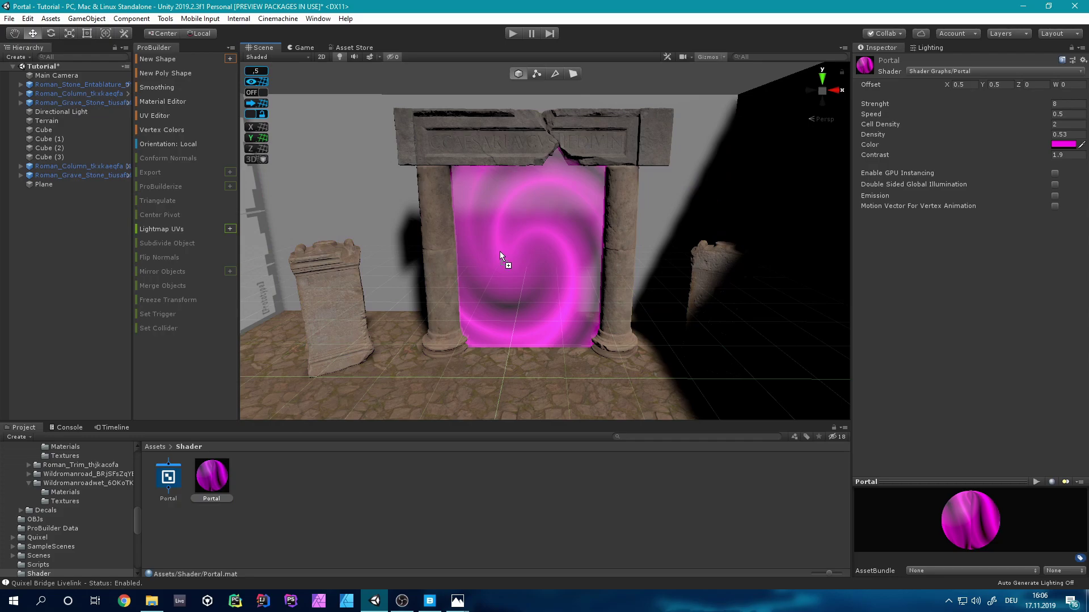
pyautogui.click(543, 265)
pyautogui.moveTo(604, 328)
pyautogui.mouseDown(button='right')
pyautogui.moveTo(579, 312)
pyautogui.moveTo(591, 315)
pyautogui.mouseUp(button='right')
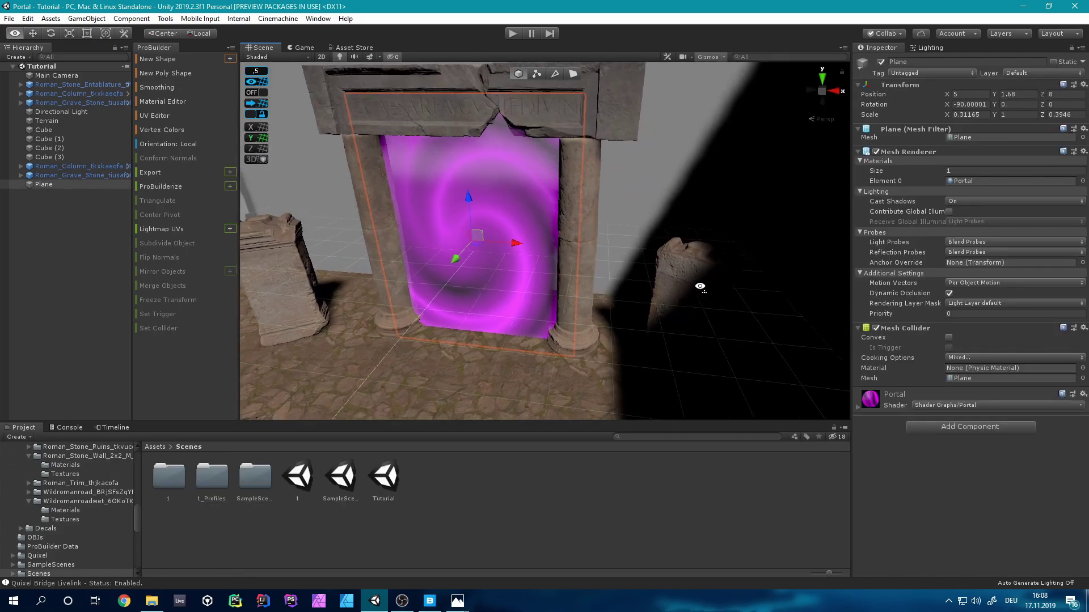
pyautogui.moveTo(700, 287); pyautogui.dragTo(669, 238, button='right')
pyautogui.keyDown('alt'); pyautogui.moveTo(669, 238); pyautogui.dragTo(660, 235); pyautogui.keyUp('alt')
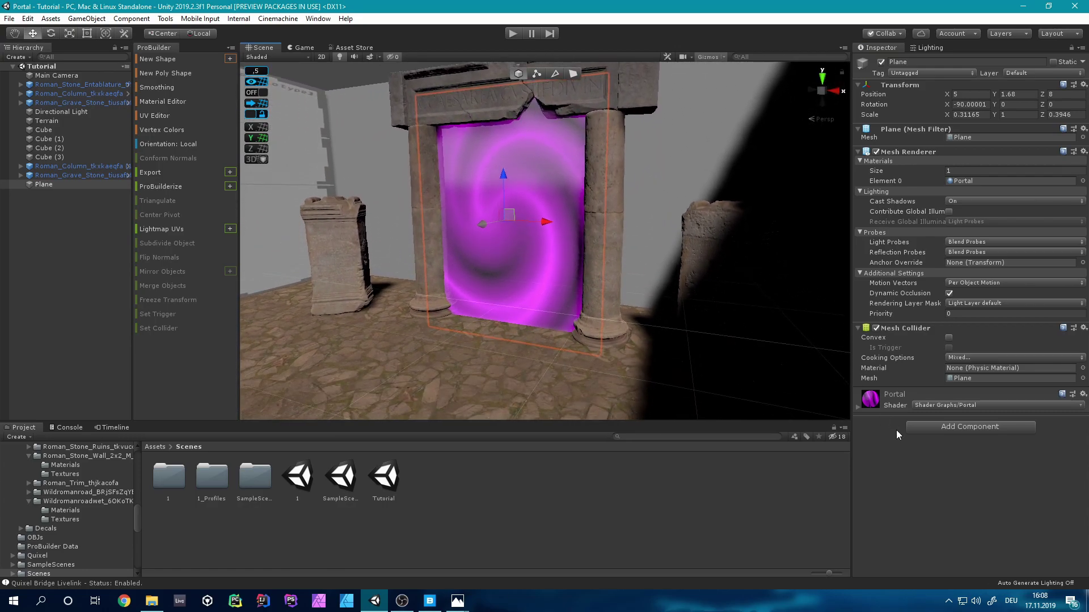
pyautogui.click(858, 407)
# - Add a cube, move it above the room's walls and scale it along Z and X to form a roof
pyautogui.moveTo(705, 300); pyautogui.dragTo(702, 277, button='right')
pyautogui.moveTo(702, 277)
pyautogui.keyDown('alt'); pyautogui.mouseDown()
pyautogui.moveTo(723, 261)
pyautogui.moveTo(699, 265)
pyautogui.mouseUp(); pyautogui.keyUp('alt')
pyautogui.scroll(-5, 699, 266)
pyautogui.rightClick(46, 215)
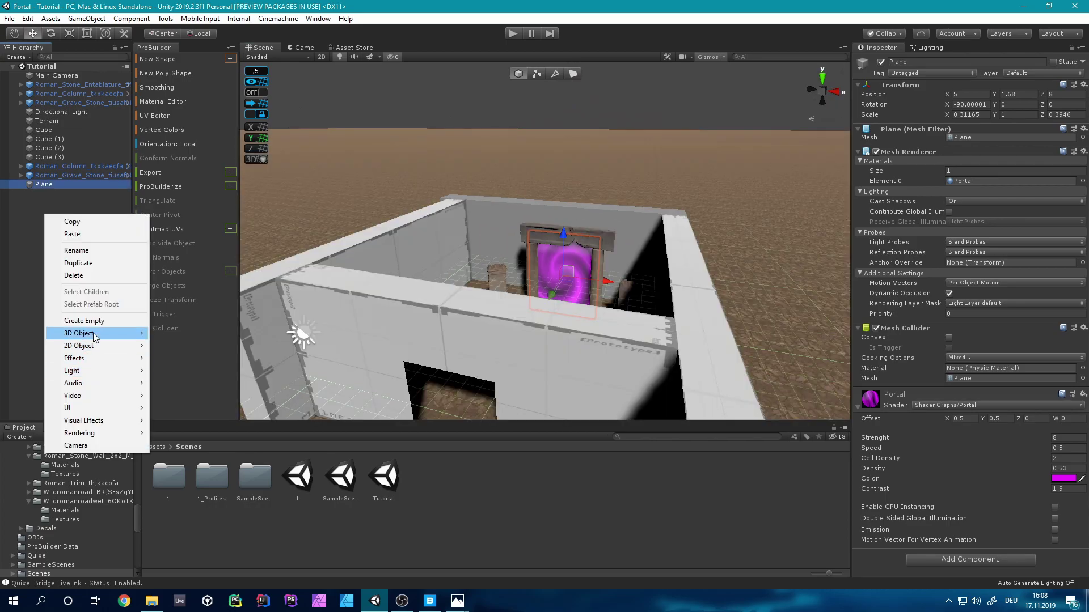
pyautogui.moveTo(94, 338)
pyautogui.click(171, 336)
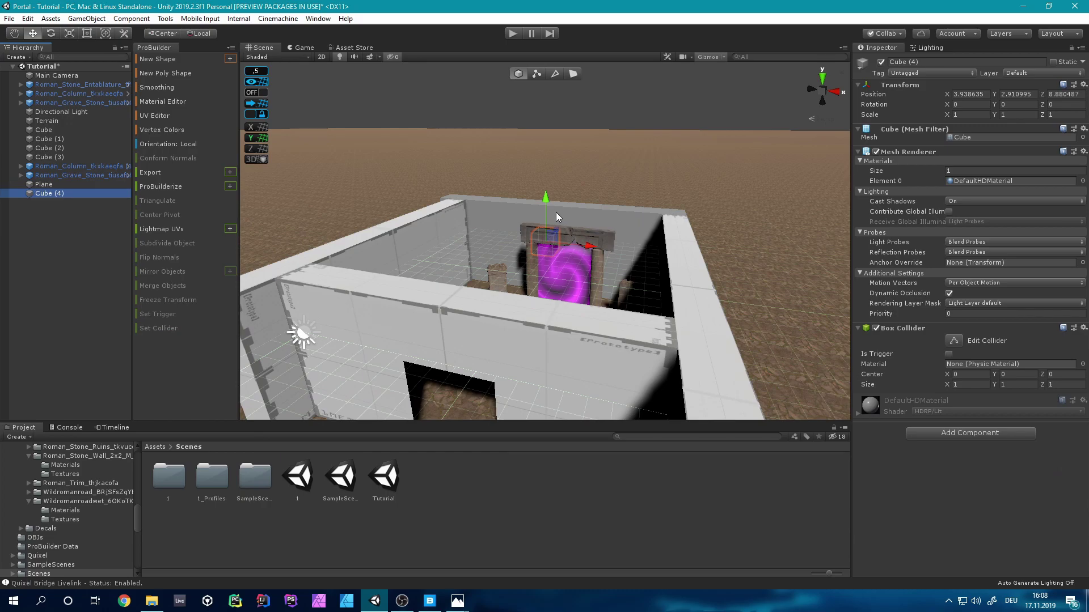
pyautogui.moveTo(553, 212); pyautogui.dragTo(549, 159)
pyautogui.moveTo(551, 198); pyautogui.dragTo(739, 153)
pyautogui.press('r')
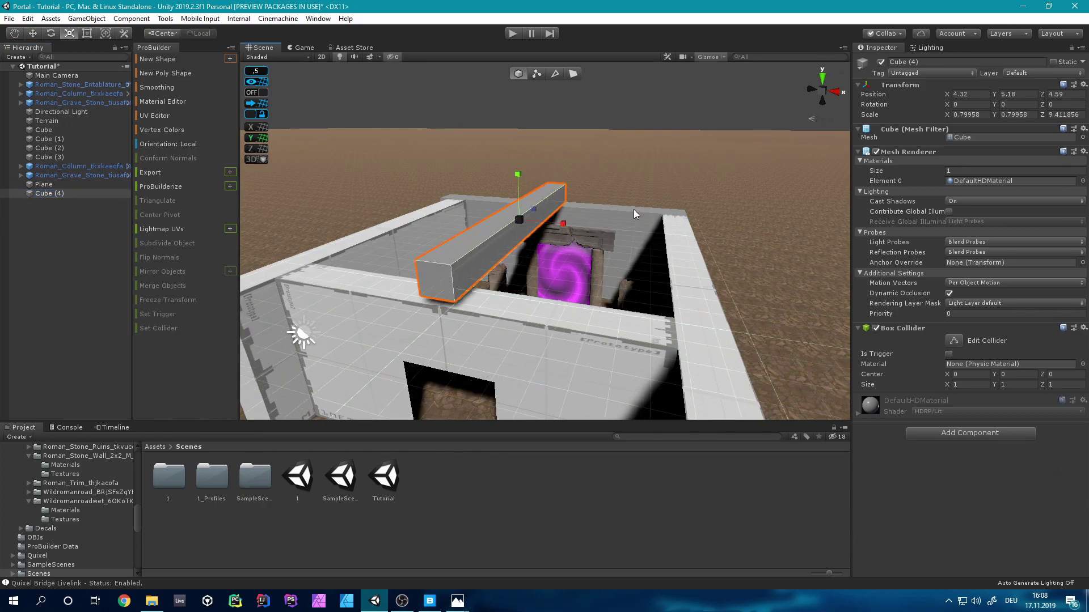
pyautogui.moveTo(570, 225); pyautogui.dragTo(149, 299)
# - Turn on grid snapping and fine-tune the height of the roof cube over the walls
pyautogui.click(33, 34)
pyautogui.click(257, 93)
pyautogui.moveTo(377, 244); pyautogui.dragTo(377, 180, button='right')
pyautogui.moveTo(456, 191); pyautogui.dragTo(455, 201)
pyautogui.moveTo(465, 258); pyautogui.dragTo(419, 305, button='right')
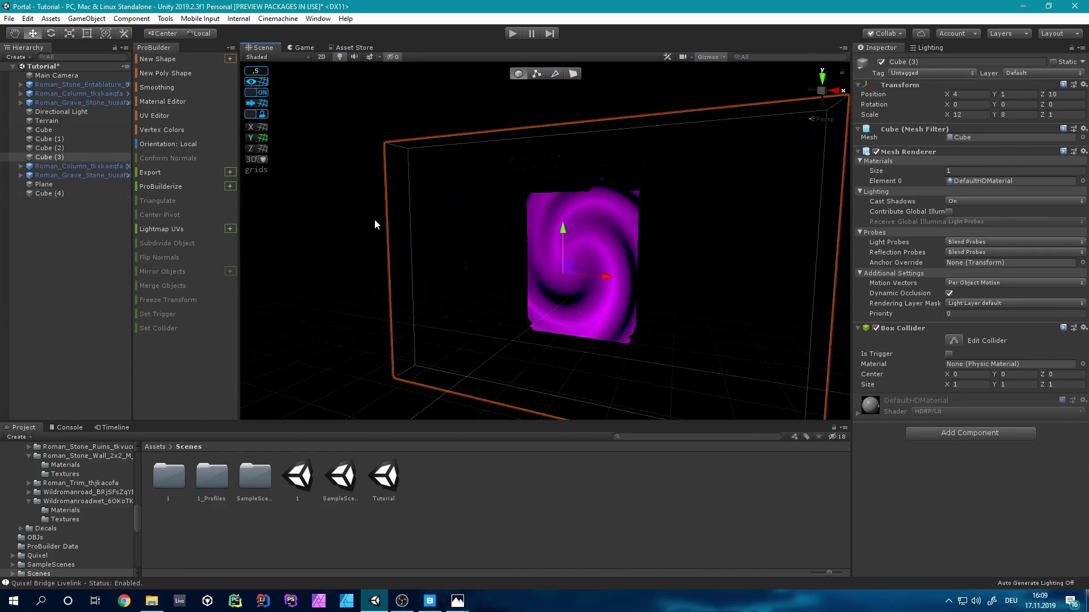
# - Rotate the Directional Light to a lower sun angle of about X 17.83, Y -25.29, Z 1.45
pyautogui.moveTo(375, 224); pyautogui.dragTo(451, 299, button='right')
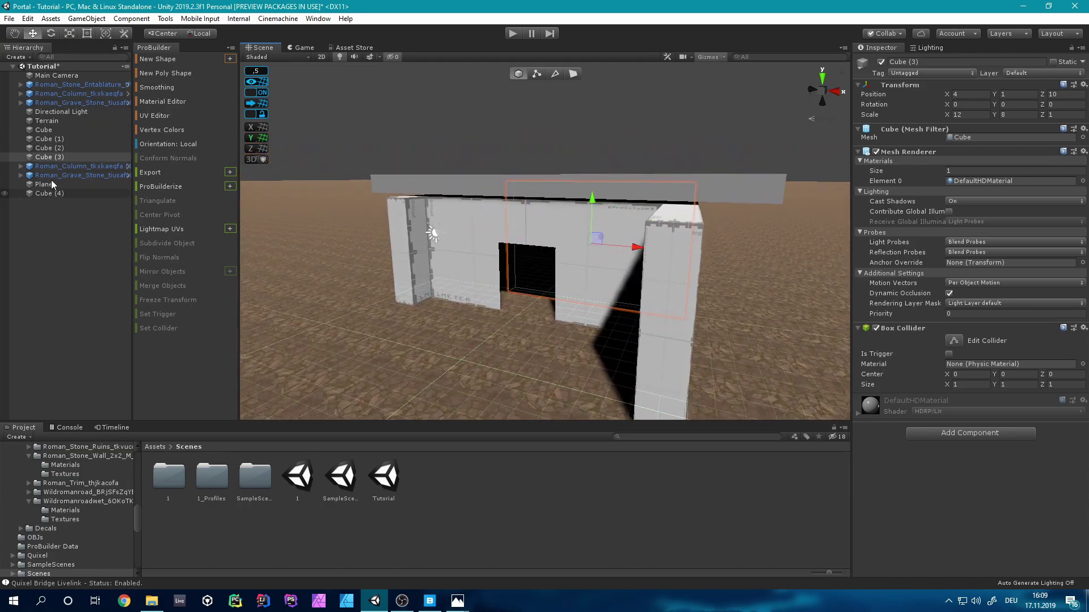
pyautogui.click(85, 112)
pyautogui.click(50, 33)
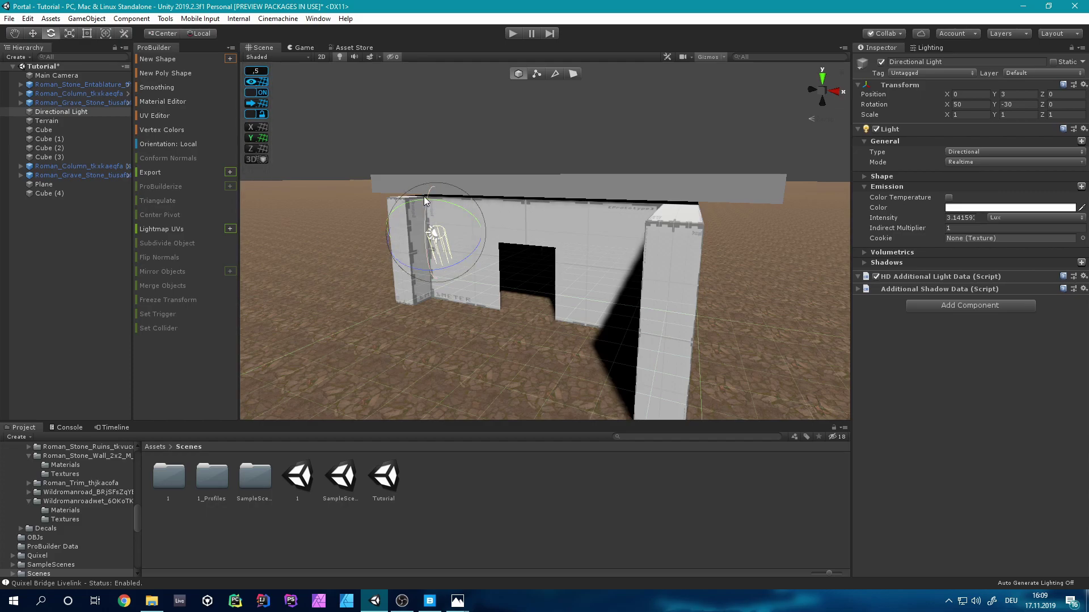
pyautogui.moveTo(426, 201); pyautogui.dragTo(406, 228)
pyautogui.press('w')
pyautogui.moveTo(516, 303); pyautogui.dragTo(411, 306, button='right')
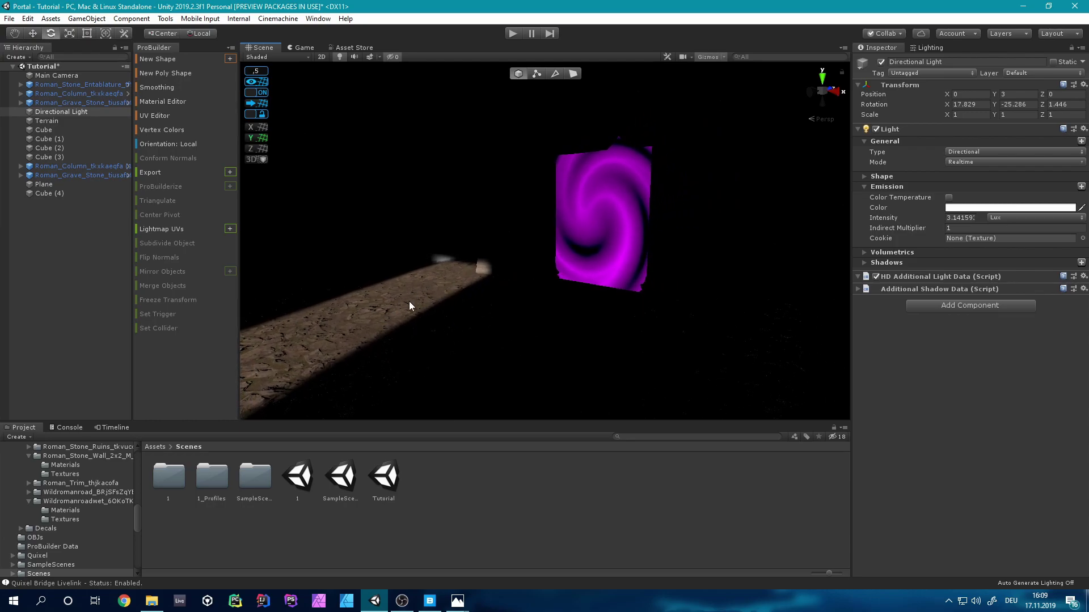
# - Add a Point Light and place it at the base of the portal at about X 4.5, Y 0.64, Z 8
pyautogui.moveTo(553, 295); pyautogui.dragTo(574, 287, button='right')
pyautogui.rightClick(36, 244)
pyautogui.rightClick(35, 247)
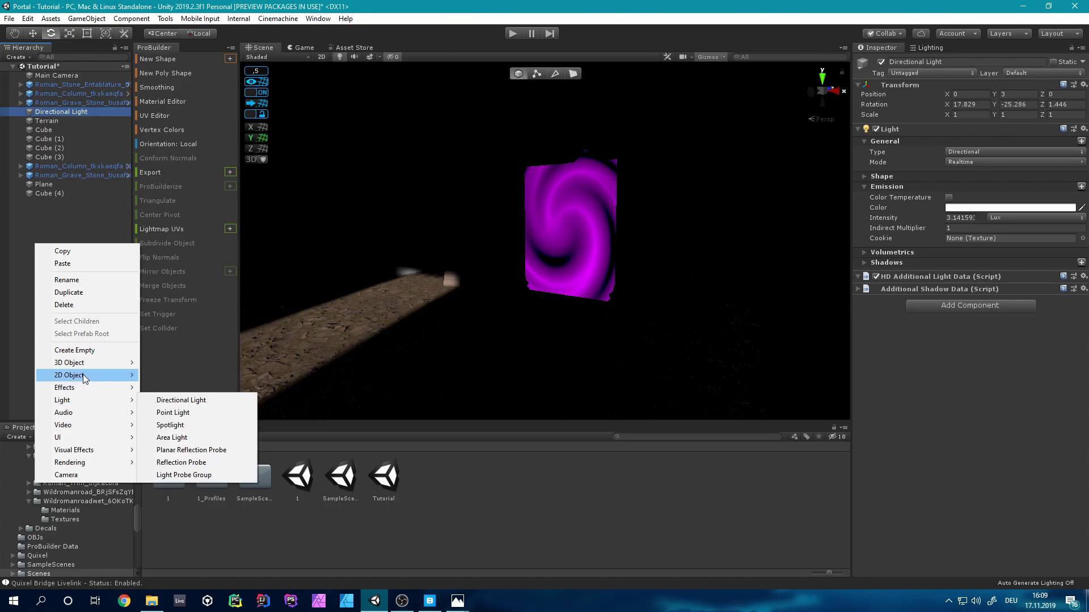
pyautogui.moveTo(96, 400)
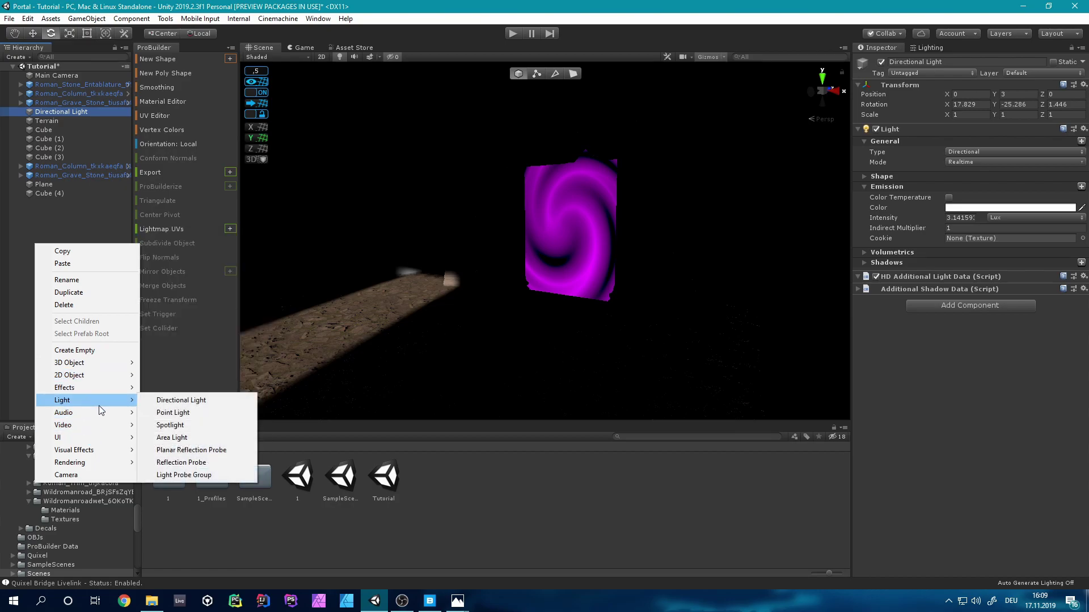
pyautogui.click(200, 412)
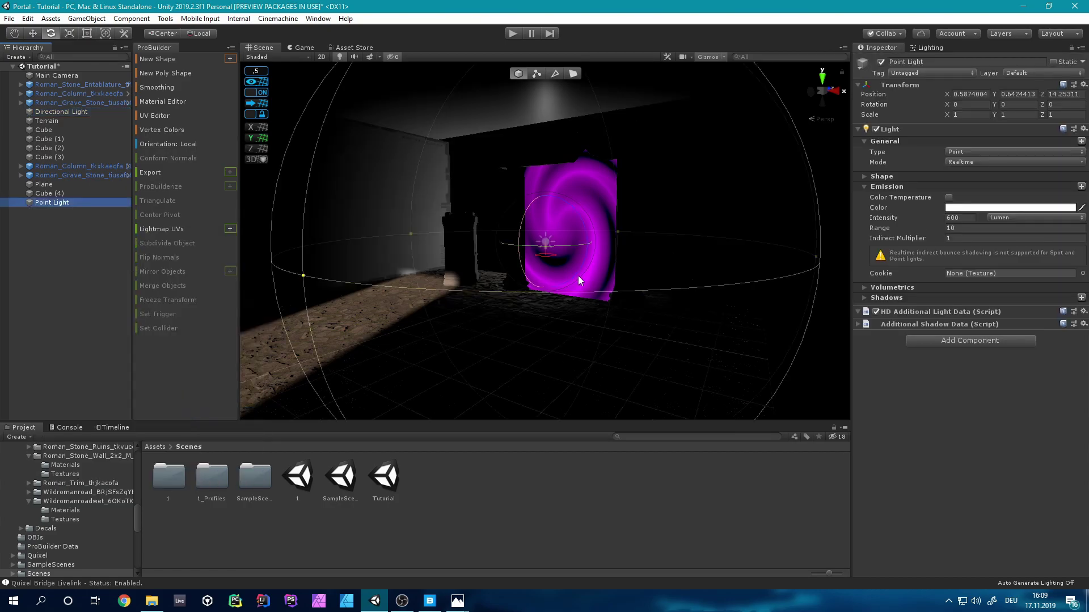
pyautogui.moveTo(597, 273); pyautogui.dragTo(619, 241, button='right')
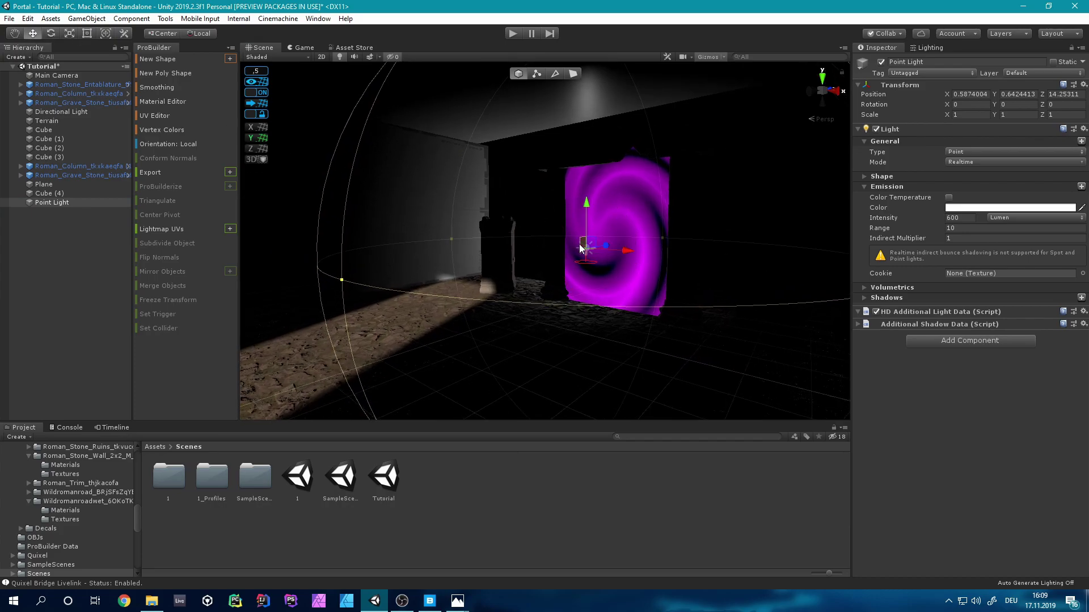
pyautogui.moveTo(588, 254); pyautogui.dragTo(592, 287)
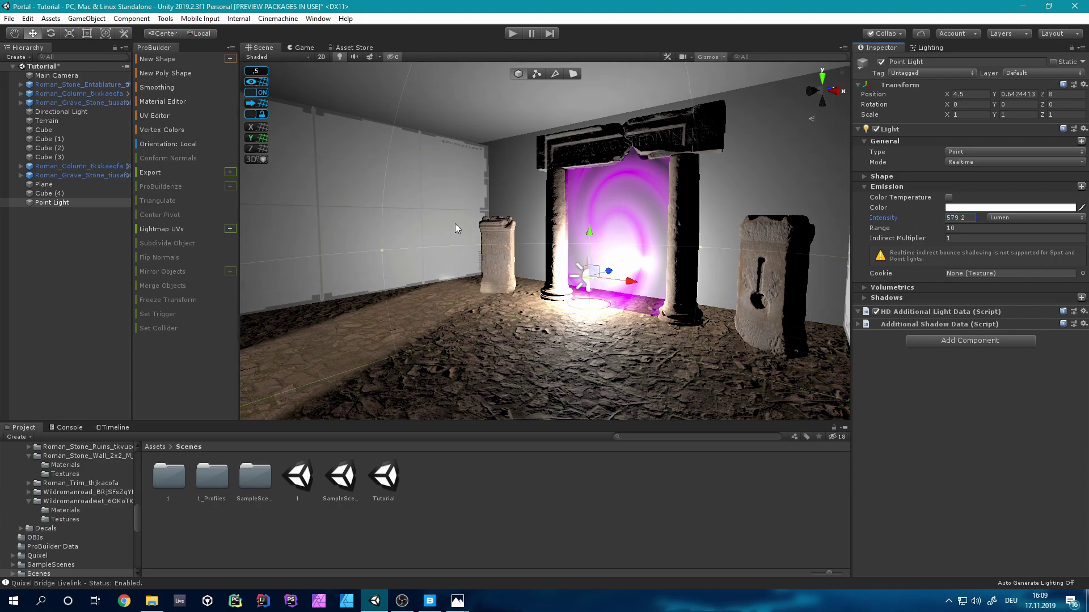
# - Lower the Point Light's intensity to 125.91 lumen
pyautogui.moveTo(260, 239); pyautogui.dragTo(861, 74)
pyautogui.moveTo(671, 177); pyautogui.dragTo(633, 599)
pyautogui.click(632, 600)
pyautogui.click(915, 108)
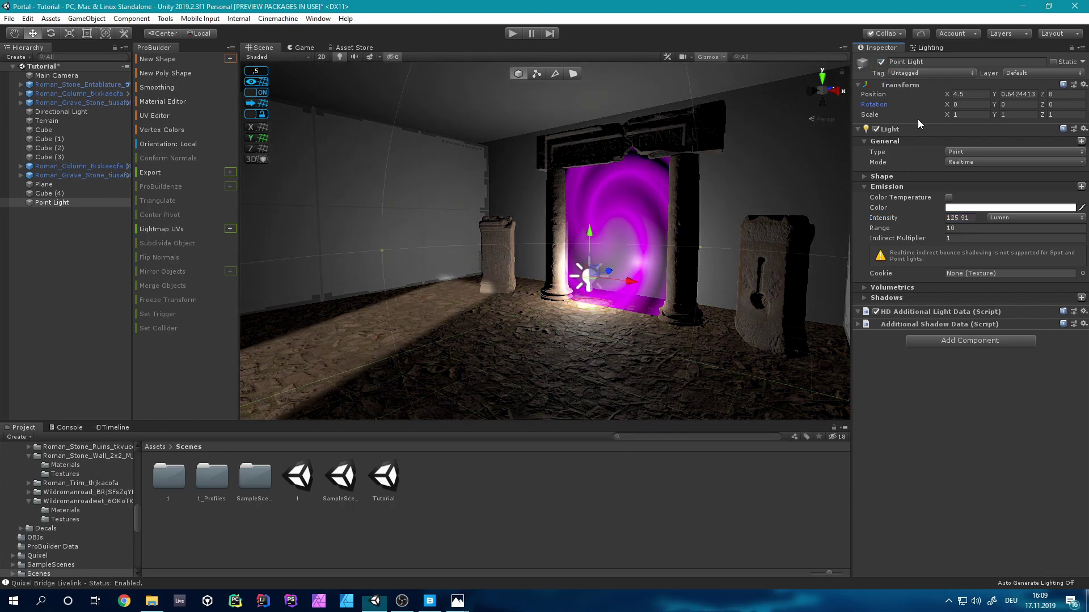
# - Disable the Point Light, sample the portal's magenta as its color and enable the light again
pyautogui.click(881, 63)
pyautogui.click(1084, 208)
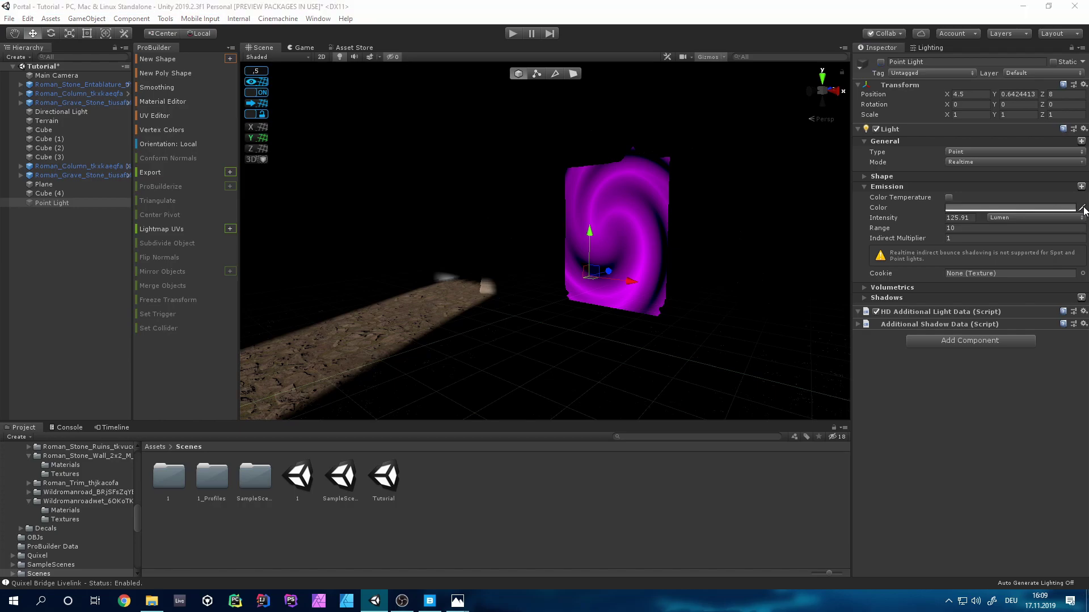
pyautogui.click(624, 236)
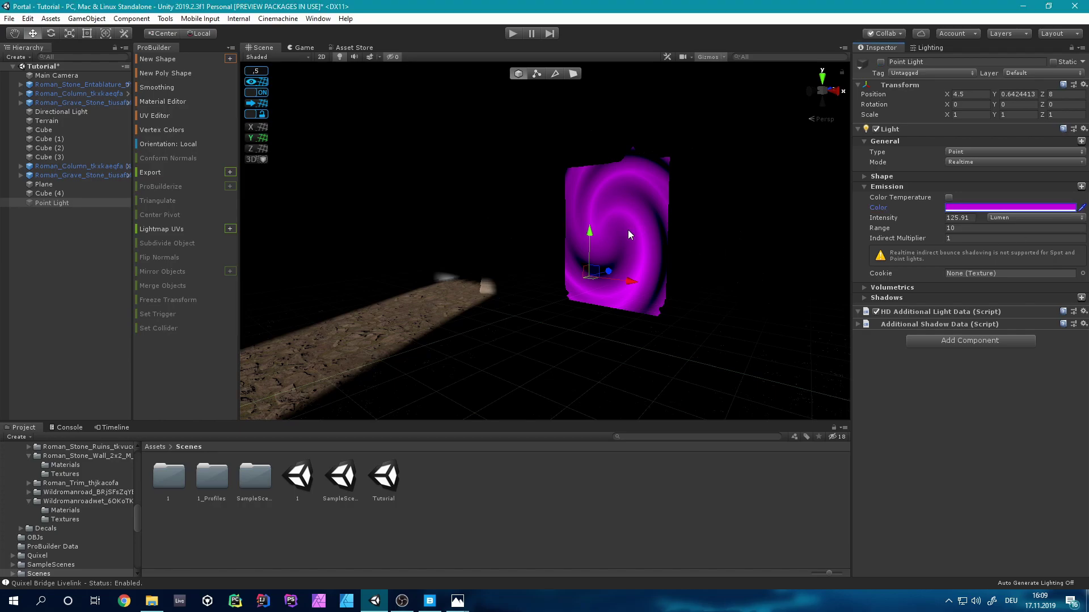
pyautogui.click(882, 62)
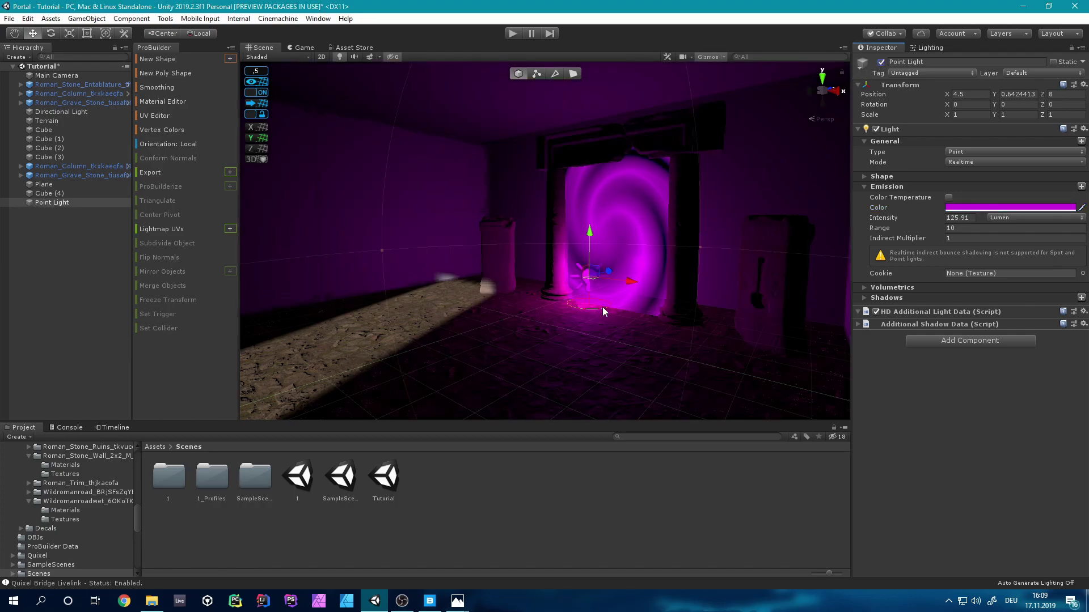
# - Center the Point Light on the portal at X 5, Y 1.5, Z 8 and set its range to 47.2 and intensity to 194.71 lumen
pyautogui.keyDown('alt'); pyautogui.moveTo(602, 307); pyautogui.dragTo(635, 295); pyautogui.keyUp('alt')
pyautogui.press('w')
pyautogui.moveTo(635, 296); pyautogui.dragTo(637, 313, button='right')
pyautogui.moveTo(563, 234); pyautogui.dragTo(563, 182)
pyautogui.moveTo(612, 229); pyautogui.dragTo(648, 237)
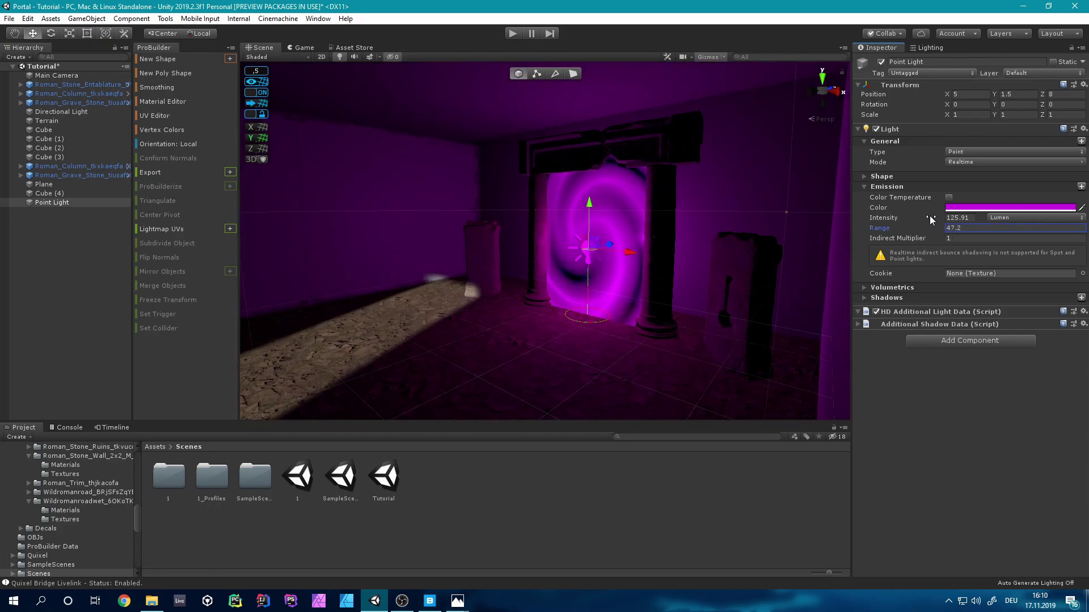
pyautogui.moveTo(930, 216); pyautogui.dragTo(1080, 228)
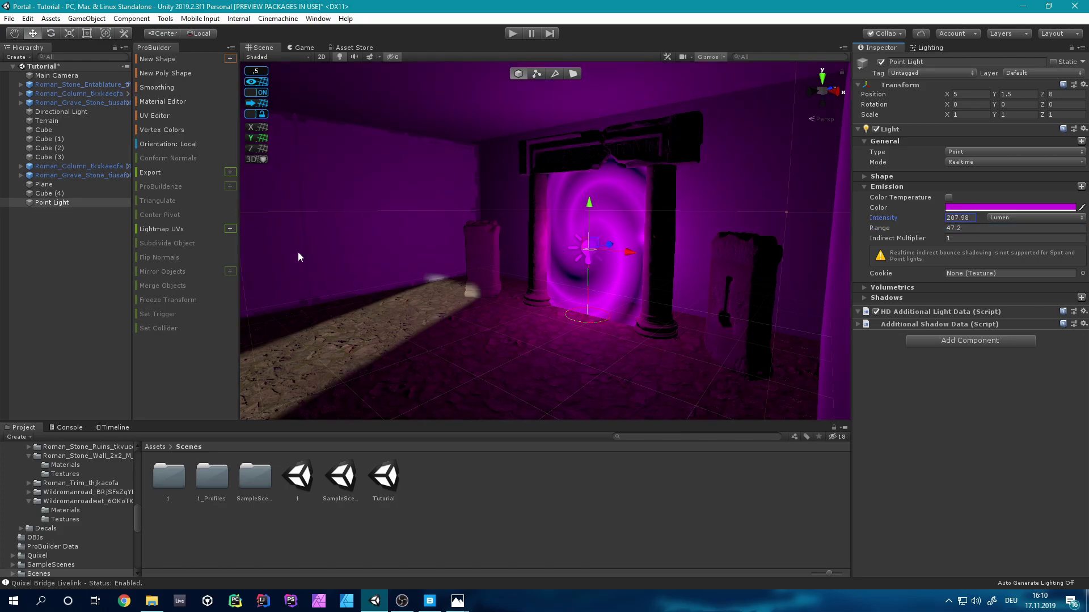
pyautogui.moveTo(280, 253); pyautogui.dragTo(267, 254)
# - Add an Area Light and move it near the ground outside the room's doorway
pyautogui.moveTo(267, 253); pyautogui.dragTo(208, 324, button='right')
pyautogui.rightClick(68, 284)
pyautogui.moveTo(110, 407)
pyautogui.moveTo(115, 445)
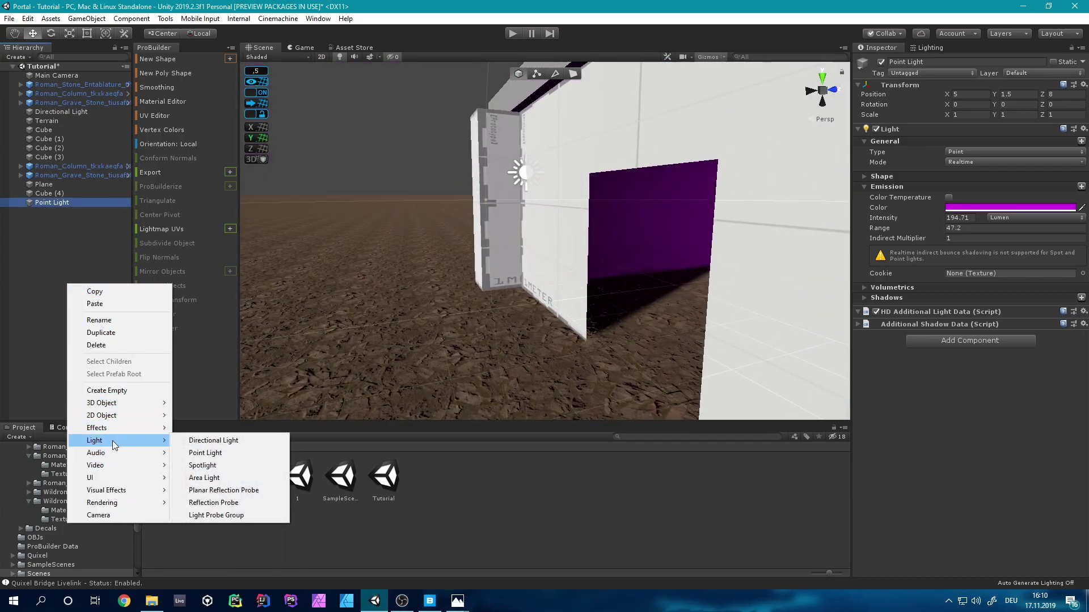
pyautogui.click(204, 478)
pyautogui.moveTo(498, 341); pyautogui.dragTo(570, 323, button='right')
pyautogui.press('w')
pyautogui.moveTo(576, 292); pyautogui.dragTo(558, 349)
# - Tilt the Area Light to an X rotation of 3.469 and move it into the doorway at X 4.5, Y 1, Z 0.5
pyautogui.click(55, 35)
pyautogui.moveTo(533, 290); pyautogui.dragTo(595, 322, button='right')
pyautogui.press('s')
pyautogui.press('w')
pyautogui.moveTo(537, 303); pyautogui.dragTo(447, 369)
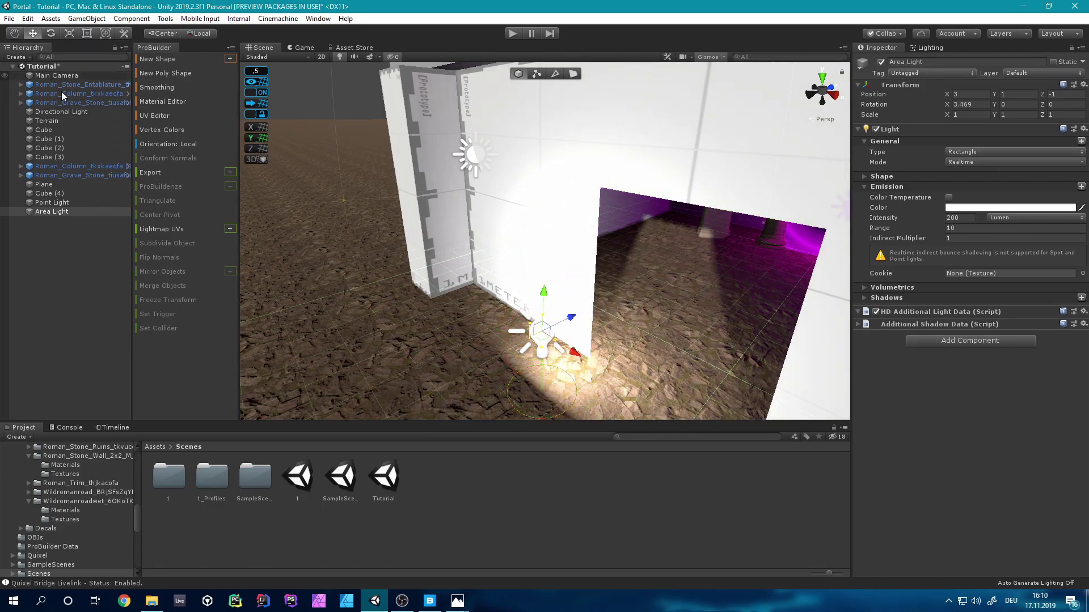
pyautogui.moveTo(572, 356); pyautogui.dragTo(658, 390)
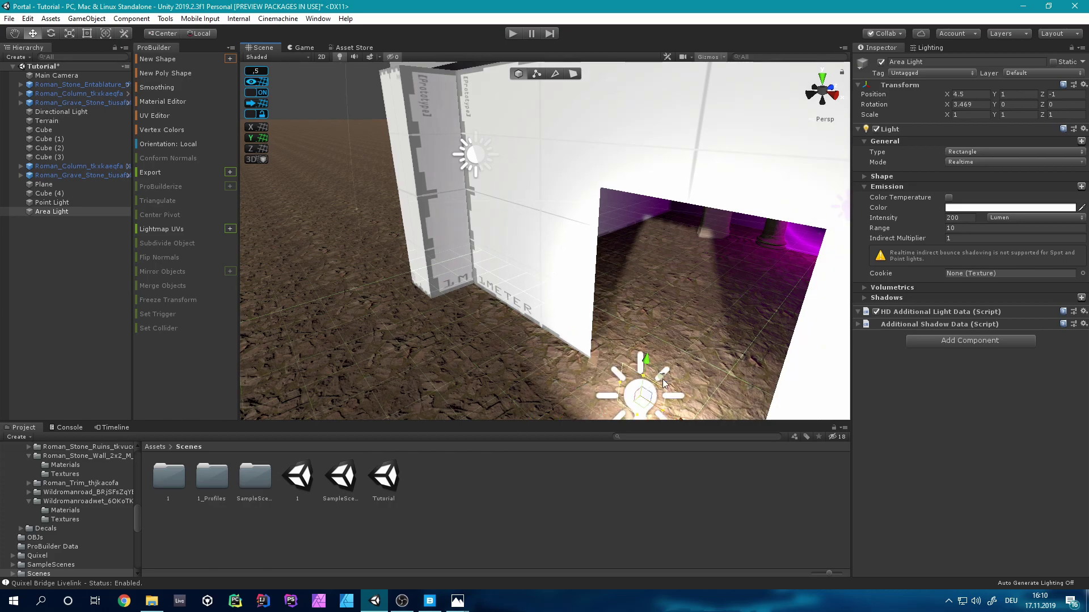
pyautogui.moveTo(676, 374); pyautogui.dragTo(820, 372, button='right')
pyautogui.moveTo(614, 328); pyautogui.dragTo(624, 250)
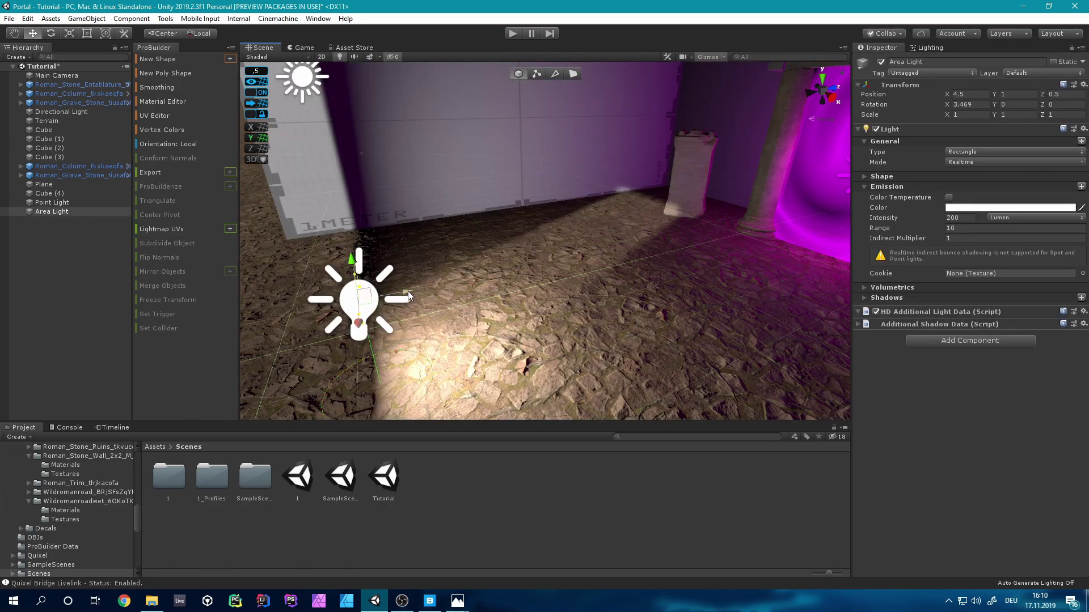
# - Move the Area Light to Y 1.5, Z 1 and tilt it to an X rotation of -15.501
pyautogui.moveTo(408, 294); pyautogui.dragTo(466, 278)
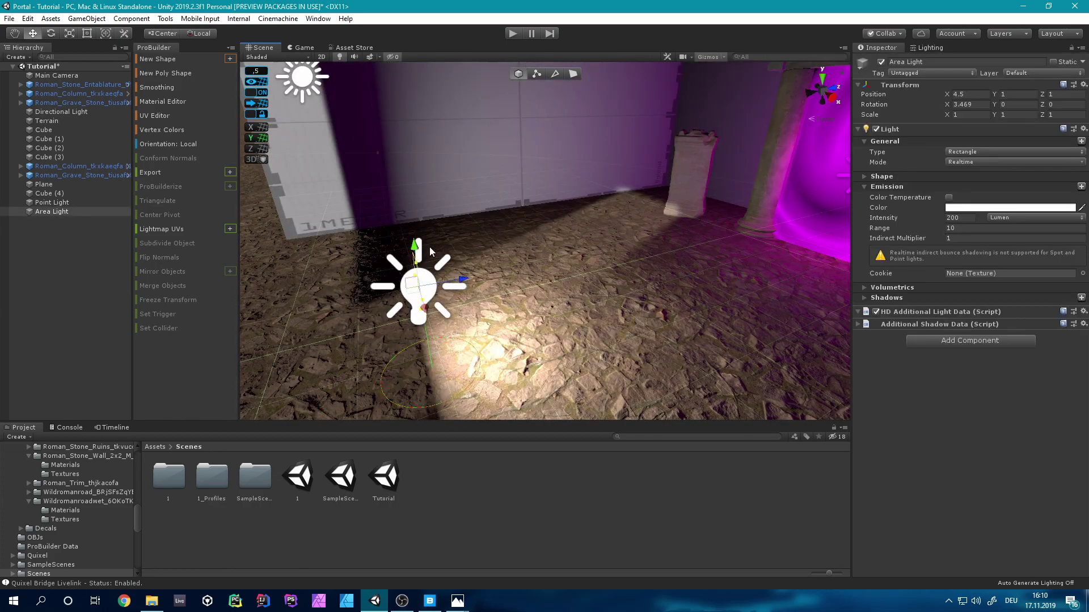
pyautogui.moveTo(417, 249); pyautogui.dragTo(413, 204)
pyautogui.click(50, 31)
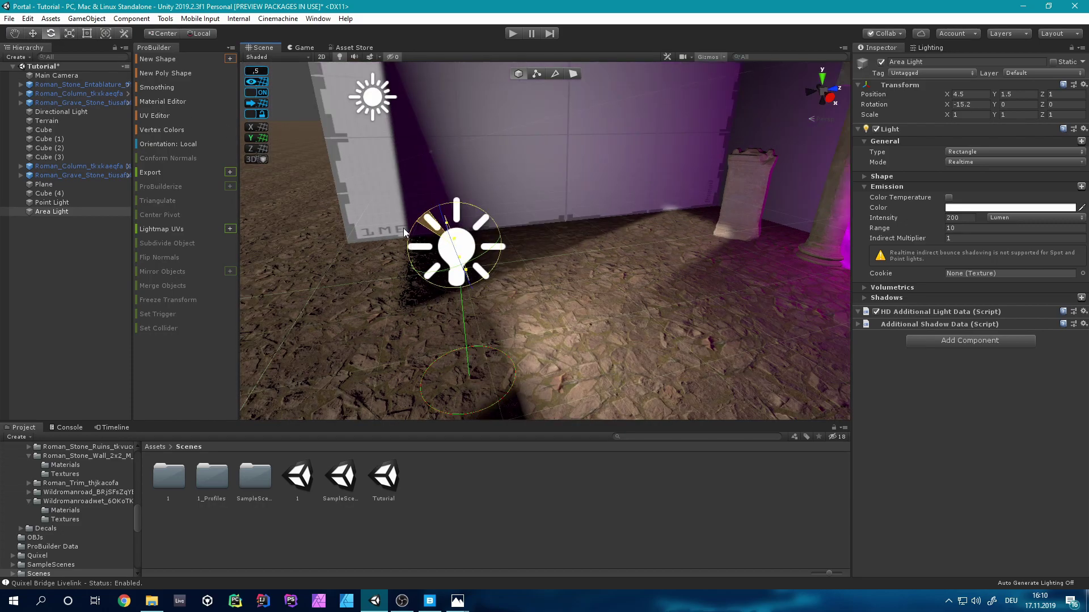
pyautogui.moveTo(568, 221); pyautogui.dragTo(611, 210, button='right')
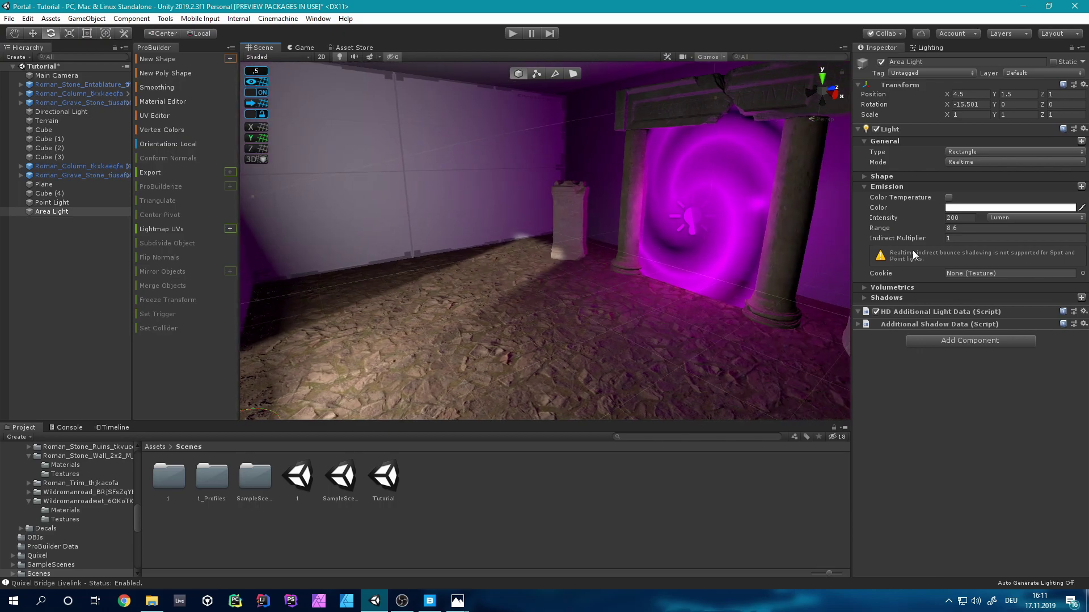
# - Set the Area Light's range to 8.6 and its intensity to 52.65 lumen
pyautogui.moveTo(893, 217); pyautogui.dragTo(2, 219)
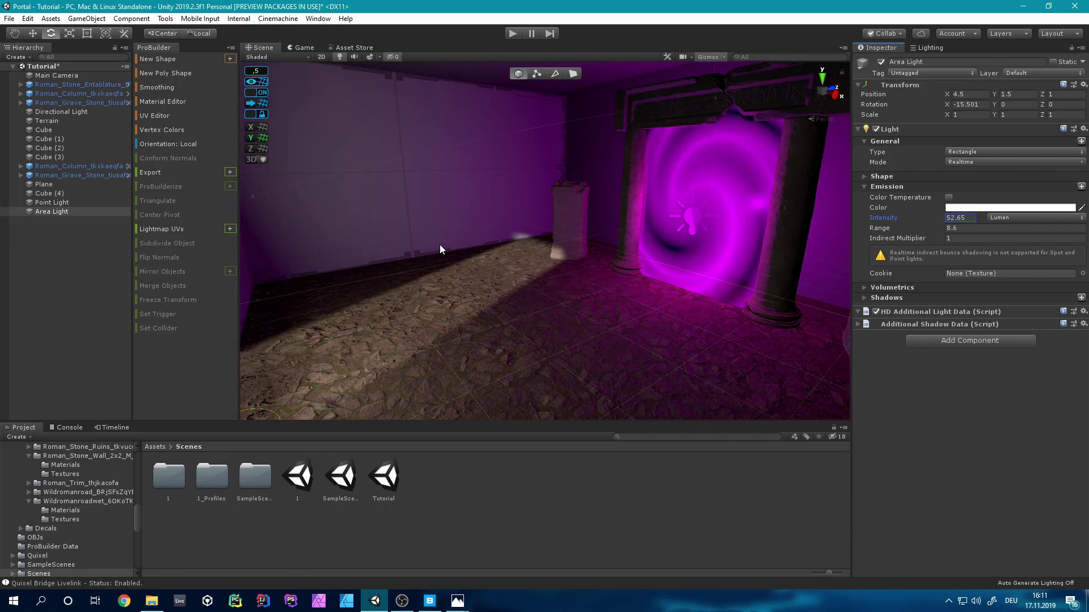
pyautogui.moveTo(438, 244); pyautogui.dragTo(603, 211, button='right')
pyautogui.moveTo(603, 206); pyautogui.dragTo(598, 220)
pyautogui.hotkey('ctrl', 'z')
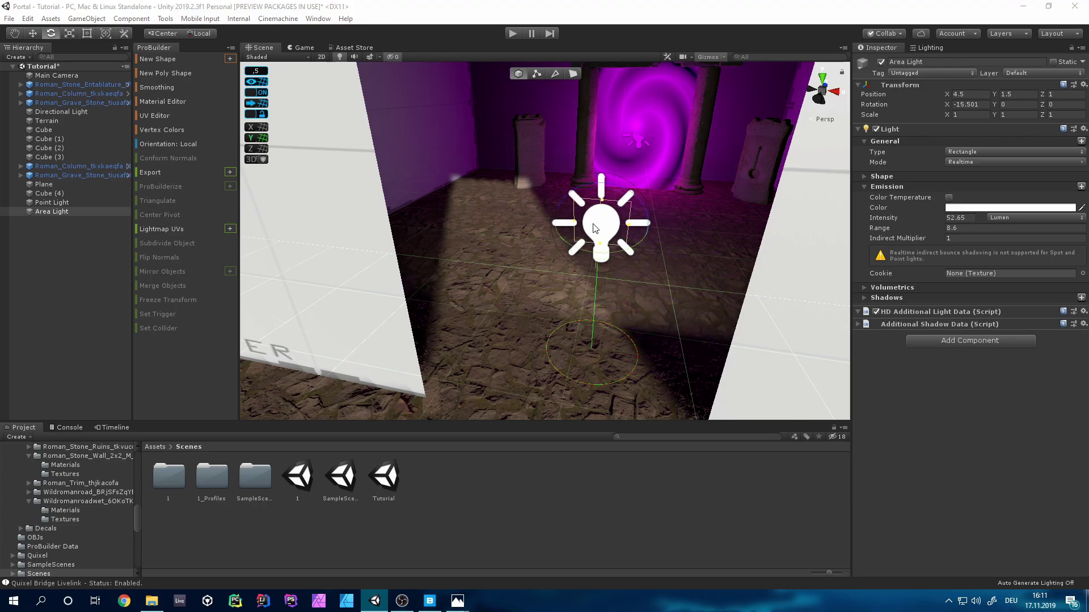
# - Enlarge the Area Light's emitting rectangle in width and height so that it spans the doorway opening
pyautogui.press('w')
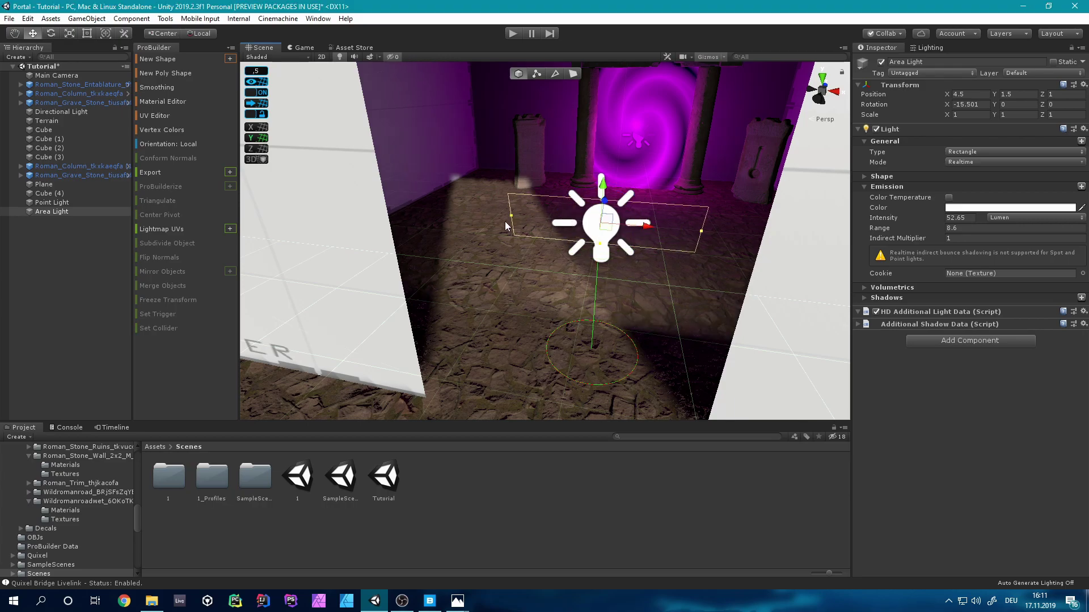
pyautogui.press('w')
pyautogui.moveTo(653, 267); pyautogui.dragTo(701, 269, button='right')
pyautogui.moveTo(597, 216); pyautogui.dragTo(580, 377)
pyautogui.scroll(-5, 584, 324)
pyautogui.scroll(-5, 595, 304)
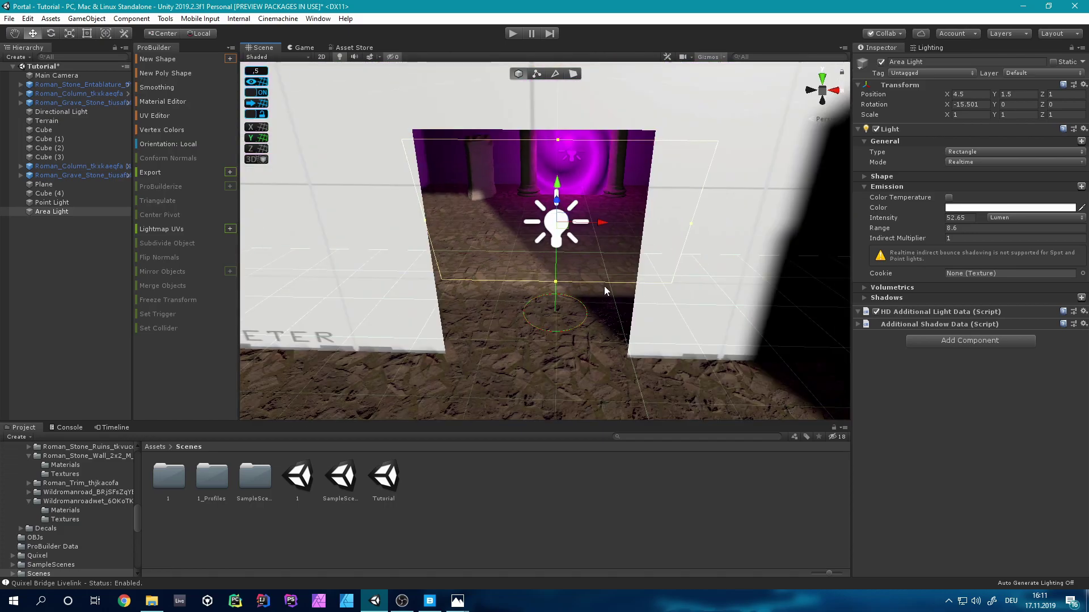
# - Pull the Area Light back to Z 0 outside the doorway and shift it forward again toward the room
pyautogui.scroll(5, 611, 278)
pyautogui.moveTo(605, 284); pyautogui.dragTo(292, 269, button='right')
pyautogui.scroll(-1, 610, 278)
pyautogui.moveTo(464, 220); pyautogui.dragTo(414, 223)
pyautogui.moveTo(414, 224); pyautogui.dragTo(553, 220, button='right')
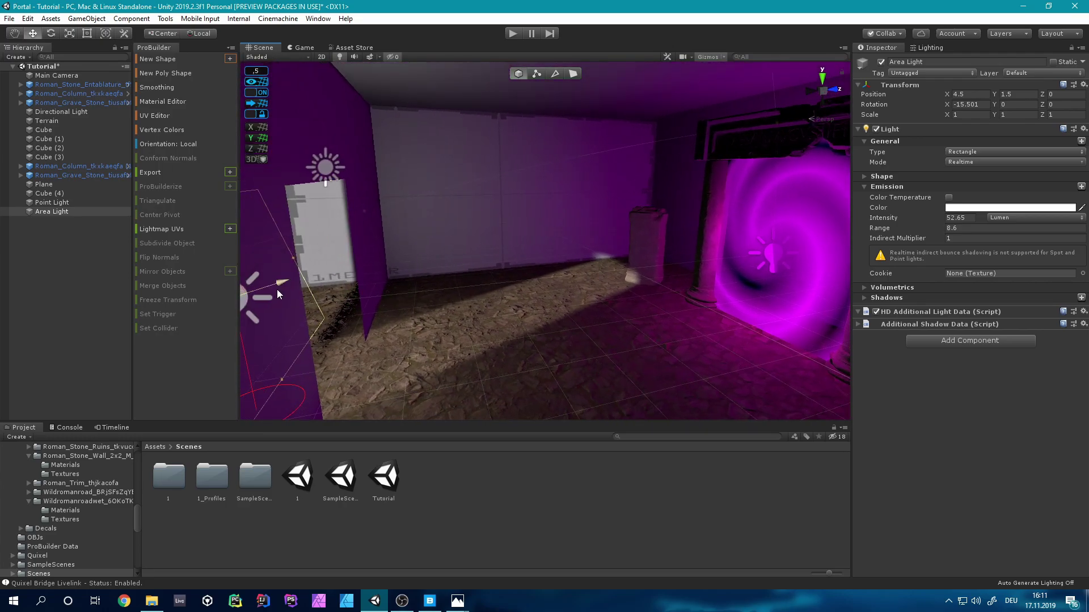
pyautogui.moveTo(277, 285); pyautogui.dragTo(368, 282)
pyautogui.moveTo(368, 280); pyautogui.dragTo(651, 314, button='right')
pyautogui.press('s')
pyautogui.press('w')
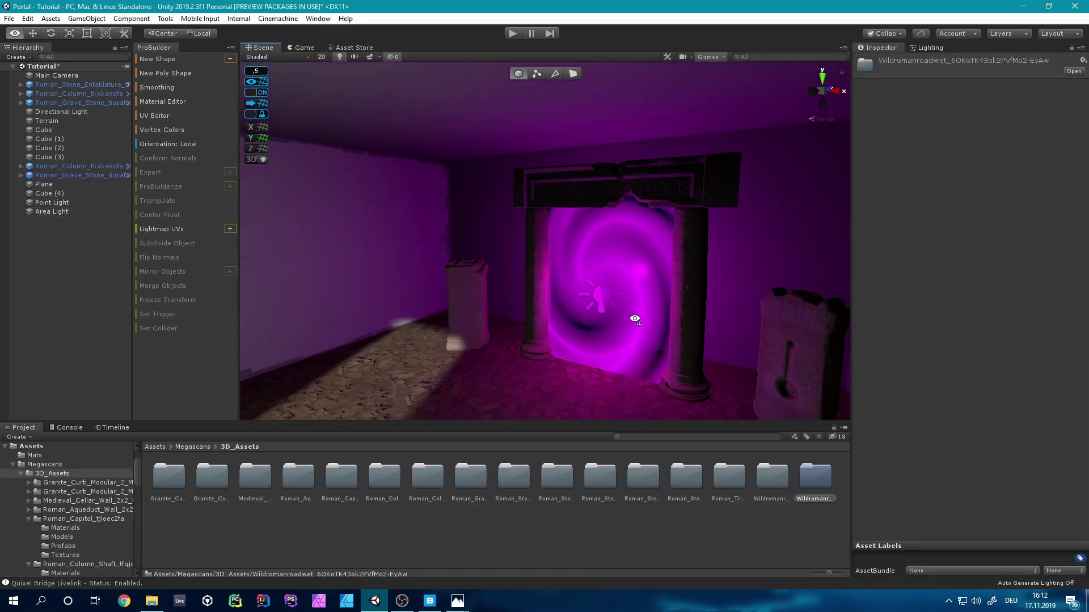
pyautogui.moveTo(634, 320); pyautogui.dragTo(433, 256, button='right')
# - Open the scene named 1 from the Assets/Scenes folder
pyautogui.click(155, 446)
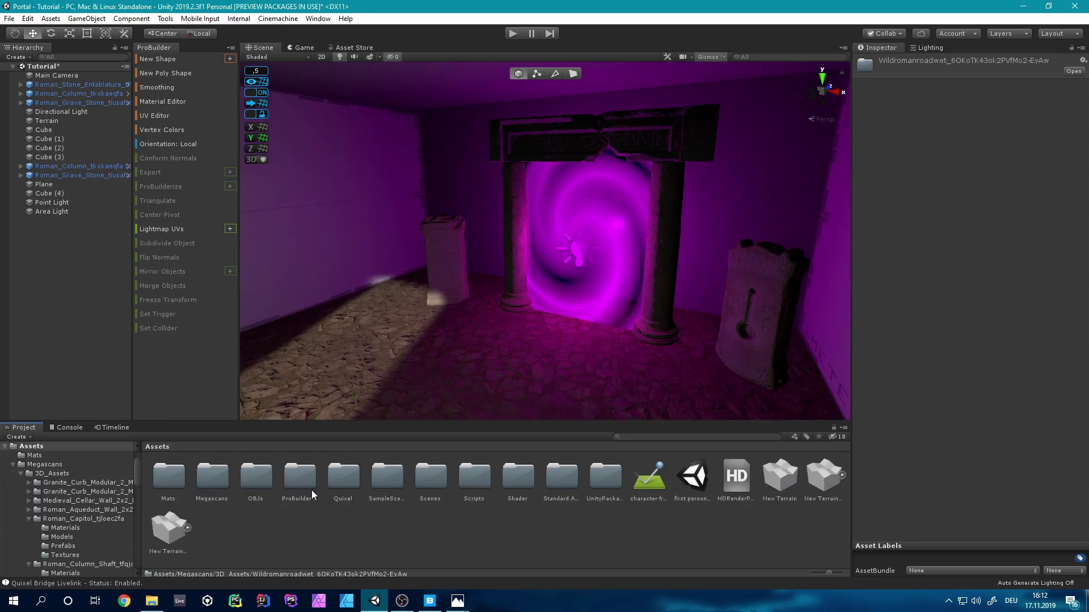
pyautogui.doubleClick(428, 484)
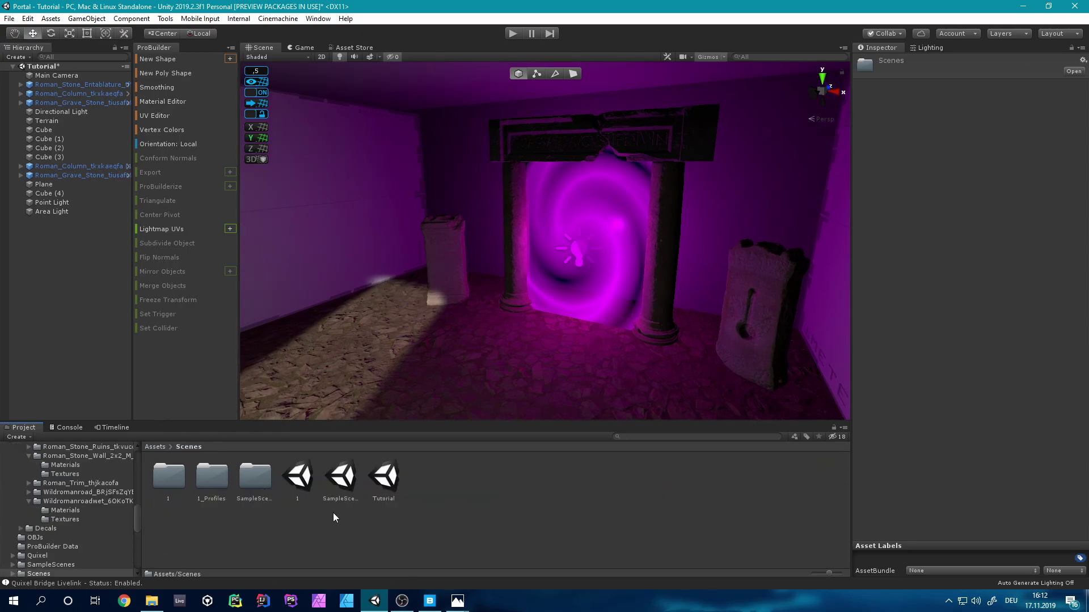
pyautogui.doubleClick(304, 482)
pyautogui.click(518, 355)
# - Inspect the objects in the finished portal rooms, toggling the selected object's active state off and on
pyautogui.moveTo(509, 260); pyautogui.dragTo(577, 157, button='right')
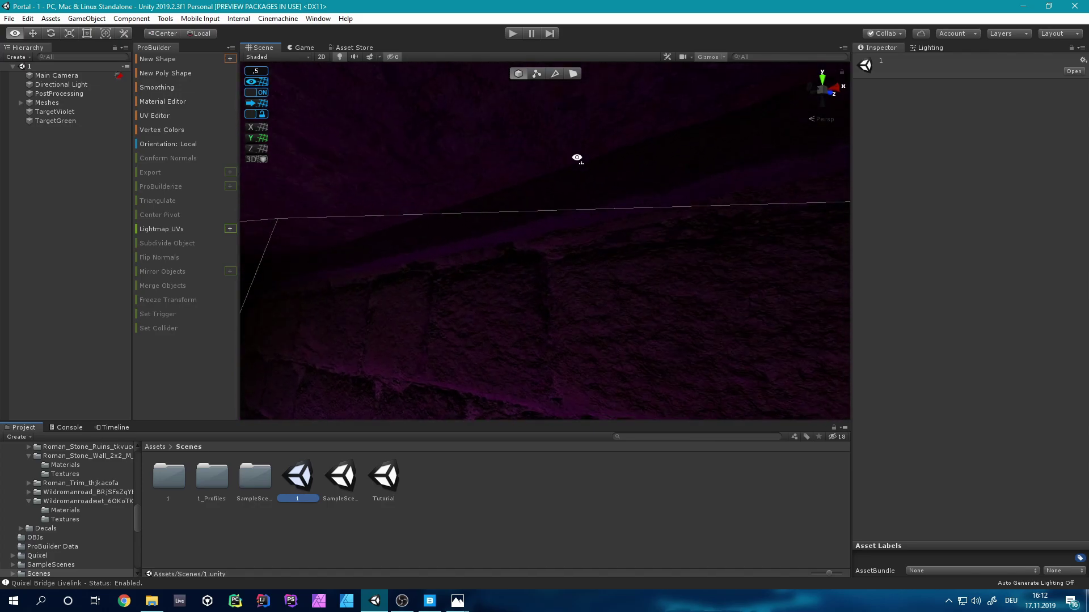
pyautogui.click(584, 195)
pyautogui.moveTo(584, 196); pyautogui.dragTo(496, 300, button='right')
pyautogui.click(491, 300)
pyautogui.moveTo(575, 307); pyautogui.dragTo(883, 119, button='right')
pyautogui.click(881, 62)
pyautogui.click(881, 63)
# - Set the Portal 1 material's Color to green 00FF03 on the plane in the green portal room
pyautogui.moveTo(607, 215); pyautogui.dragTo(204, 251, button='right')
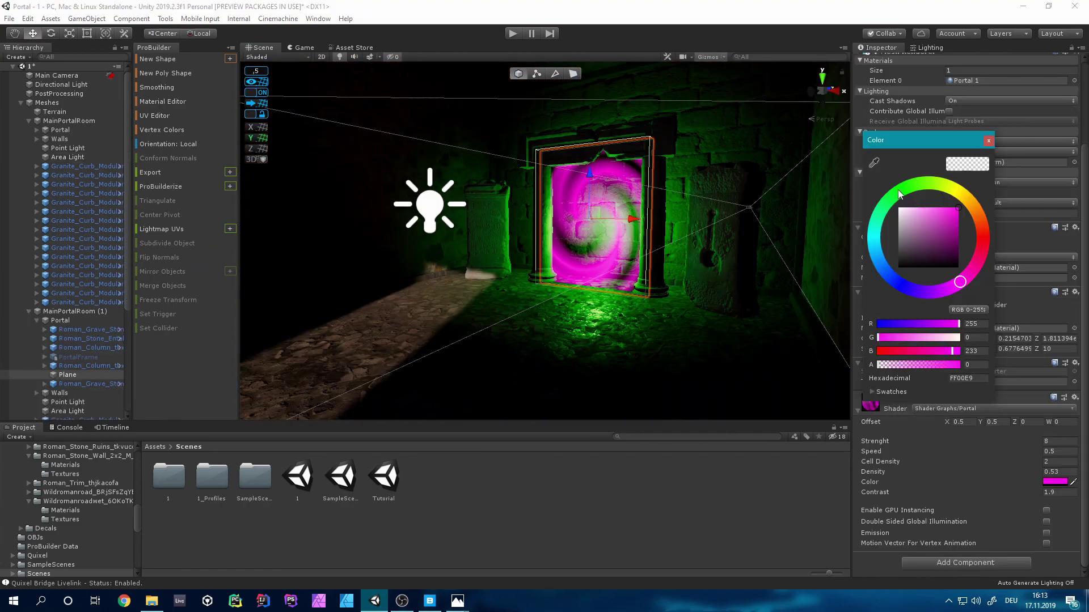
pyautogui.click(899, 192)
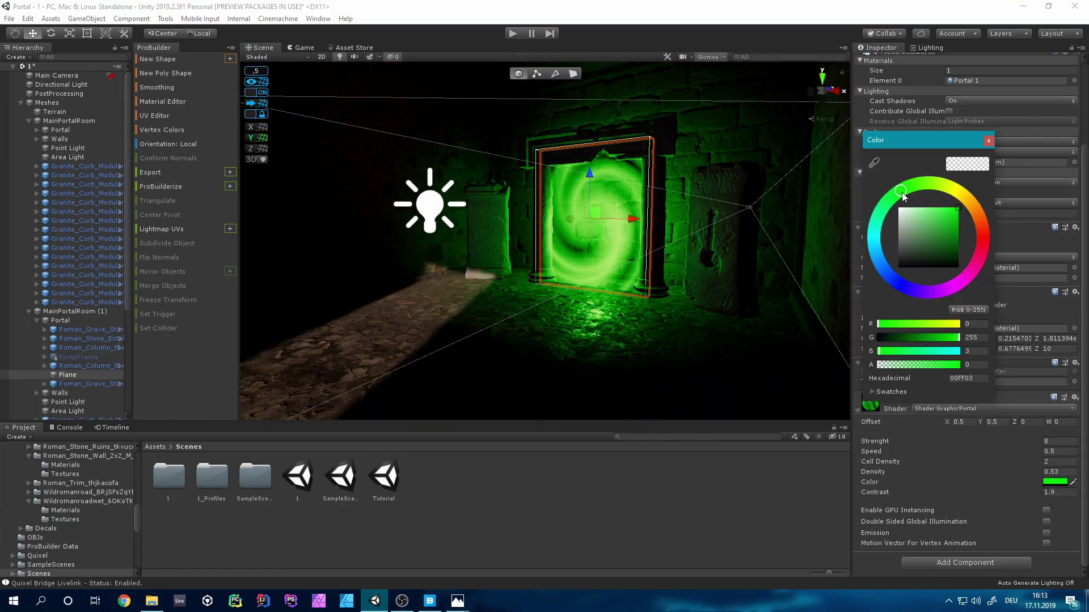
pyautogui.click(988, 140)
# - Collapse the Meshes group, select the PostProcessing object and examine the violet portal room from several angles
pyautogui.moveTo(685, 277); pyautogui.dragTo(680, 318, button='right')
pyautogui.click(640, 402)
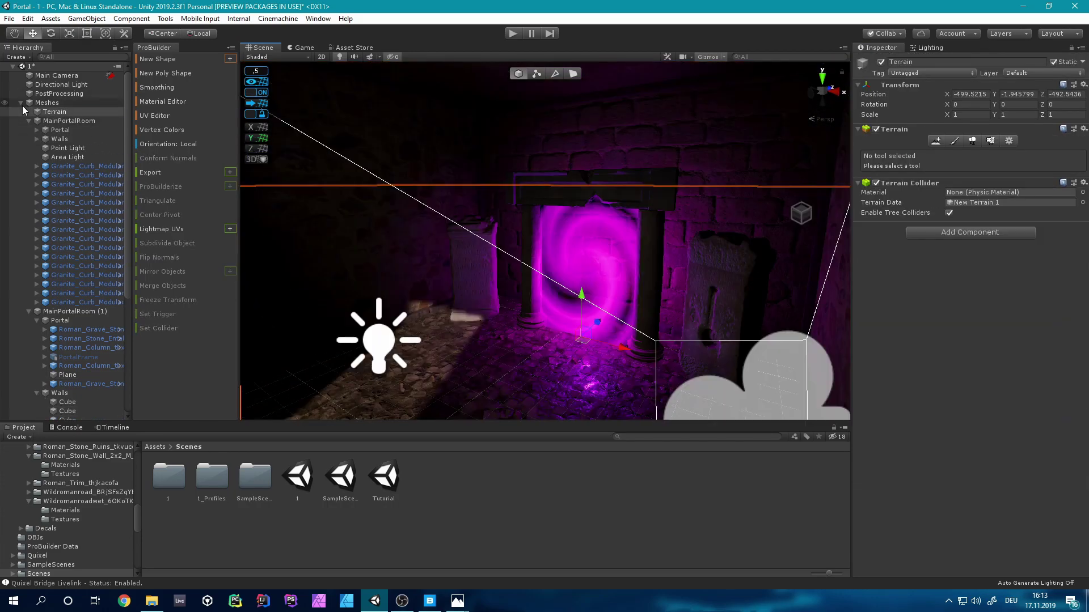
pyautogui.click(20, 103)
pyautogui.click(62, 94)
pyautogui.moveTo(546, 229); pyautogui.dragTo(598, 268, button='right')
pyautogui.moveTo(572, 185); pyautogui.dragTo(620, 217, button='right')
pyautogui.moveTo(527, 187); pyautogui.dragTo(583, 214, button='right')
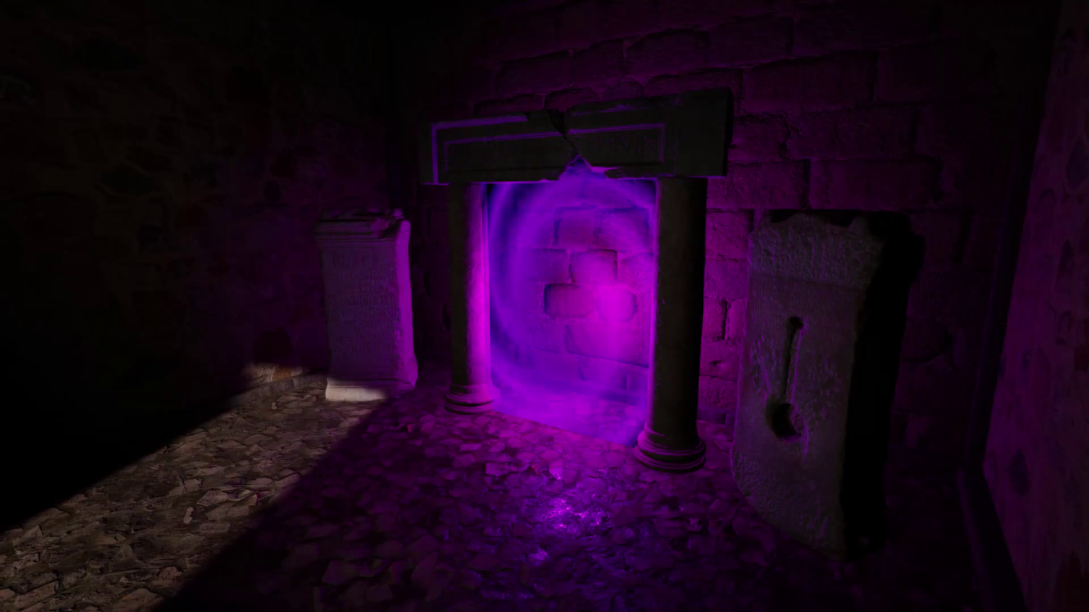